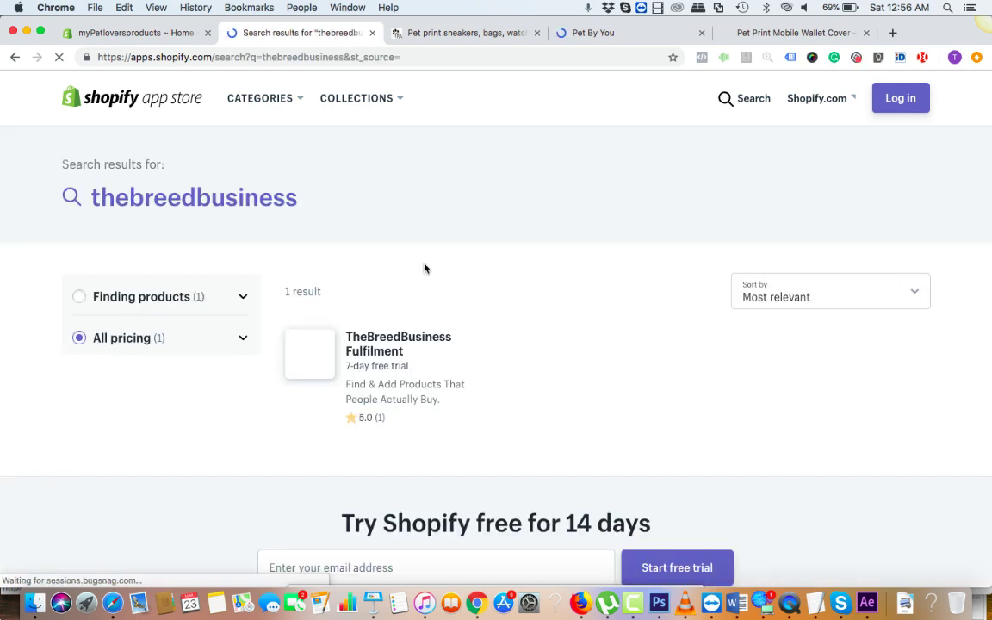
Step: Open the TheBreedBusiness Fulfilment listing and review its key benefits and the about and support sections
{"action": "left_click", "coordinate": [377, 357]}
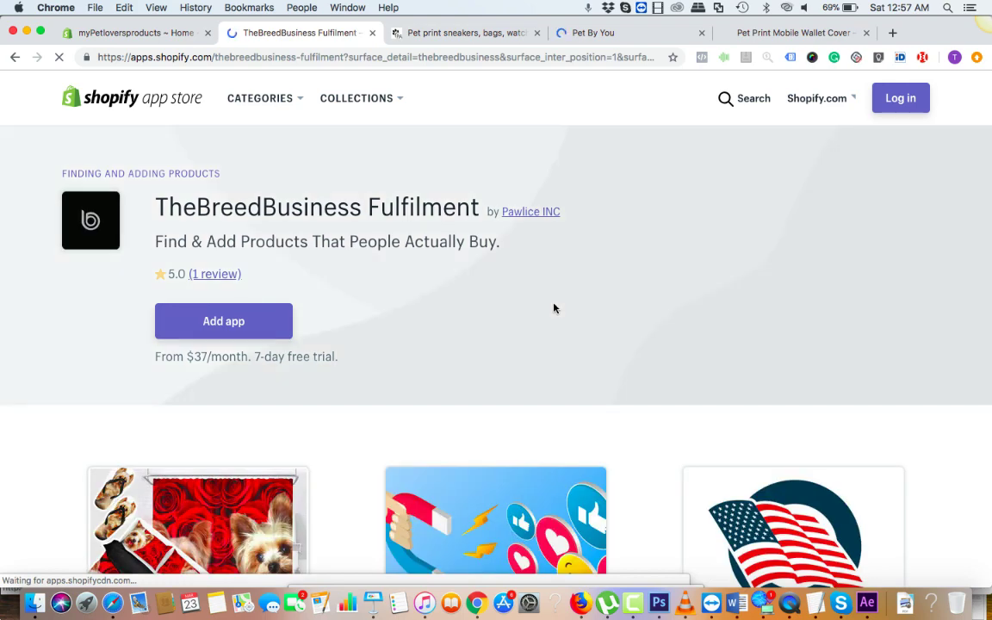
{"action": "scroll", "coordinate": [554, 308], "scroll_direction": "down", "scroll_amount": 3}
{"action": "scroll", "coordinate": [555, 308], "scroll_direction": "down", "scroll_amount": 8}
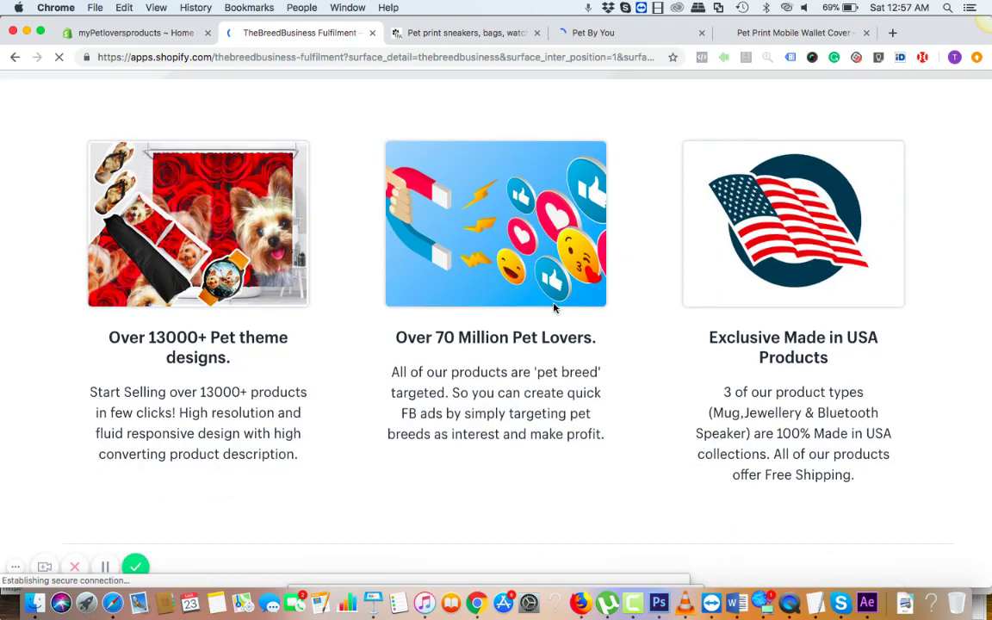
{"action": "scroll", "coordinate": [371, 383], "scroll_direction": "down", "scroll_amount": 2}
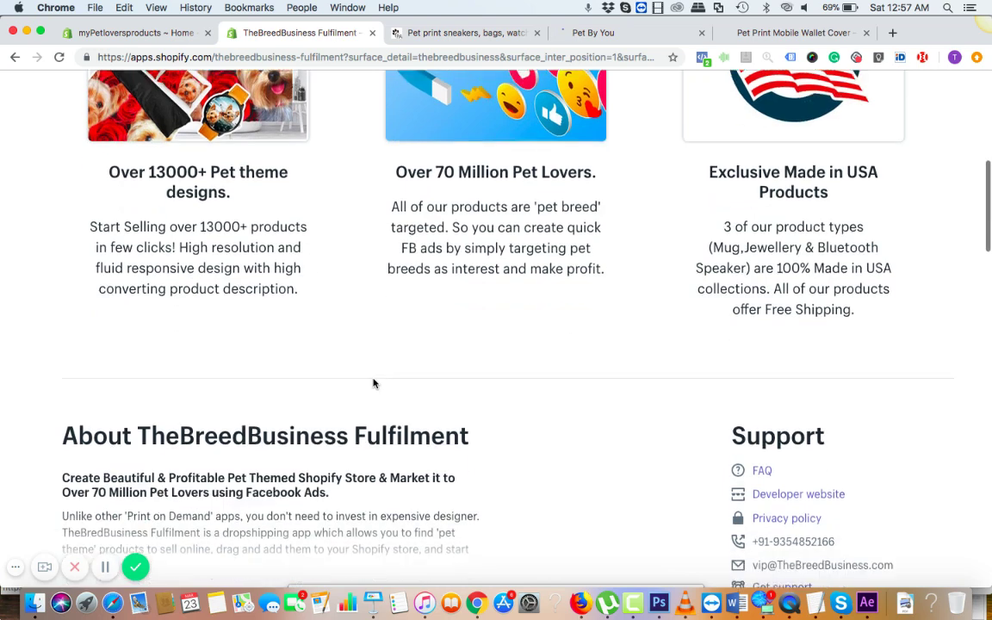
{"action": "scroll", "coordinate": [413, 345], "scroll_direction": "up", "scroll_amount": 2}
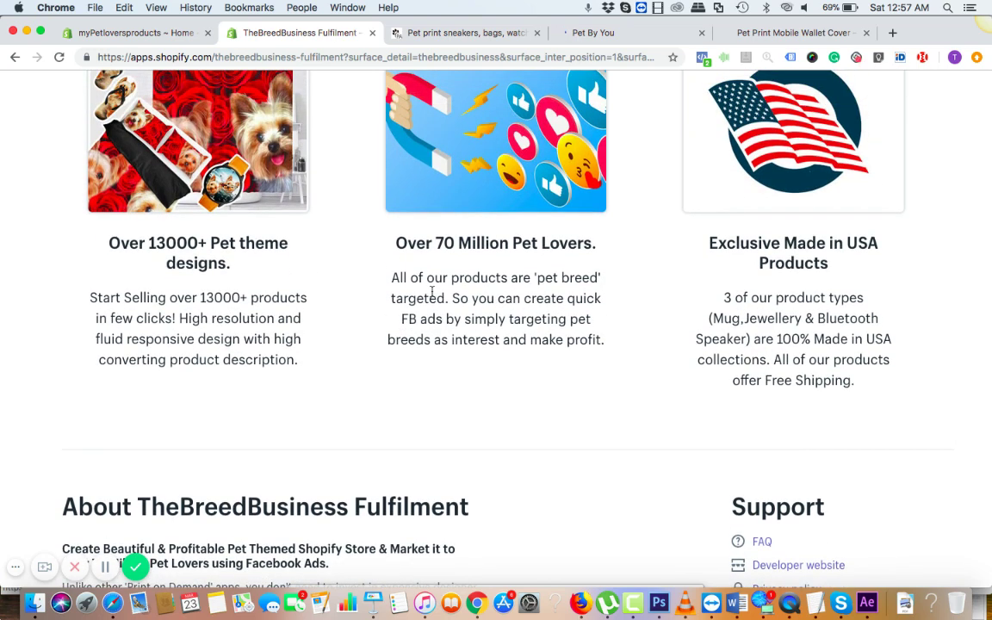
{"action": "scroll", "coordinate": [432, 293], "scroll_direction": "down", "scroll_amount": 1}
{"action": "scroll", "coordinate": [432, 293], "scroll_direction": "up", "scroll_amount": 1}
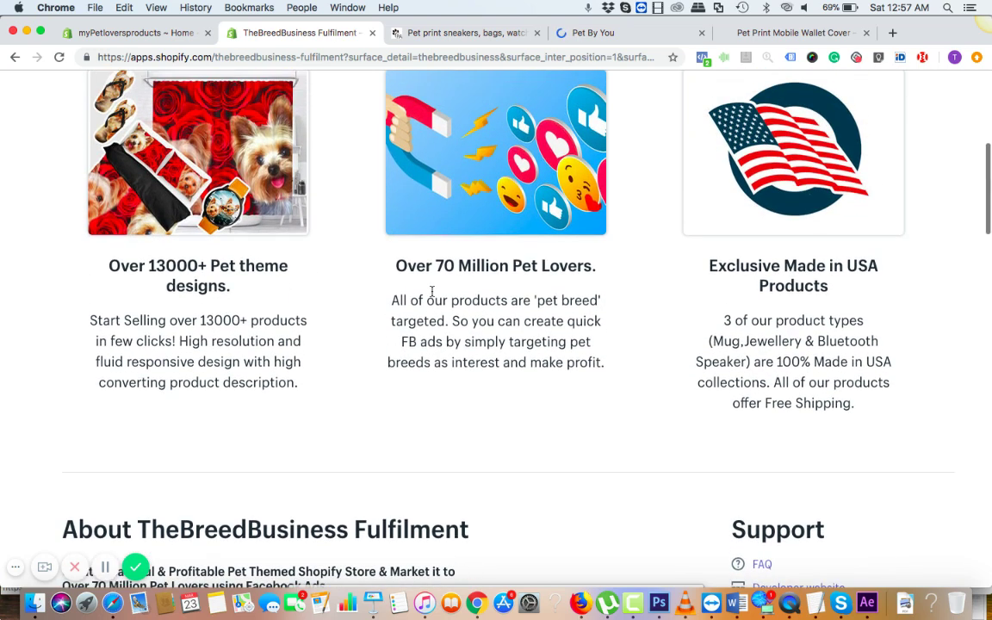
{"action": "scroll", "coordinate": [432, 293], "scroll_direction": "down", "scroll_amount": 8}
{"action": "scroll", "coordinate": [433, 293], "scroll_direction": "down", "scroll_amount": 3}
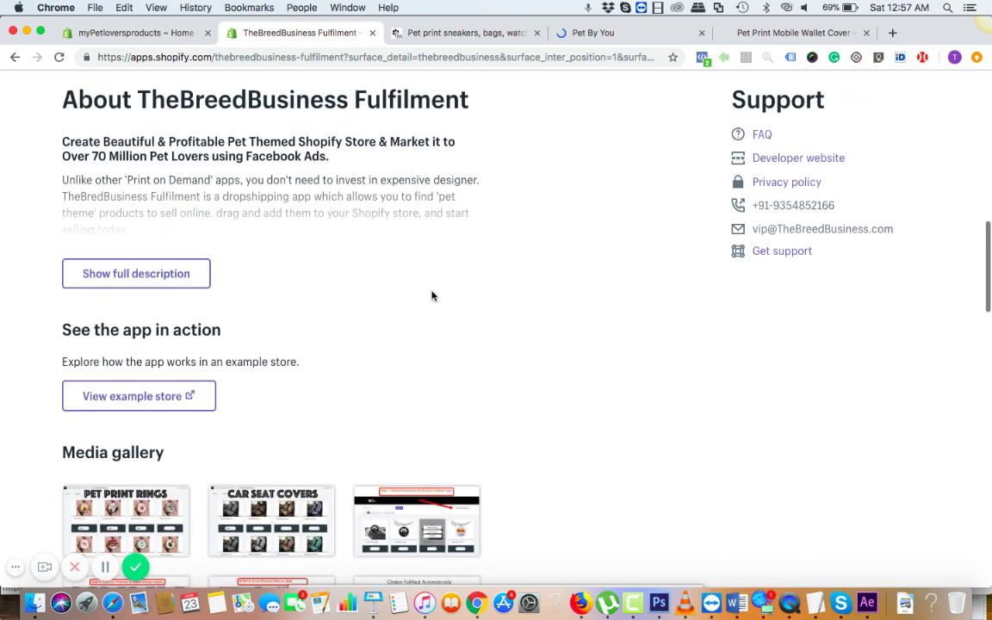
Step: Expand the full app description and read through its product types, supplier information and shipping details
{"action": "left_click", "coordinate": [146, 271]}
{"action": "scroll", "coordinate": [479, 323], "scroll_direction": "down", "scroll_amount": 15}
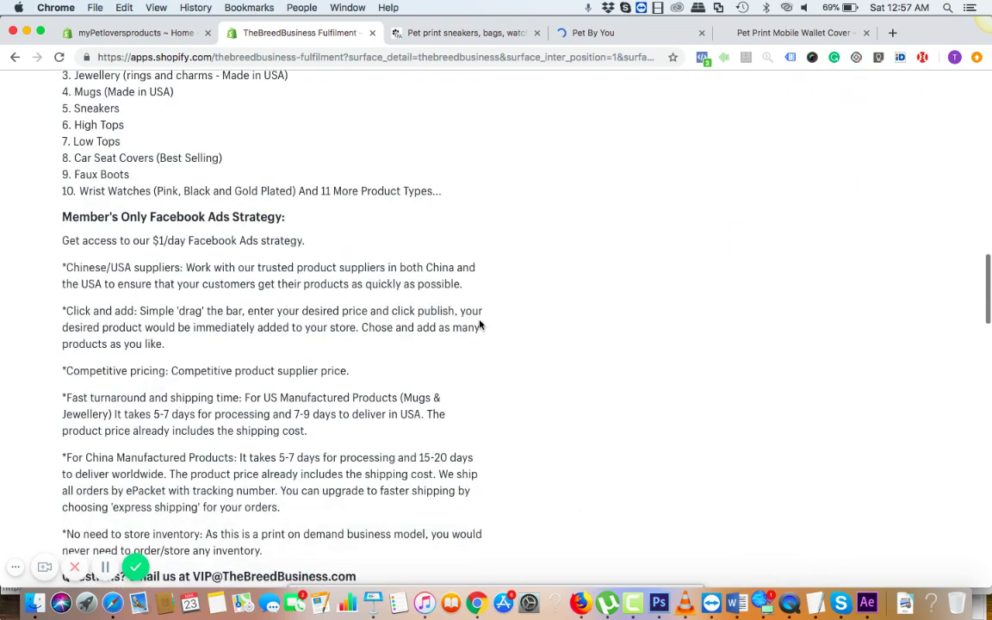
{"action": "scroll", "coordinate": [478, 323], "scroll_direction": "up", "scroll_amount": 4}
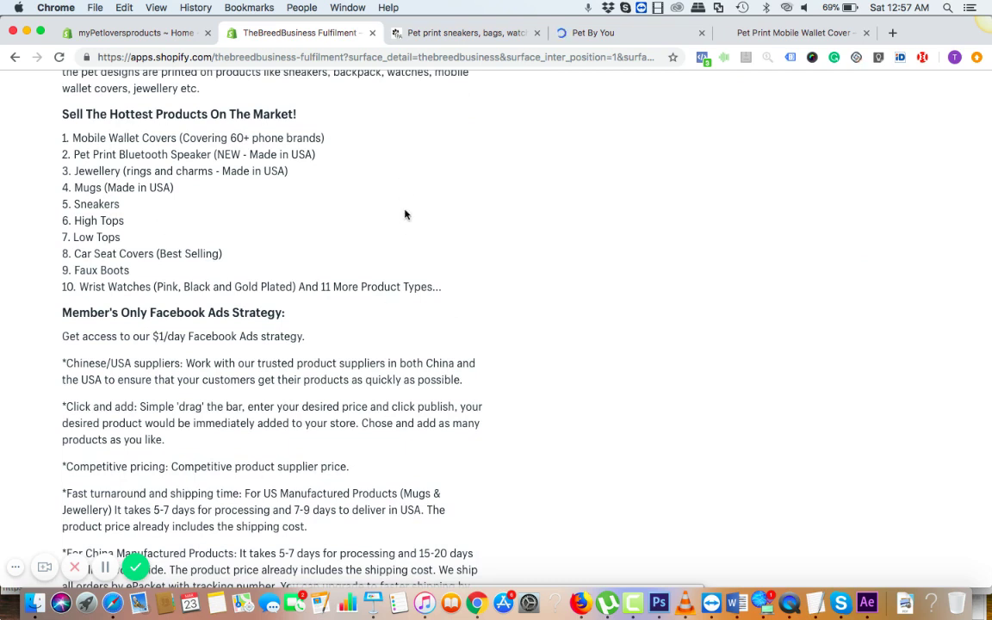
{"action": "scroll", "coordinate": [400, 222], "scroll_direction": "down", "scroll_amount": 1}
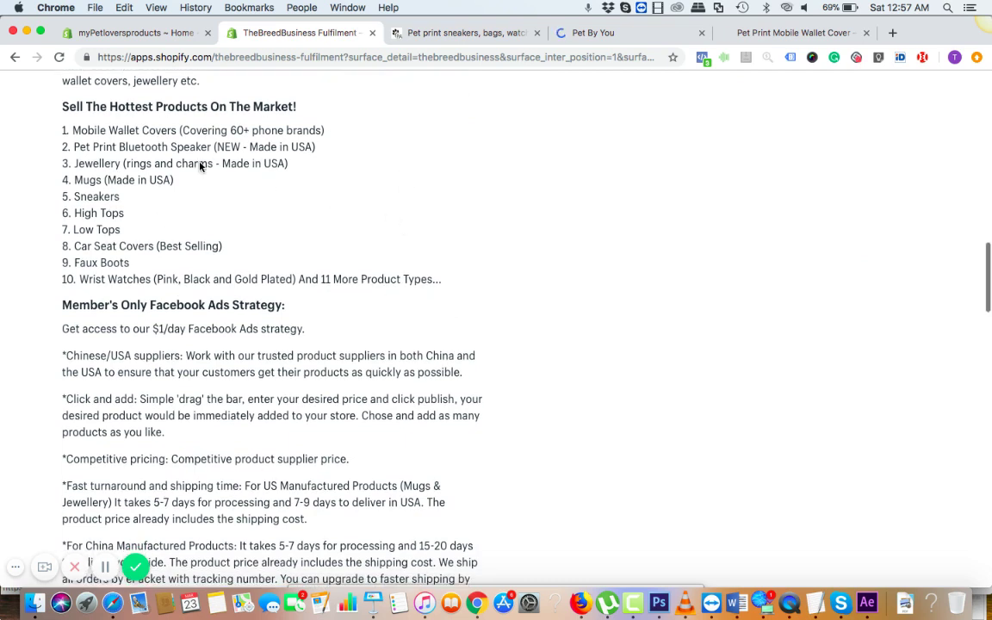
{"action": "left_click_drag", "start_coordinate": [86, 147], "coordinate": [210, 147]}
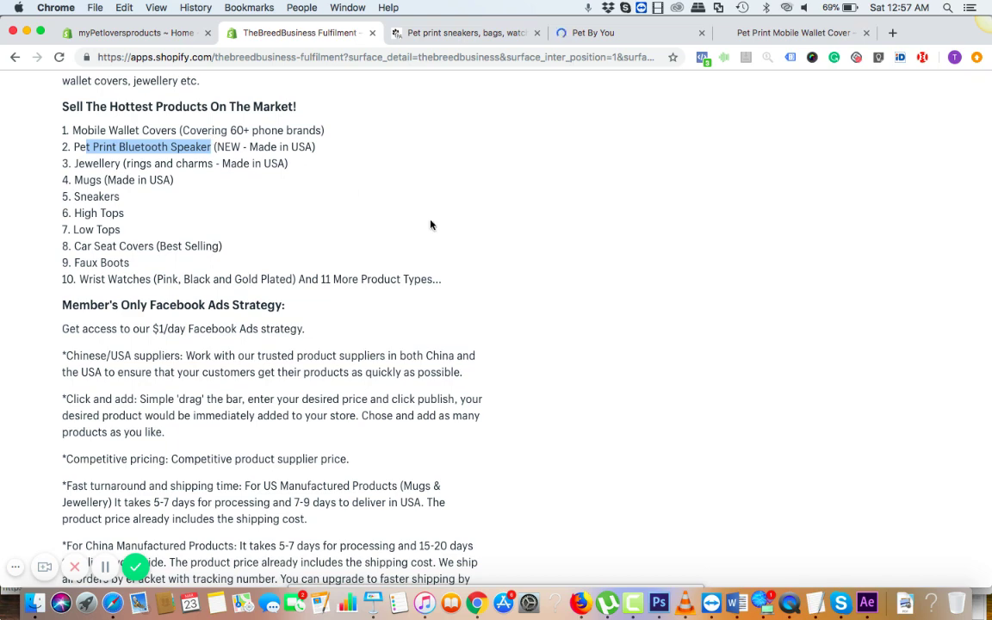
{"action": "scroll", "coordinate": [430, 225], "scroll_direction": "down", "scroll_amount": 5}
{"action": "scroll", "coordinate": [430, 224], "scroll_direction": "down", "scroll_amount": 3}
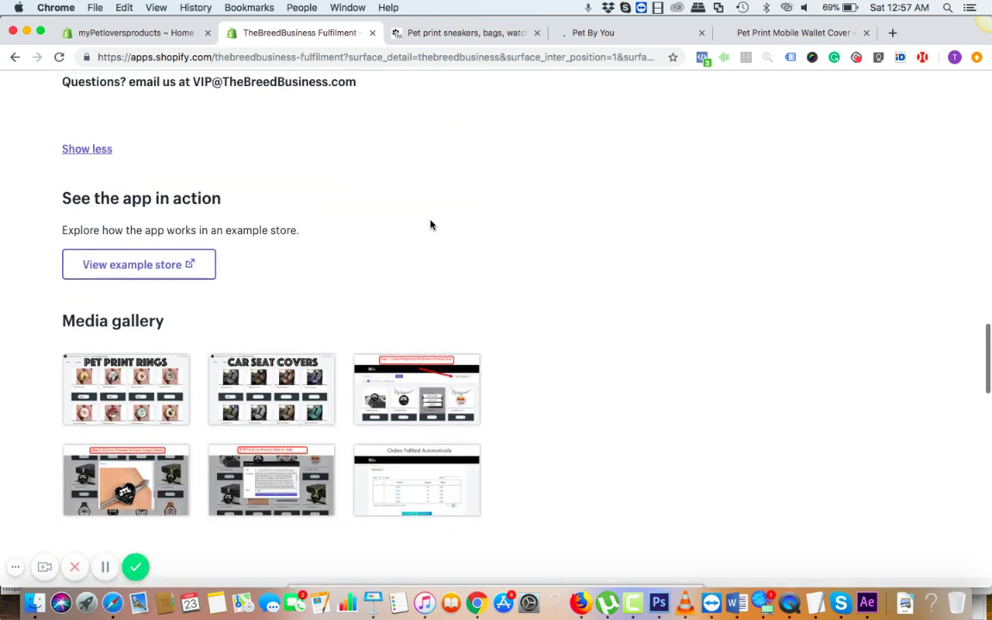
{"action": "scroll", "coordinate": [431, 225], "scroll_direction": "down", "scroll_amount": 1}
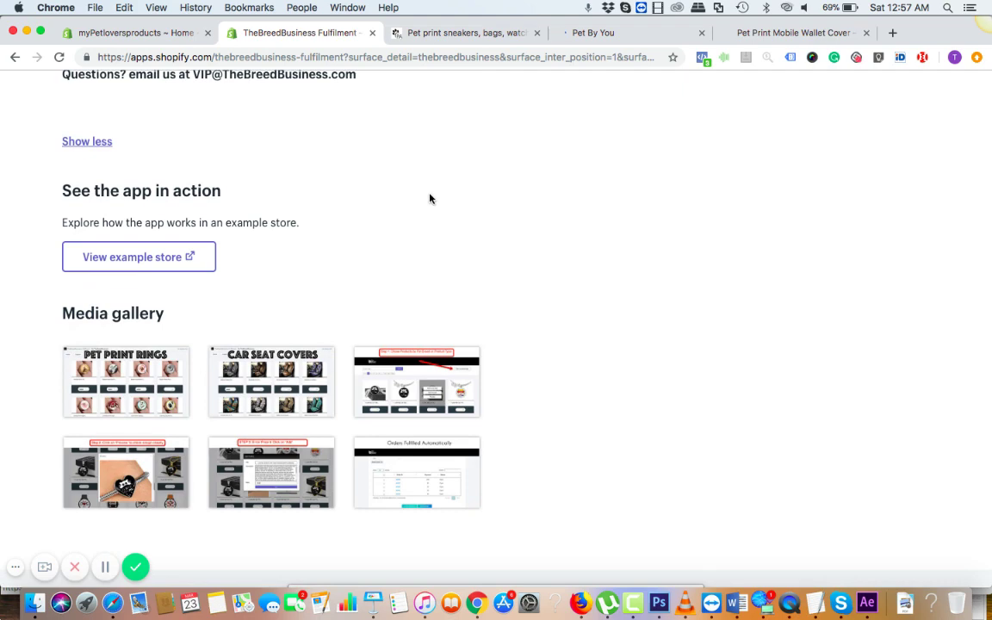
Step: View the Pet Print Rings image from the media gallery at full size and close it
{"action": "scroll", "coordinate": [430, 225], "scroll_direction": "down", "scroll_amount": 3}
{"action": "left_click", "coordinate": [166, 263]}
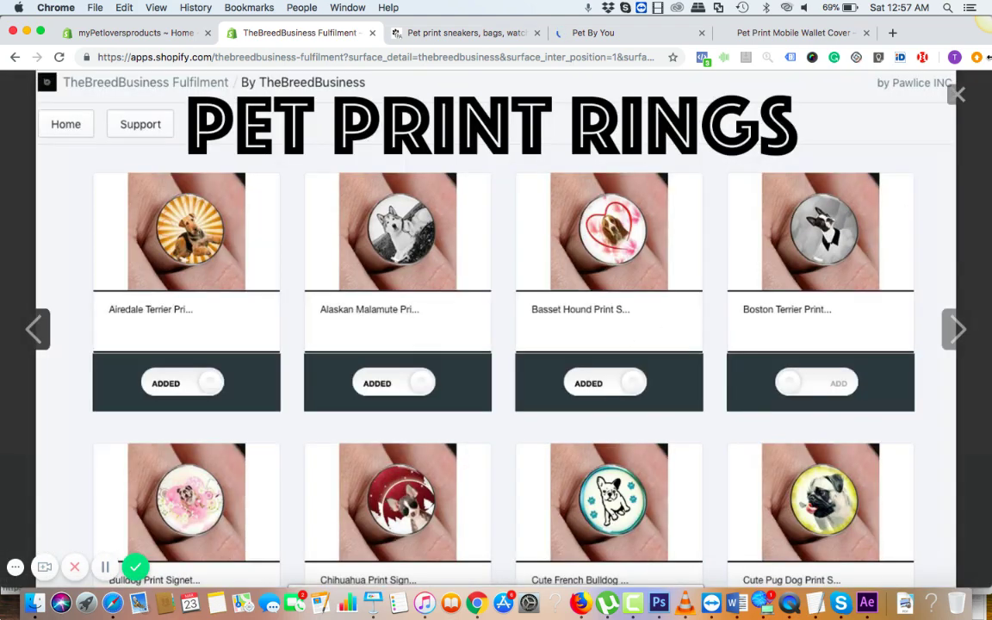
{"action": "key", "text": "Escape"}
Step: Start adding TheBreedBusiness Fulfilment from its app listing to bring up the store login dialog
{"action": "scroll", "coordinate": [575, 251], "scroll_direction": "up", "scroll_amount": 5}
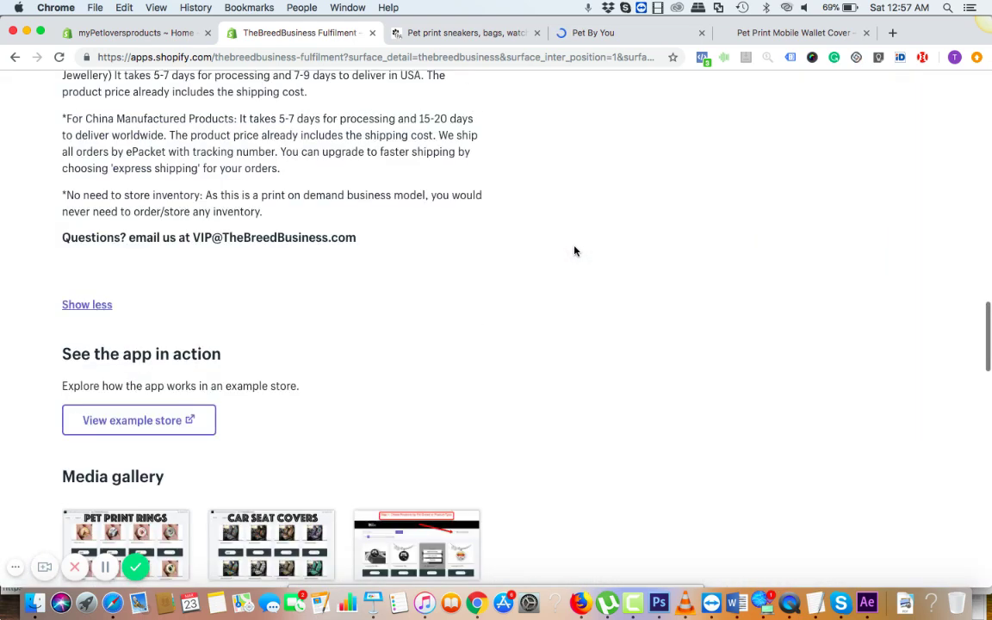
{"action": "scroll", "coordinate": [575, 251], "scroll_direction": "up", "scroll_amount": 10}
{"action": "scroll", "coordinate": [575, 250], "scroll_direction": "down", "scroll_amount": 2}
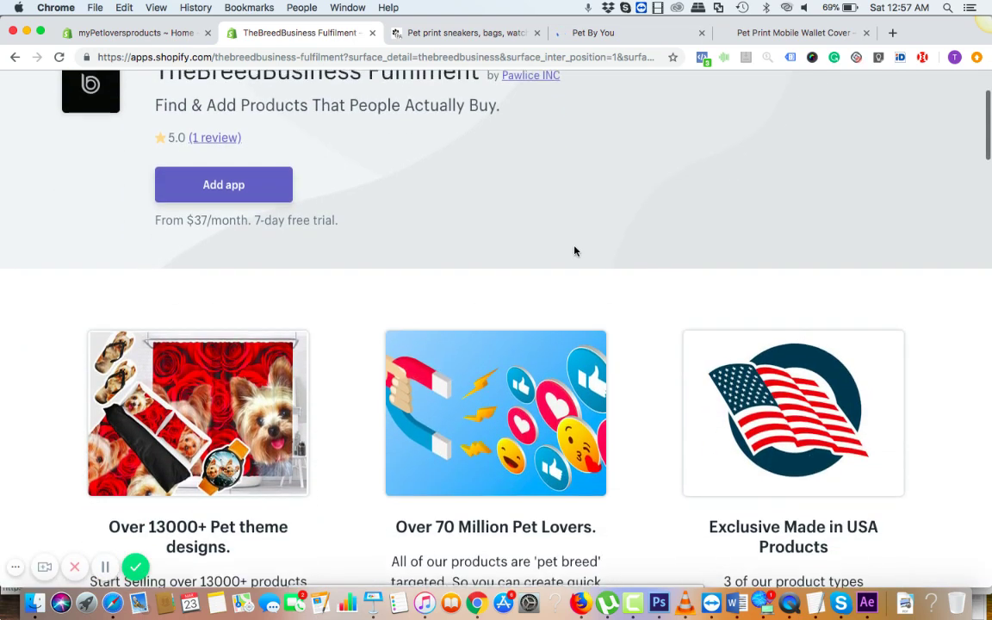
{"action": "scroll", "coordinate": [575, 250], "scroll_direction": "up", "scroll_amount": 2}
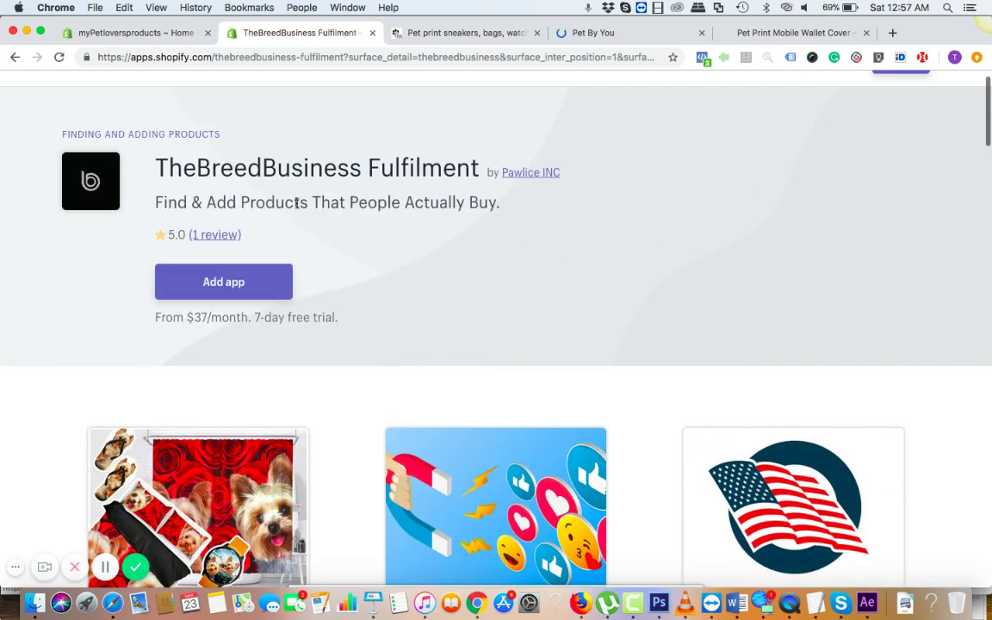
{"action": "left_click", "coordinate": [219, 287]}
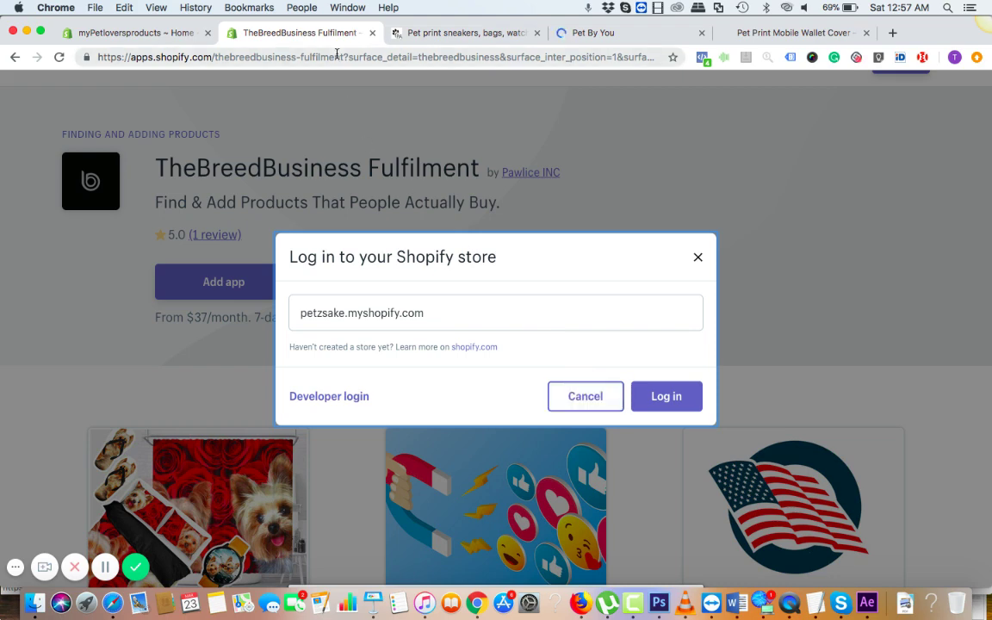
{"action": "left_click", "coordinate": [337, 54]}
{"action": "type", "text": "https://tbbservices.com/pawlice/install.php?shop=yourshop.myshopify.com"}
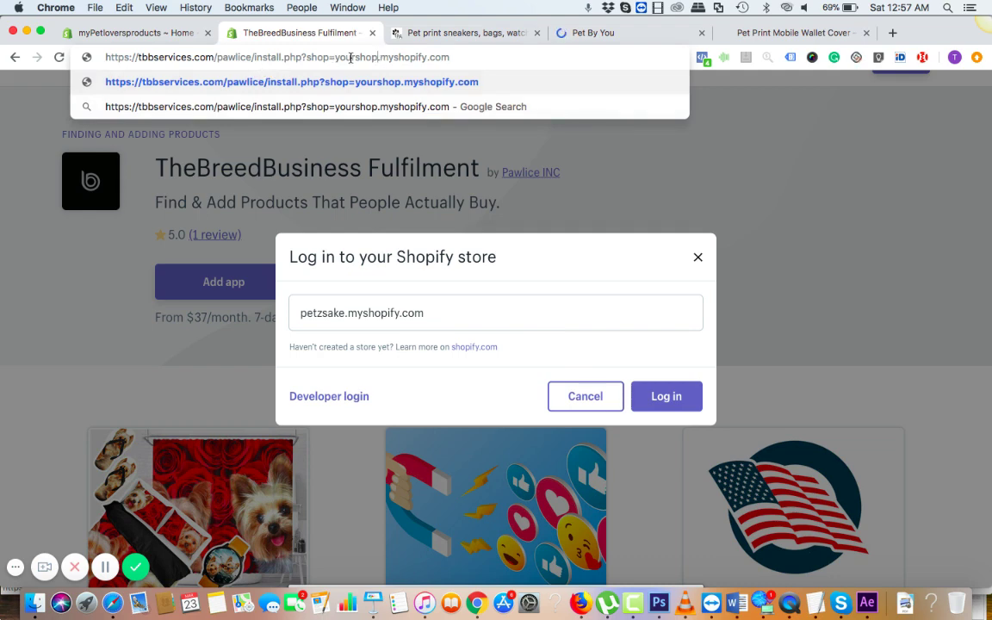
{"action": "double_click", "coordinate": [350, 56]}
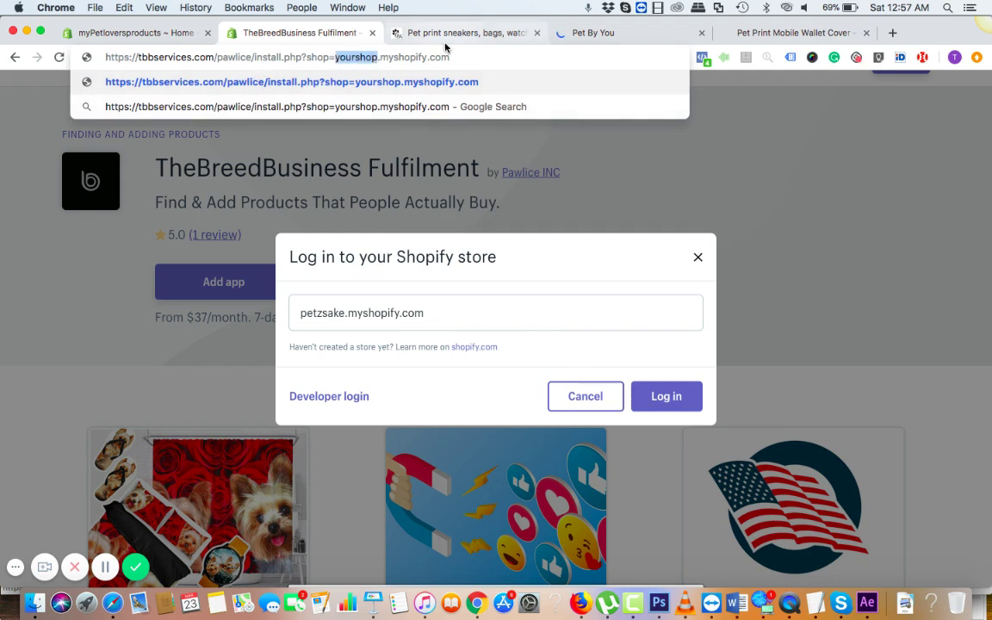
{"action": "type", "text": "mypetl"}
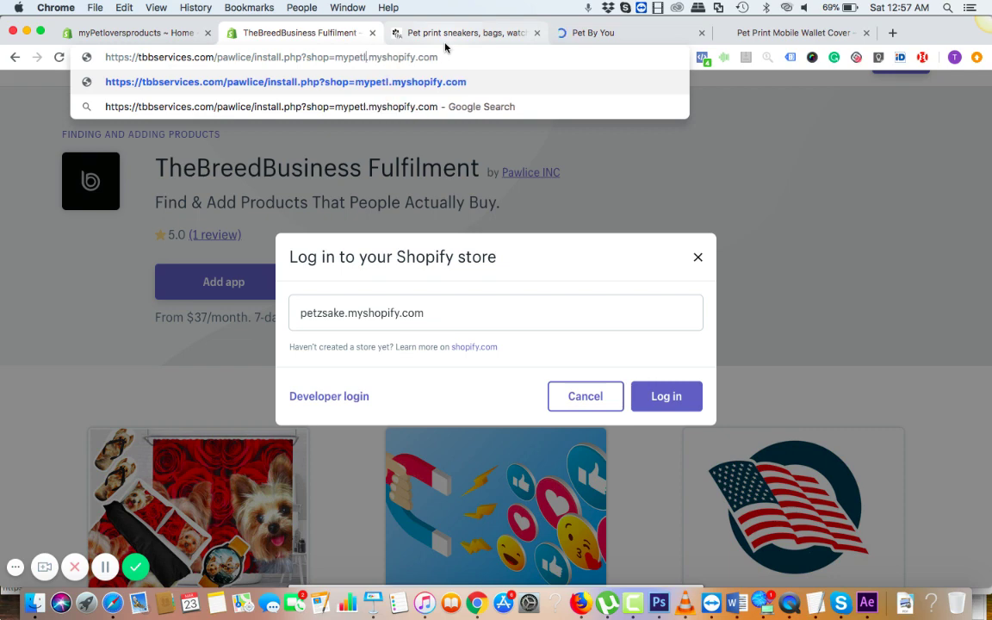
{"action": "type", "text": "overspro"}
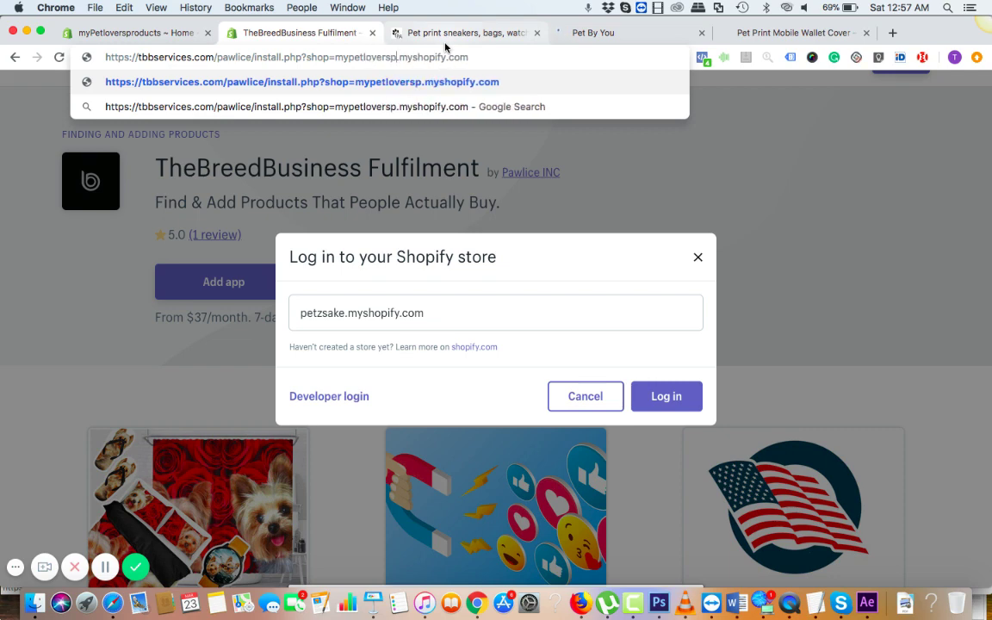
{"action": "type", "text": "ducts"}
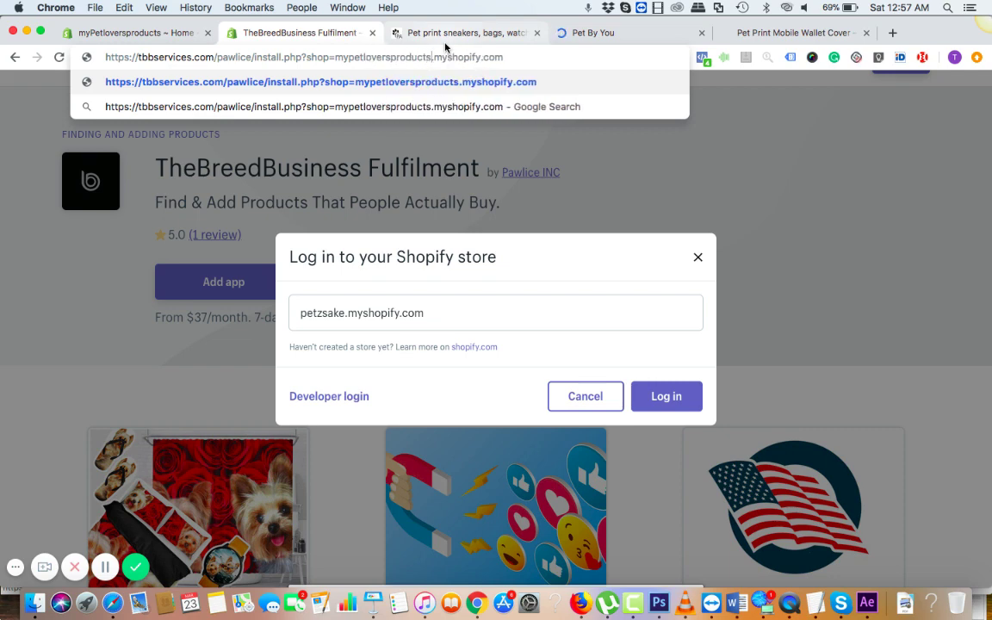
{"action": "key", "text": "Return"}
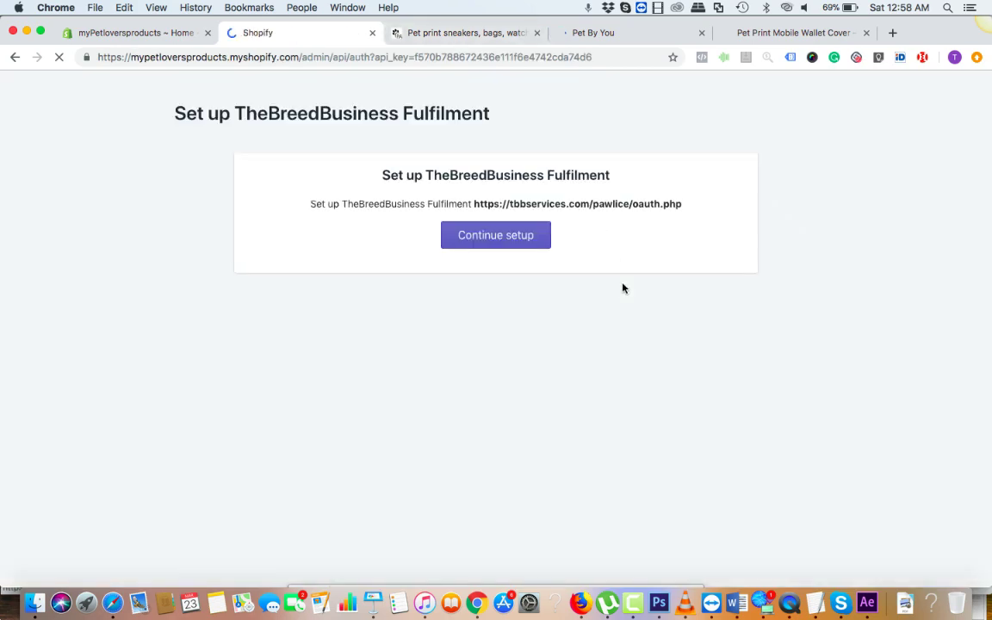
Step: Continue the TheBreedBusiness Fulfilment setup and try to install the app on the myPetloversproducts store
{"action": "left_click", "coordinate": [496, 243]}
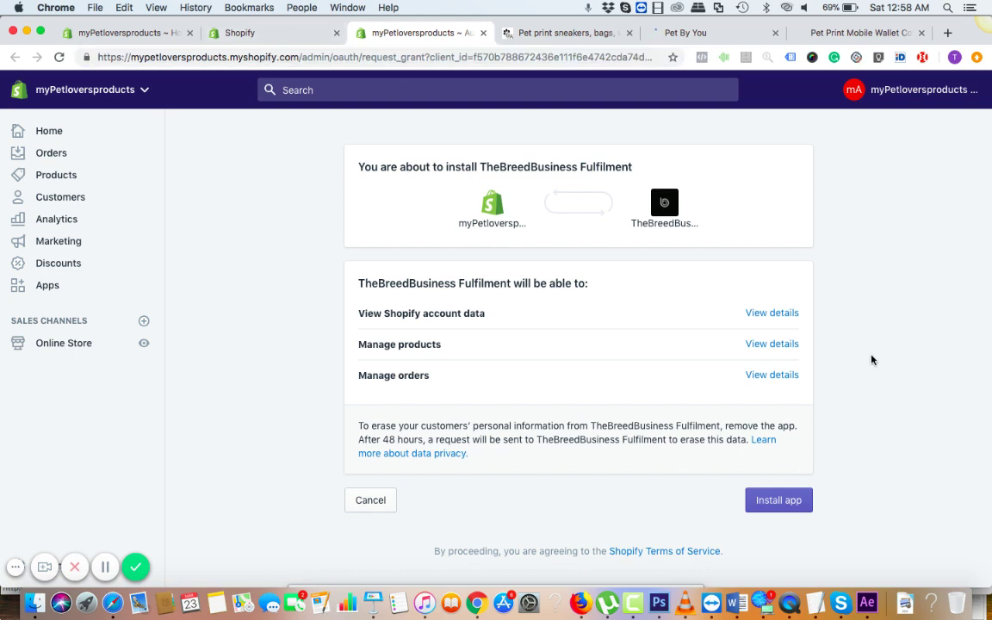
{"action": "scroll", "coordinate": [780, 507], "scroll_direction": "down", "scroll_amount": 1}
{"action": "triple_click", "coordinate": [779, 504]}
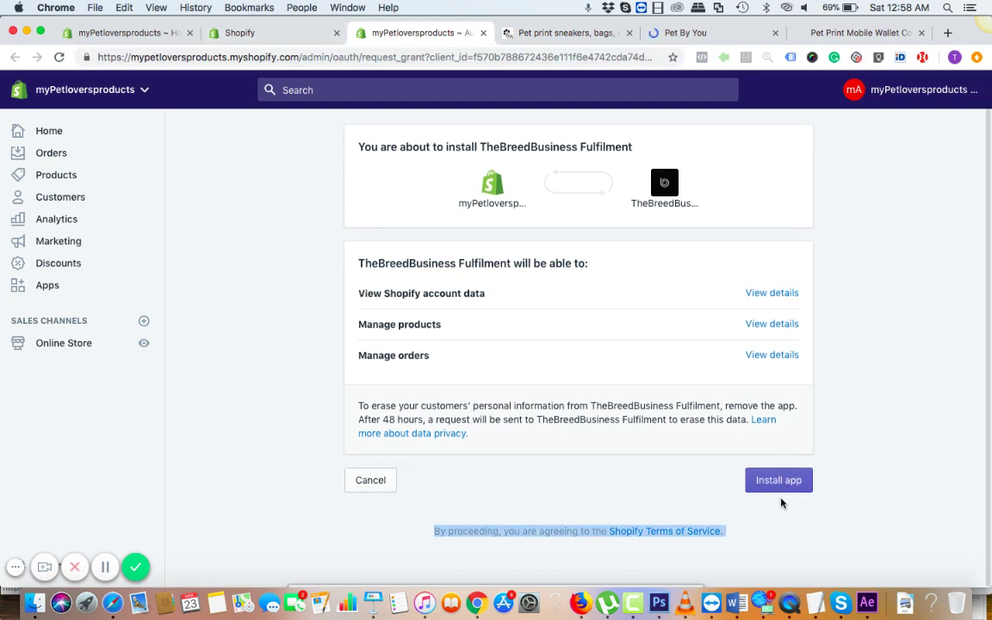
{"action": "left_click", "coordinate": [779, 487]}
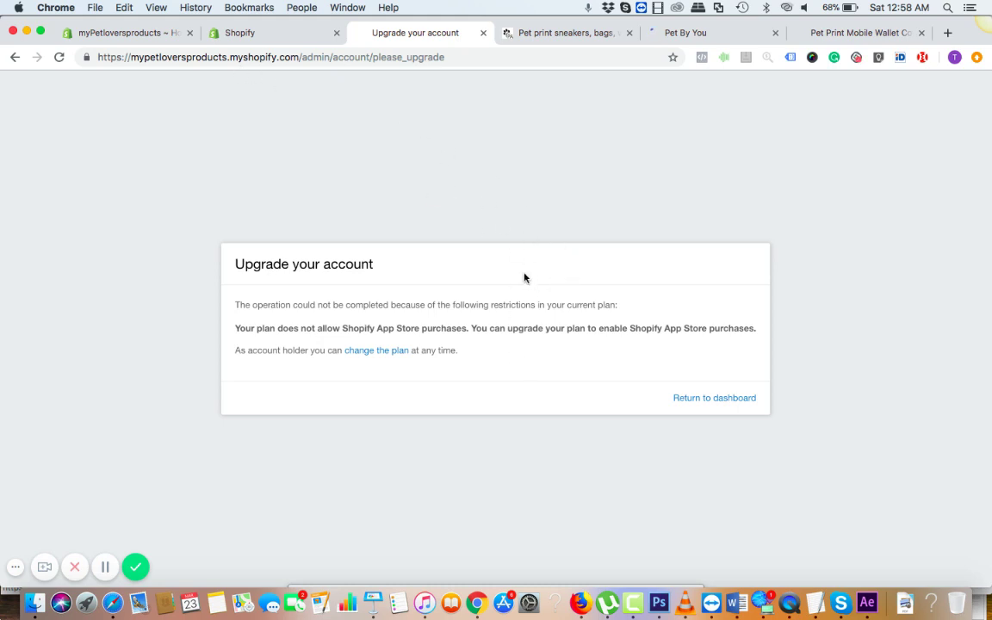
Step: Load tbbnewapptest.myshopify.com/admin/ in place of the myPetloversproducts home page
{"action": "left_click", "coordinate": [131, 35]}
{"action": "left_click", "coordinate": [255, 58]}
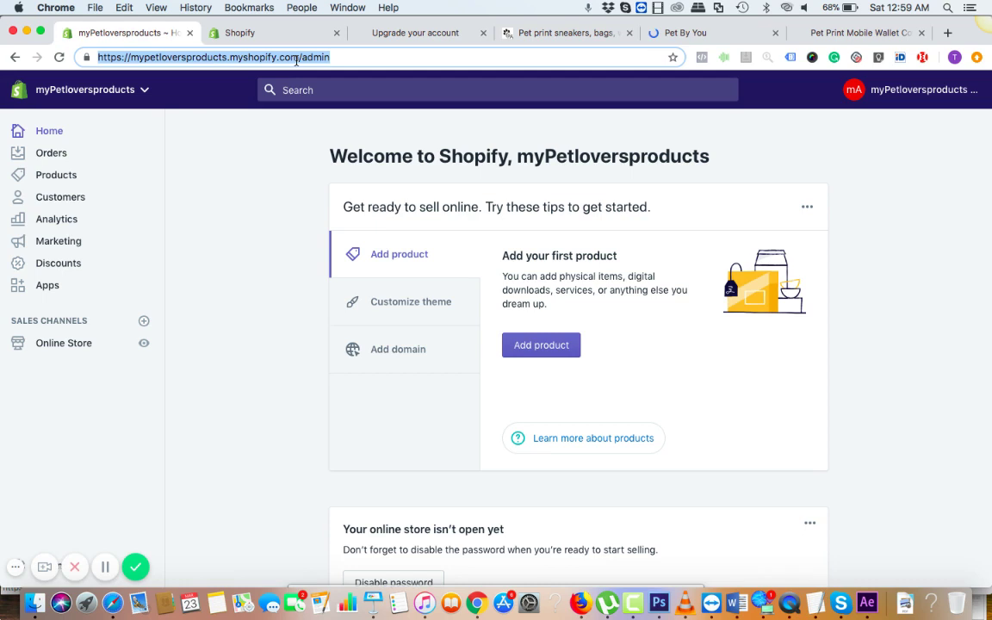
{"action": "type", "text": "tbb"}
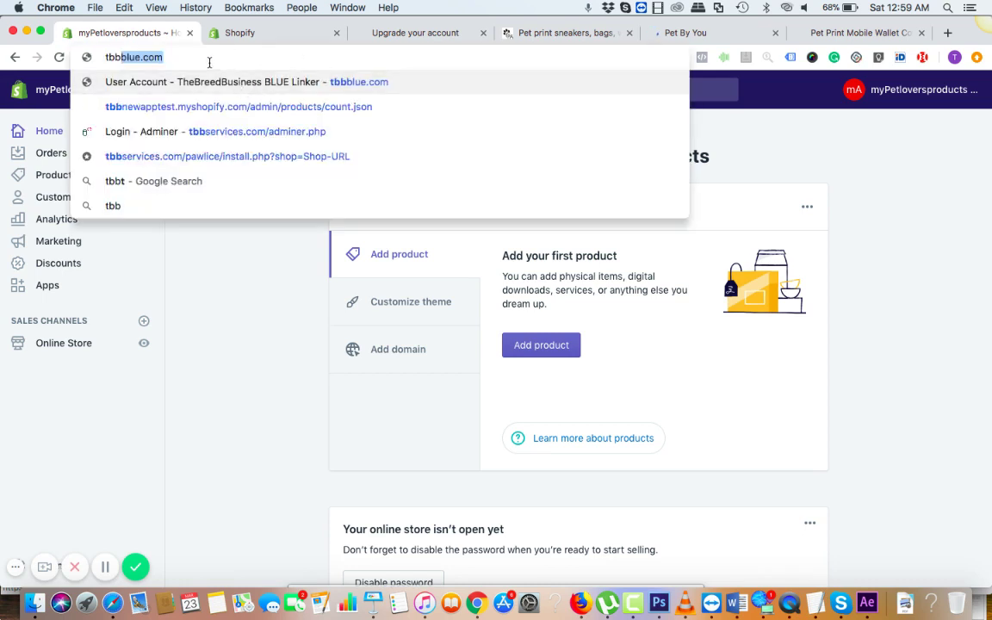
{"action": "type", "text": "new"}
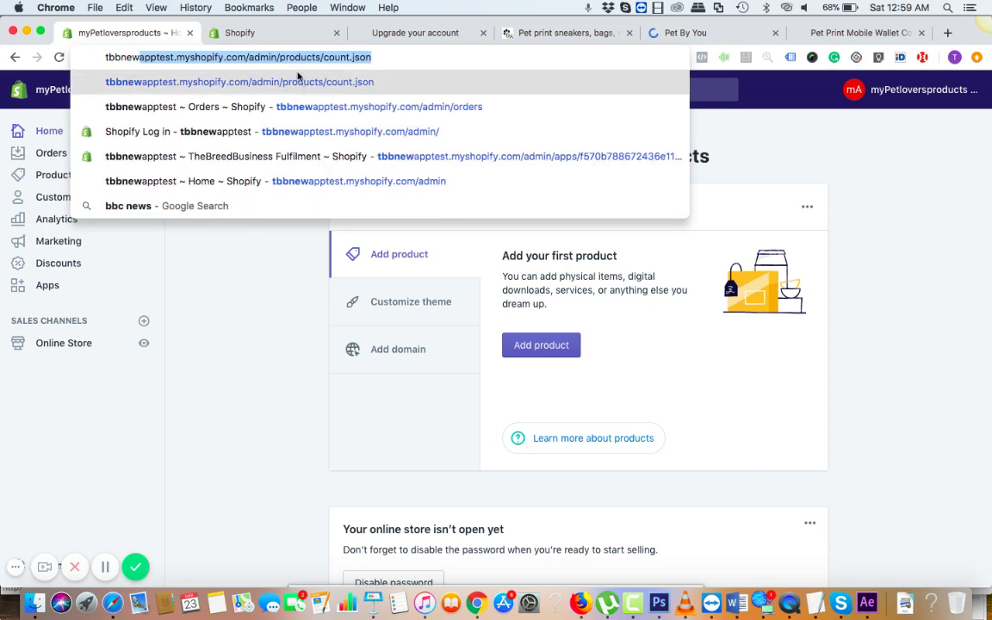
{"action": "key", "text": "Right"}
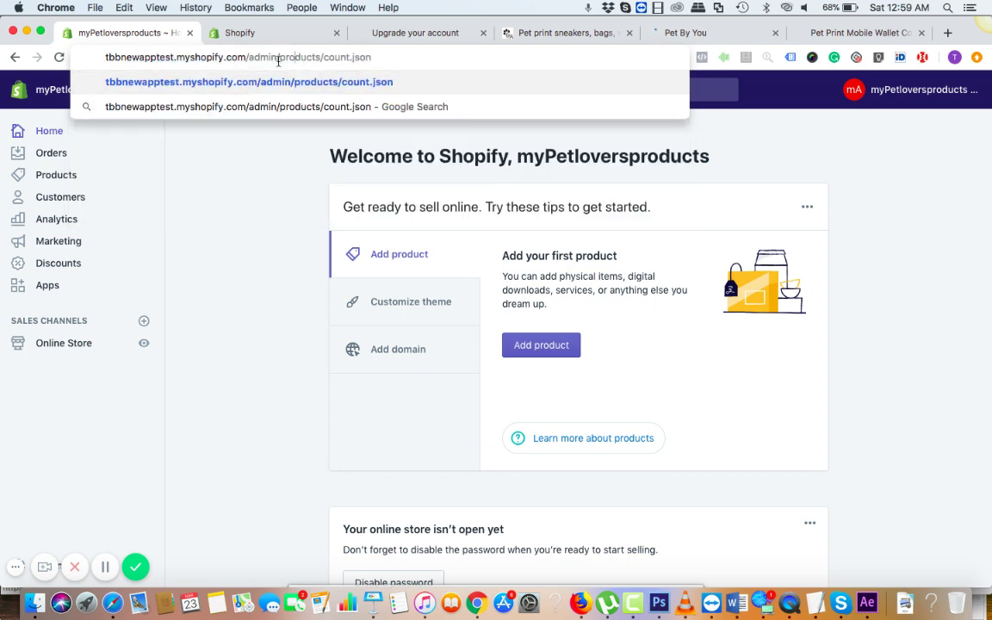
{"action": "left_click_drag", "start_coordinate": [280, 56], "coordinate": [410, 57]}
{"action": "key", "text": "BackSpace"}
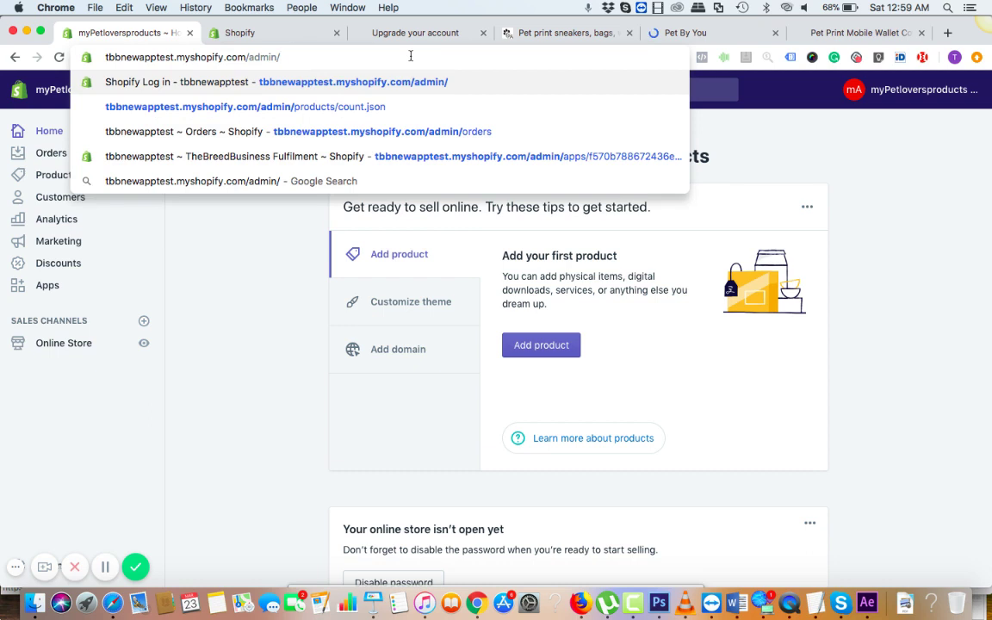
{"action": "key", "text": "Return"}
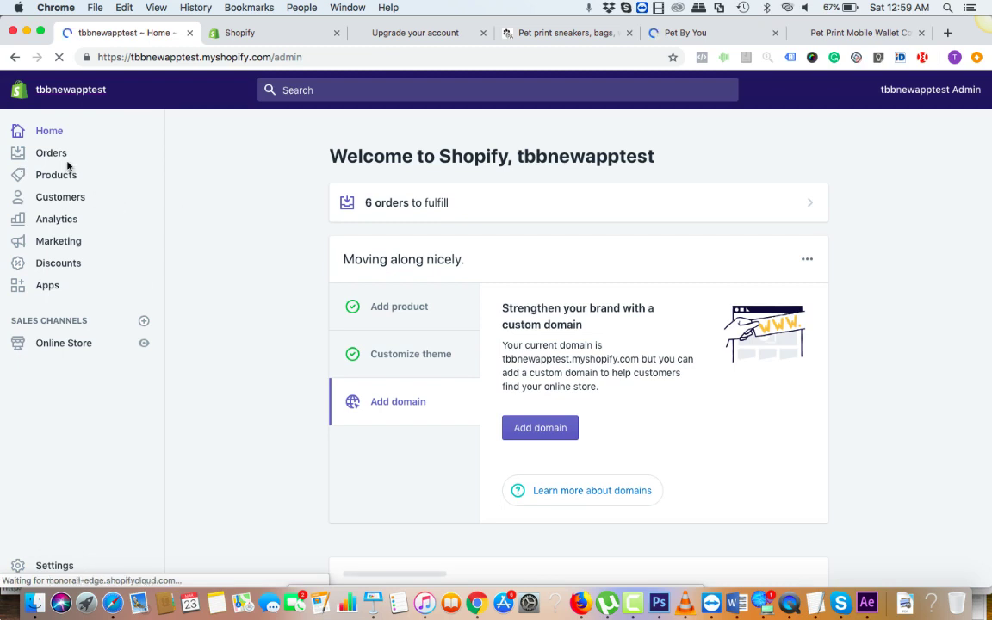
Step: Open TheBreedBusiness Fulfilment from the tbbnewapptest store's installed apps and bring its Choose Products and Dashboard options into view
{"action": "left_click", "coordinate": [52, 285]}
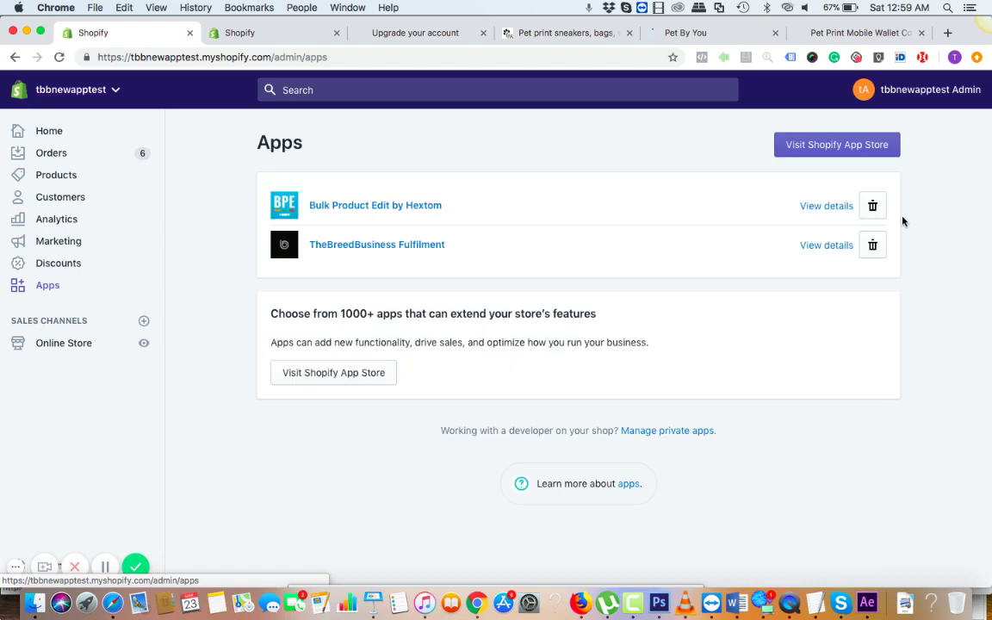
{"action": "left_click", "coordinate": [407, 245]}
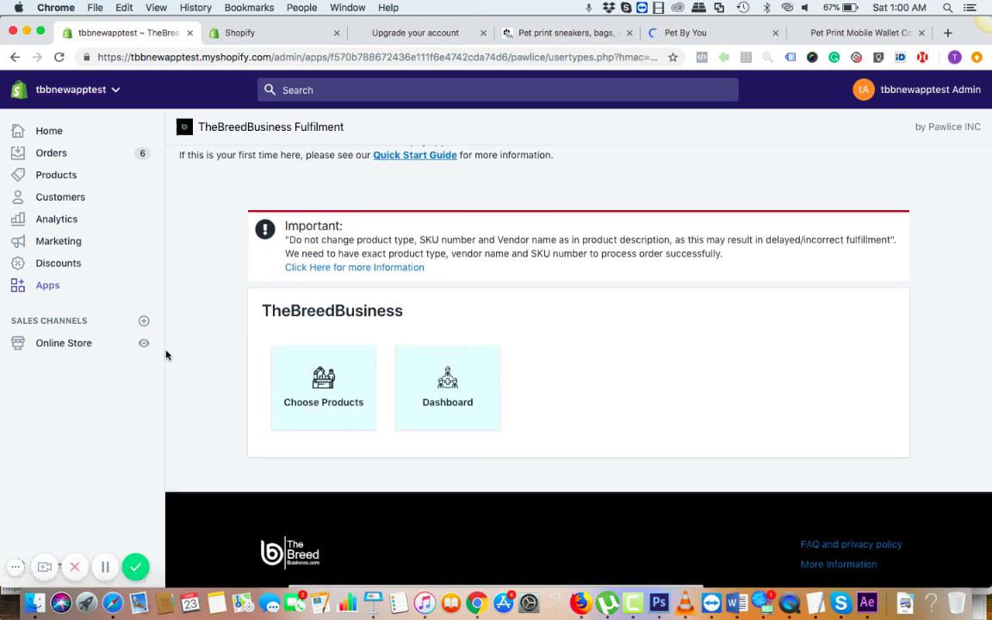
{"action": "scroll", "coordinate": [519, 303], "scroll_direction": "down", "scroll_amount": 2}
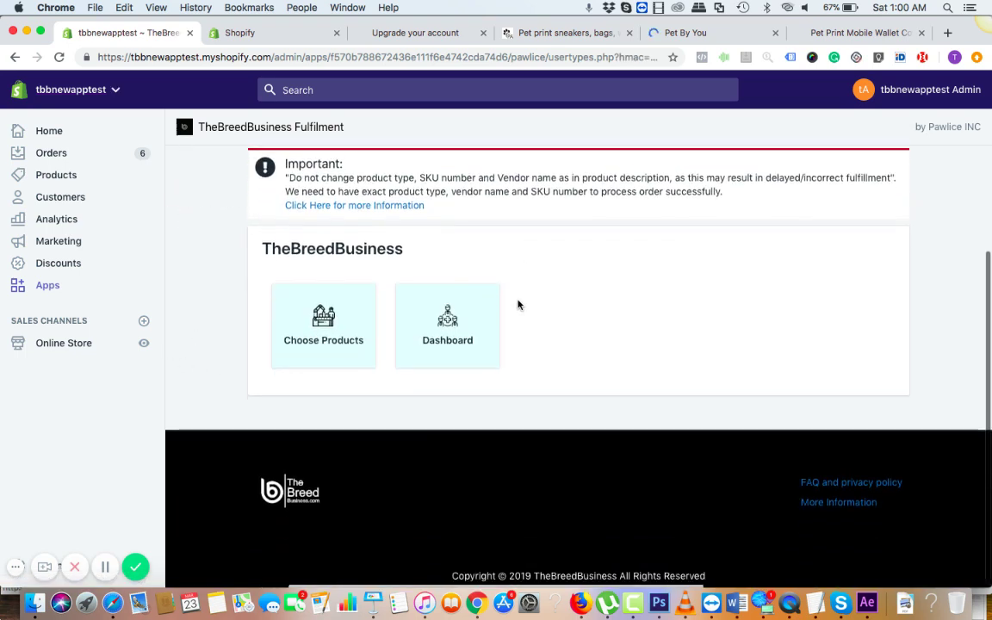
Step: Open the product selection page and look over the first page of the catalogue
{"action": "left_click", "coordinate": [316, 337]}
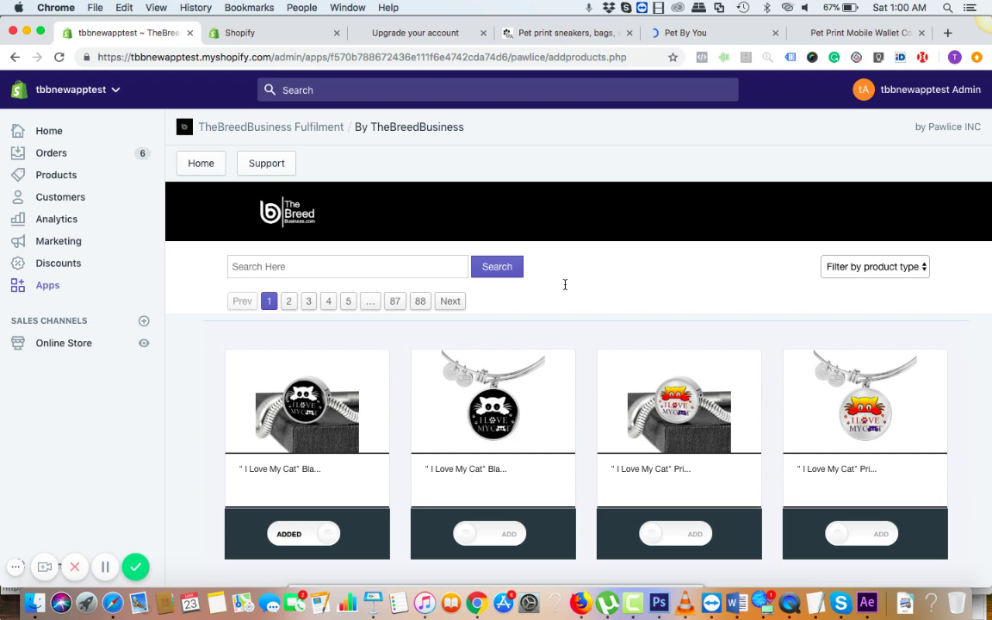
{"action": "scroll", "coordinate": [565, 284], "scroll_direction": "down", "scroll_amount": 2}
{"action": "scroll", "coordinate": [565, 284], "scroll_direction": "up", "scroll_amount": 1}
{"action": "scroll", "coordinate": [565, 284], "scroll_direction": "down", "scroll_amount": 3}
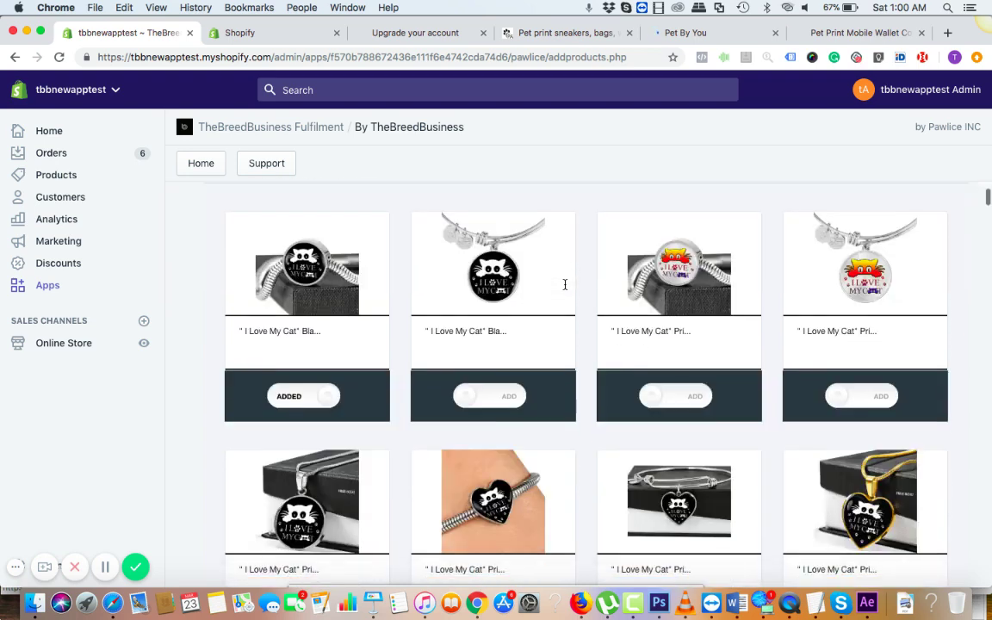
{"action": "scroll", "coordinate": [564, 284], "scroll_direction": "up", "scroll_amount": 3}
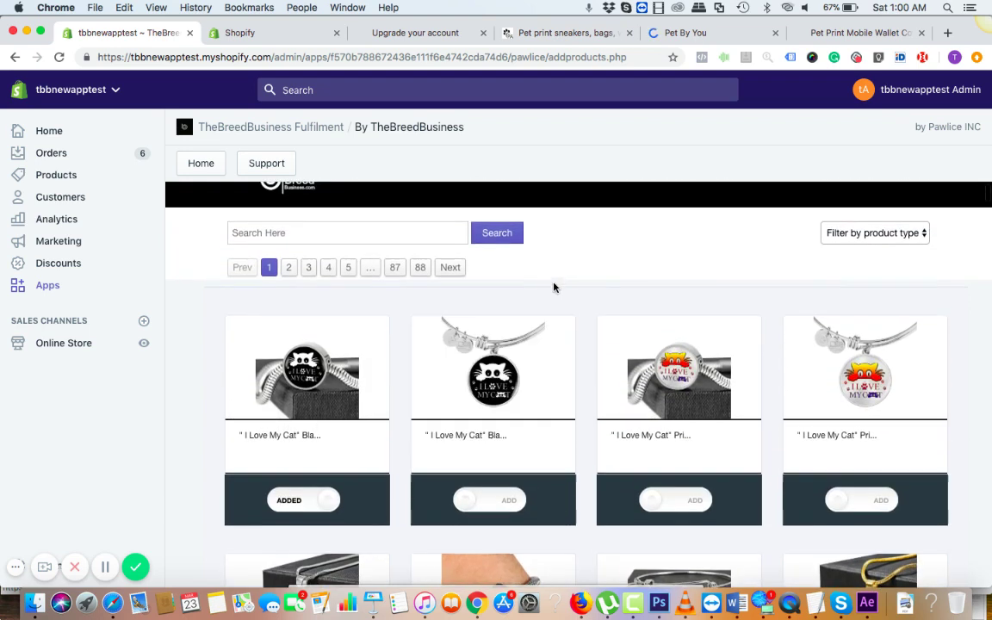
Step: Filter the catalogue by the Bluetooth Speaker product type and look through the matching speakers
{"action": "left_click", "coordinate": [857, 243]}
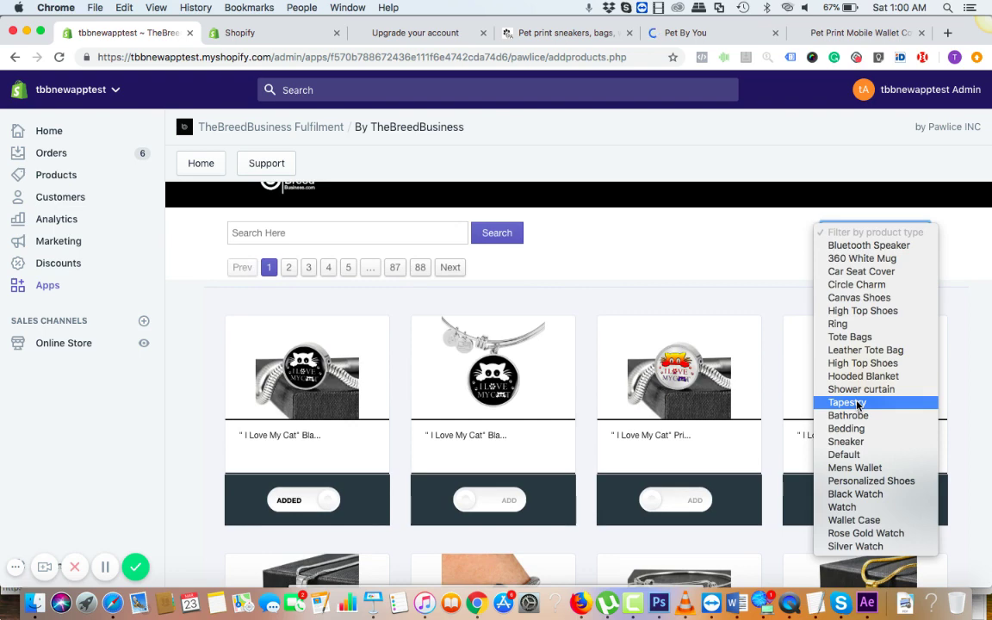
{"action": "left_click", "coordinate": [903, 248]}
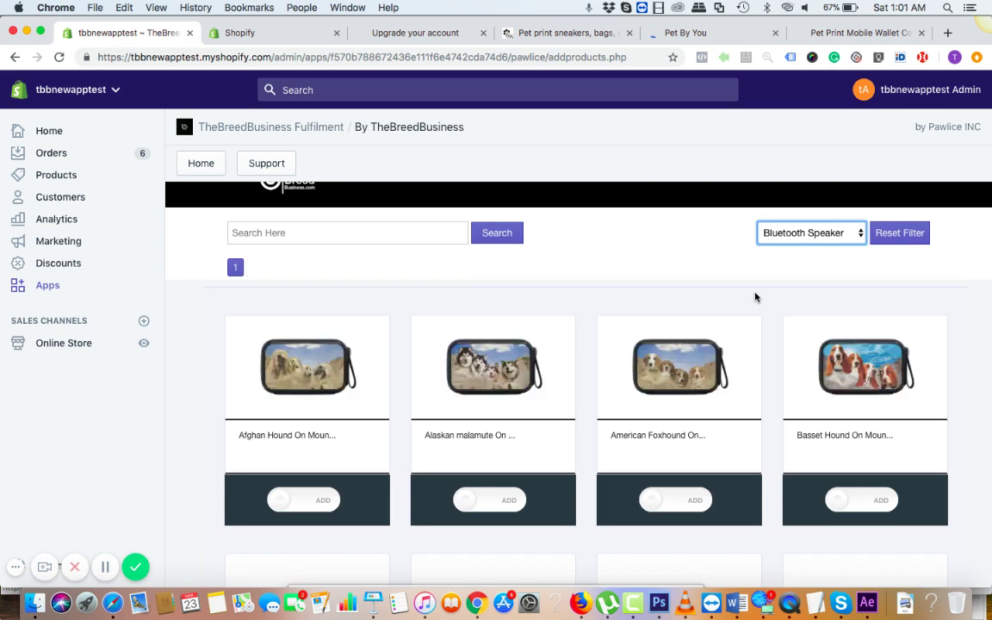
{"action": "scroll", "coordinate": [755, 297], "scroll_direction": "down", "scroll_amount": 2}
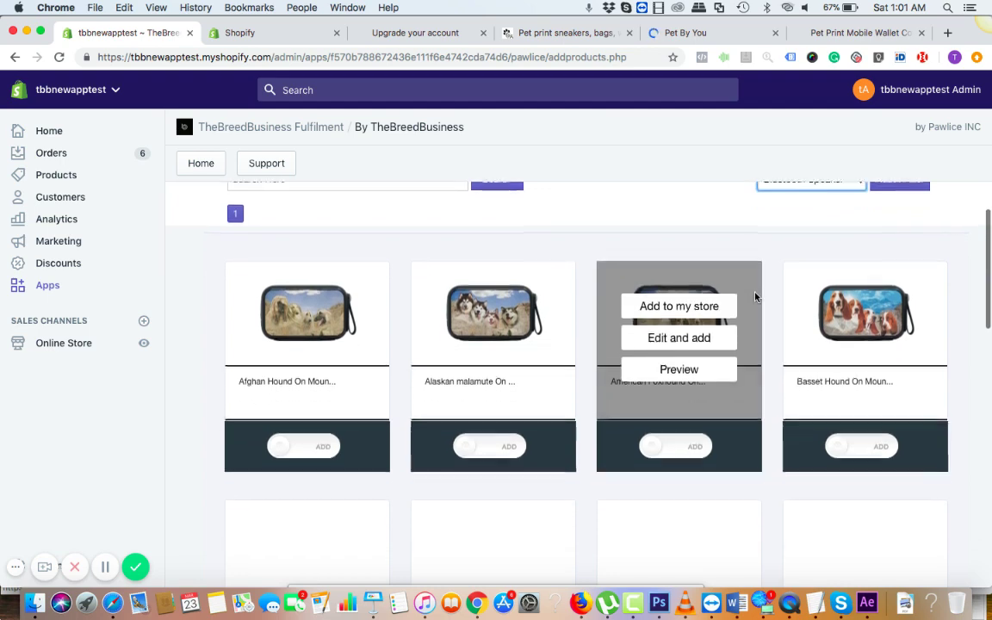
{"action": "scroll", "coordinate": [929, 381], "scroll_direction": "down", "scroll_amount": 5}
{"action": "scroll", "coordinate": [930, 380], "scroll_direction": "up", "scroll_amount": 4}
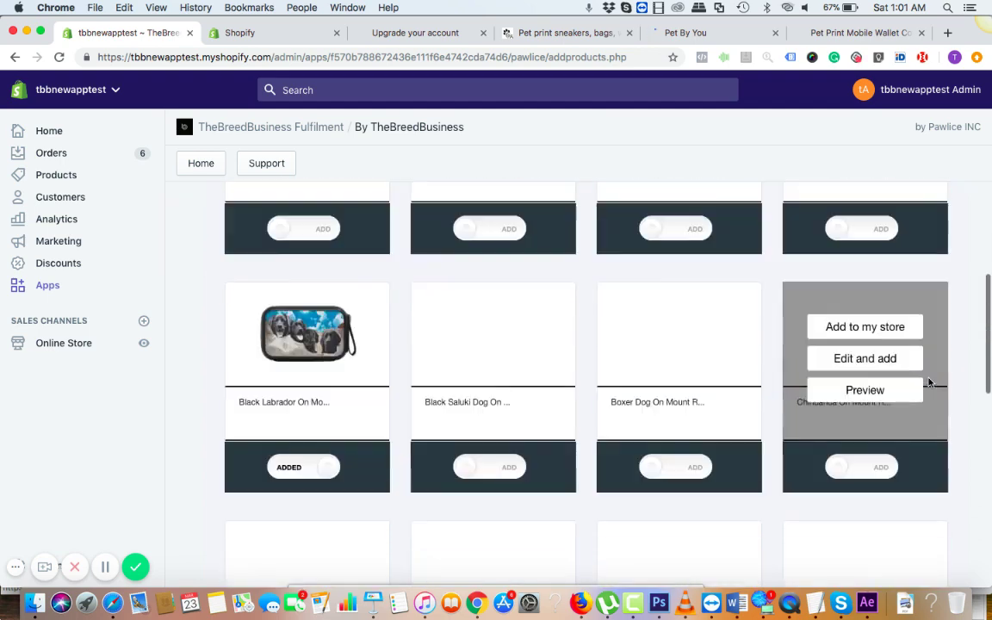
{"action": "scroll", "coordinate": [965, 343], "scroll_direction": "up", "scroll_amount": 1}
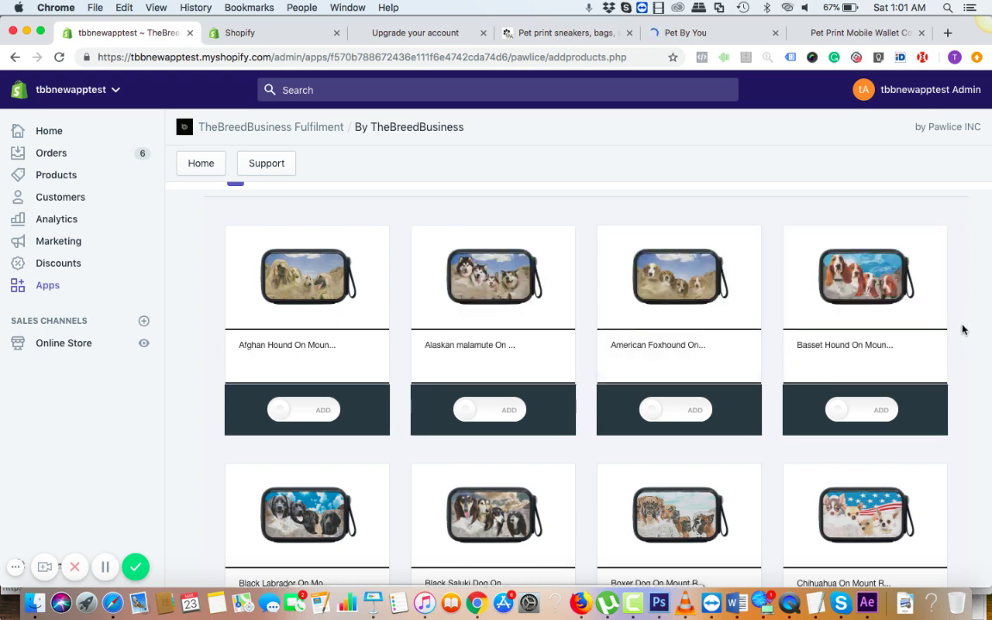
{"action": "scroll", "coordinate": [962, 329], "scroll_direction": "down", "scroll_amount": 2}
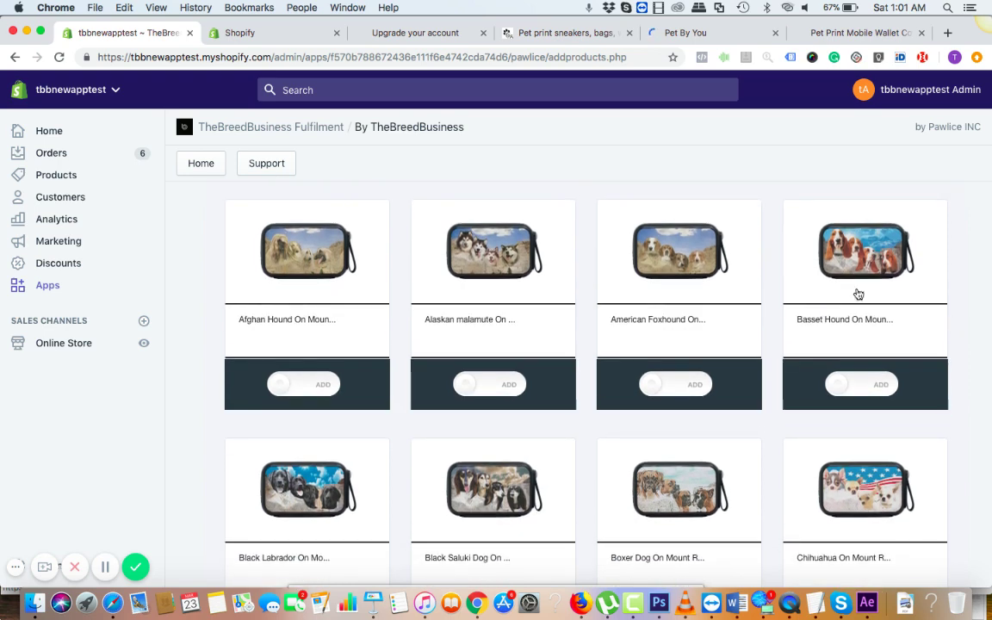
{"action": "scroll", "coordinate": [816, 317], "scroll_direction": "up", "scroll_amount": 3}
{"action": "scroll", "coordinate": [816, 317], "scroll_direction": "down", "scroll_amount": 2}
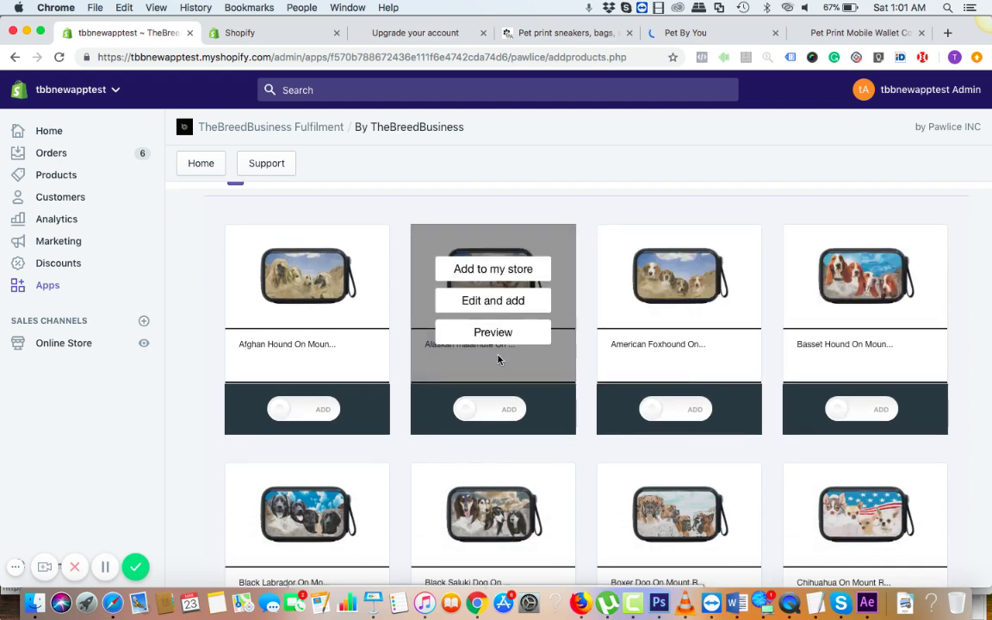
Step: Preview the Alaskan malamute On Mount Rushmore speaker's full image and close the preview
{"action": "left_click", "coordinate": [504, 335]}
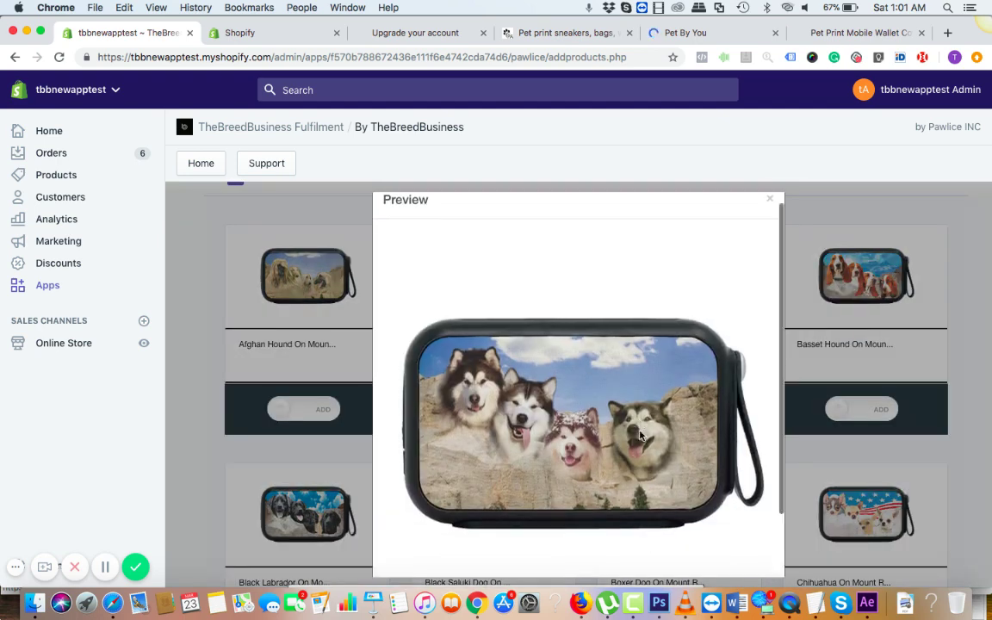
{"action": "scroll", "coordinate": [640, 426], "scroll_direction": "down", "scroll_amount": 3}
{"action": "scroll", "coordinate": [641, 426], "scroll_direction": "up", "scroll_amount": 3}
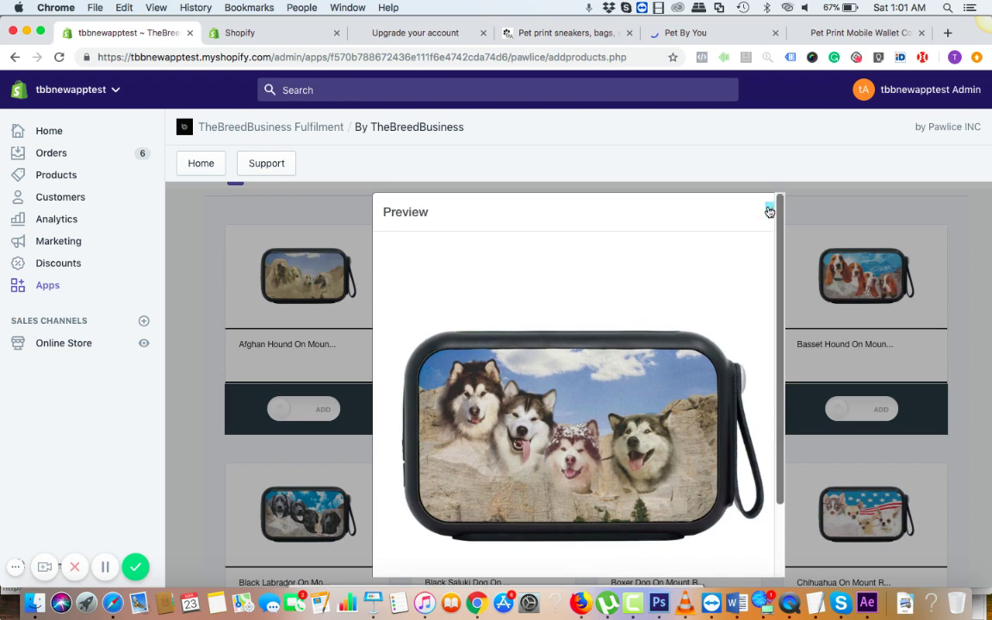
{"action": "left_click", "coordinate": [770, 210]}
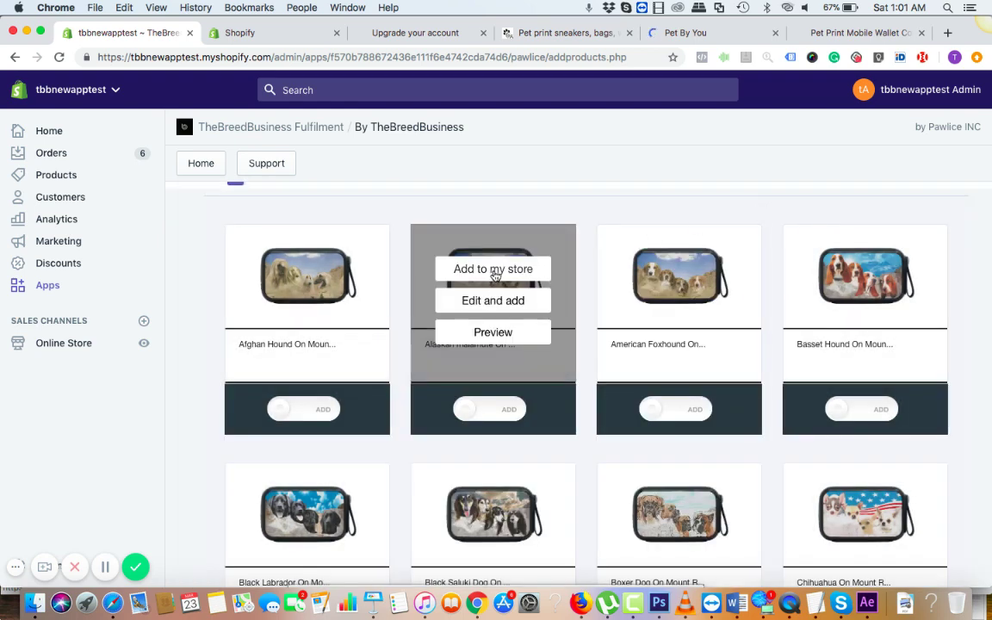
Step: Try to add the Alaskan malamute speaker through its product edit form, keeping the given title, description and price
{"action": "left_click", "coordinate": [496, 303]}
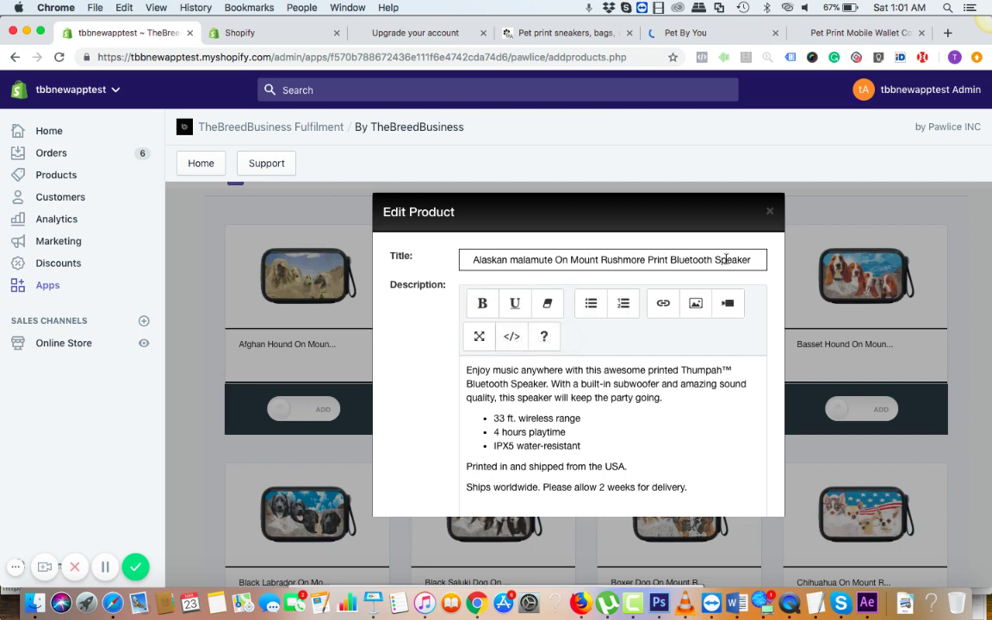
{"action": "scroll", "coordinate": [687, 392], "scroll_direction": "down", "scroll_amount": 5}
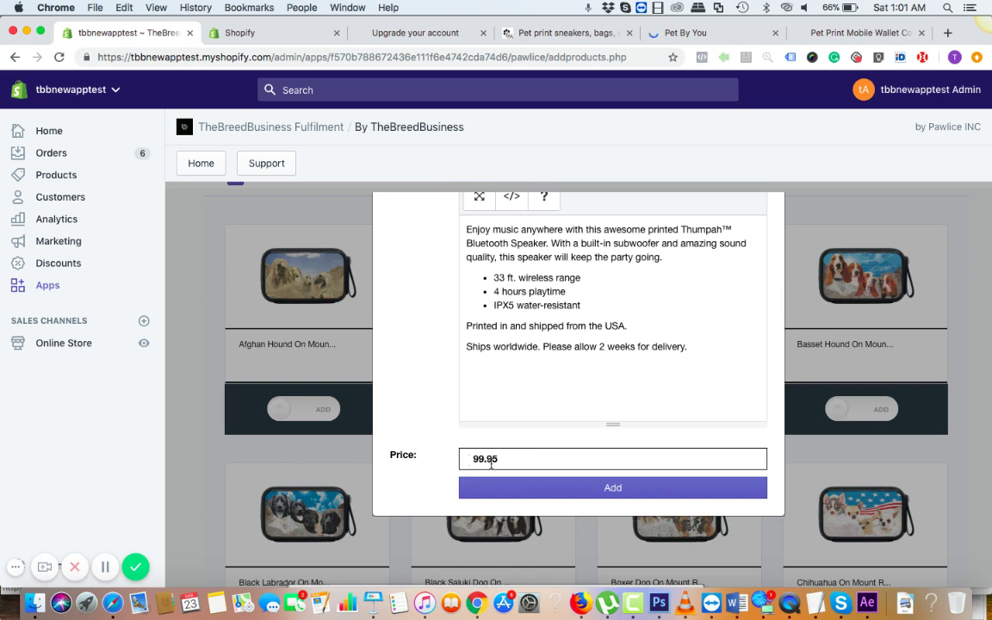
{"action": "left_click", "coordinate": [590, 494]}
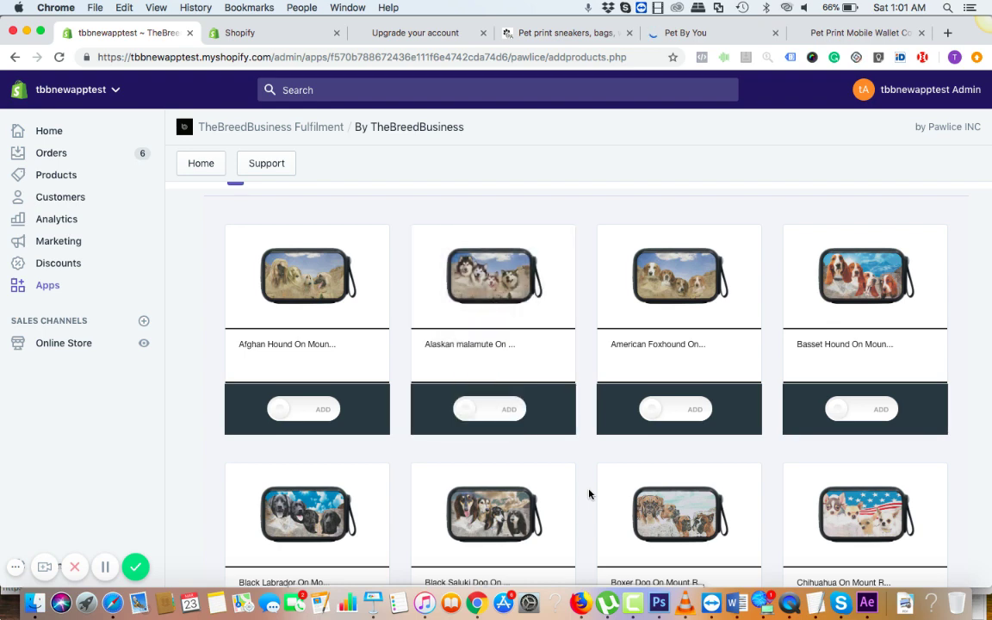
Step: Add the Alaskan malamute speaker to the store directly from its product card, without editing it
{"action": "scroll", "coordinate": [565, 427], "scroll_direction": "down", "scroll_amount": 5}
{"action": "scroll", "coordinate": [565, 427], "scroll_direction": "up", "scroll_amount": 4}
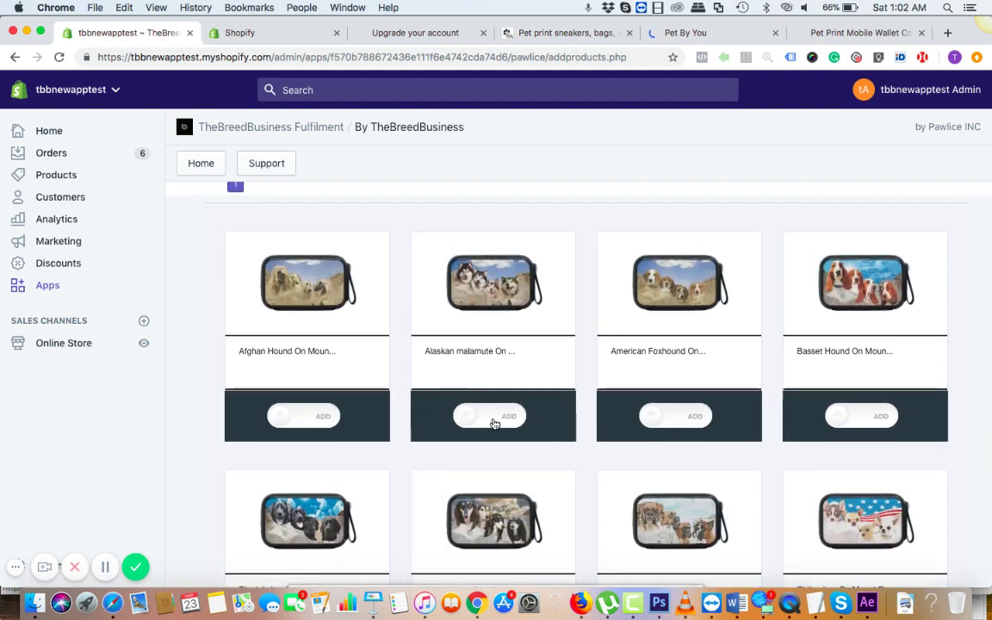
{"action": "left_click", "coordinate": [491, 420]}
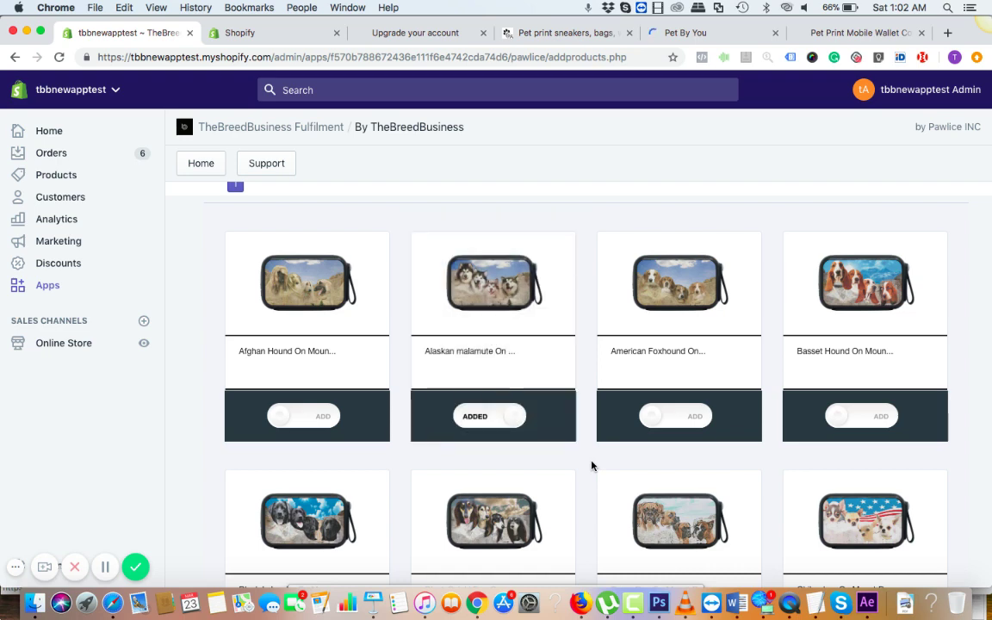
Step: Examine the other Bluetooth speaker designs and which of them are already added to the store
{"action": "scroll", "coordinate": [592, 465], "scroll_direction": "down", "scroll_amount": 2}
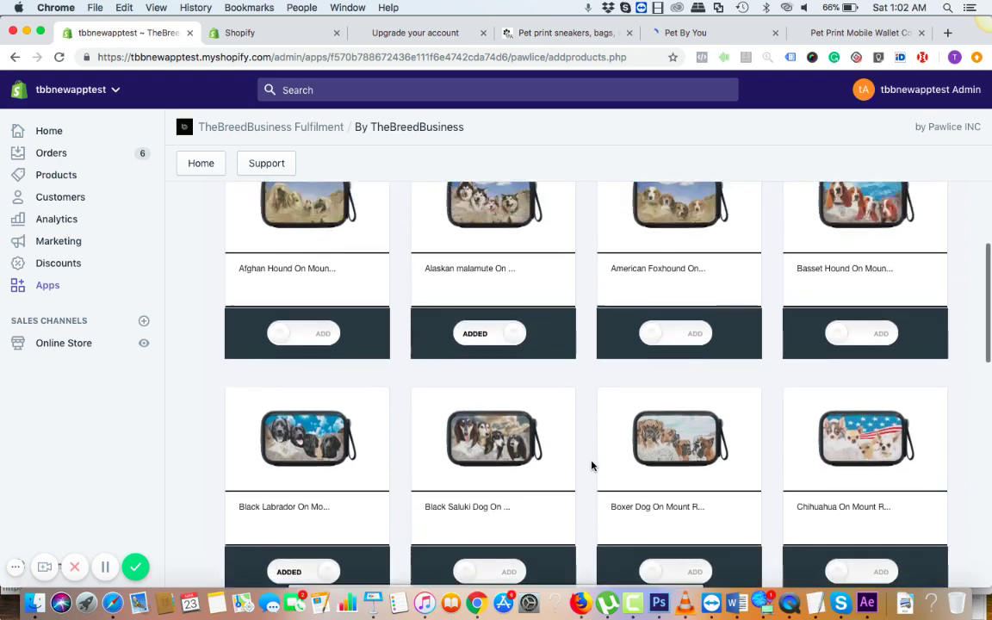
{"action": "scroll", "coordinate": [592, 466], "scroll_direction": "up", "scroll_amount": 3}
{"action": "scroll", "coordinate": [591, 465], "scroll_direction": "up", "scroll_amount": 1}
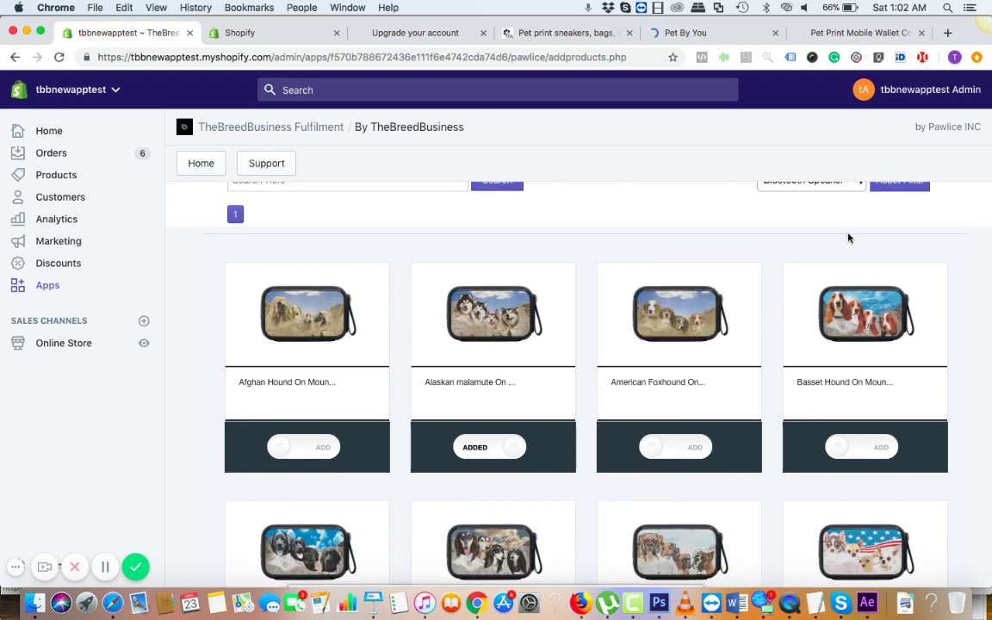
{"action": "scroll", "coordinate": [848, 235], "scroll_direction": "up", "scroll_amount": 1}
{"action": "scroll", "coordinate": [849, 236], "scroll_direction": "down", "scroll_amount": 2}
{"action": "scroll", "coordinate": [848, 237], "scroll_direction": "down", "scroll_amount": 3}
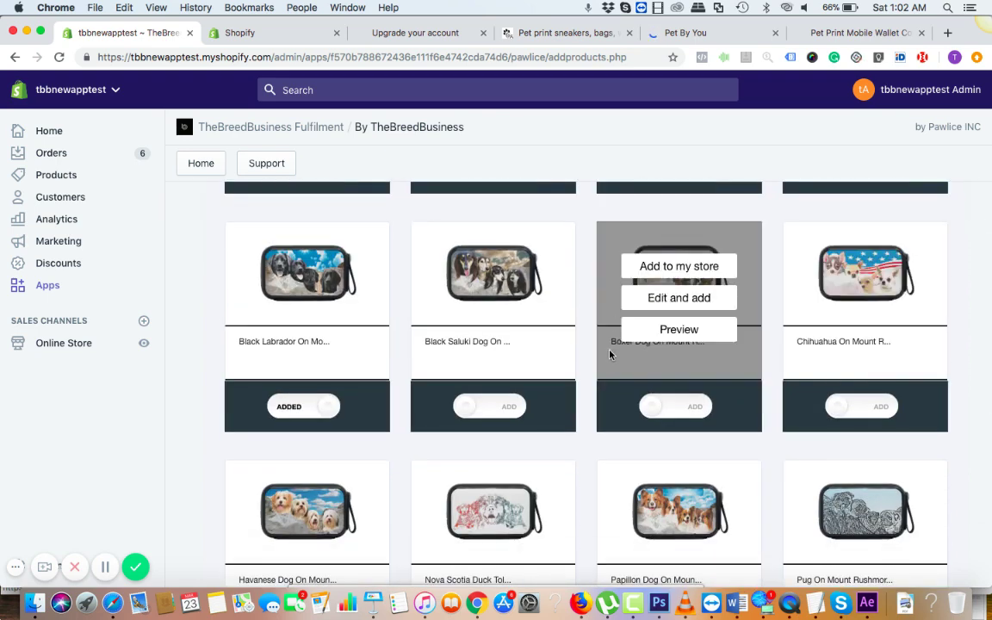
{"action": "scroll", "coordinate": [611, 351], "scroll_direction": "up", "scroll_amount": 2}
{"action": "scroll", "coordinate": [608, 354], "scroll_direction": "up", "scroll_amount": 2}
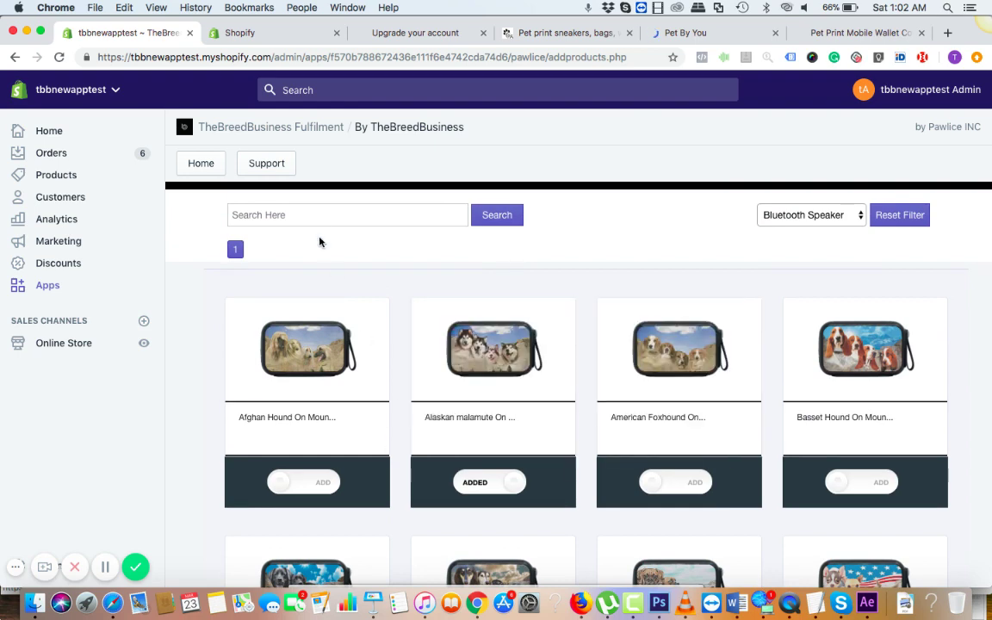
Step: Search the catalogue for "alaskan malmute" and look over the matching products
{"action": "left_click", "coordinate": [302, 206]}
{"action": "type", "text": "al"}
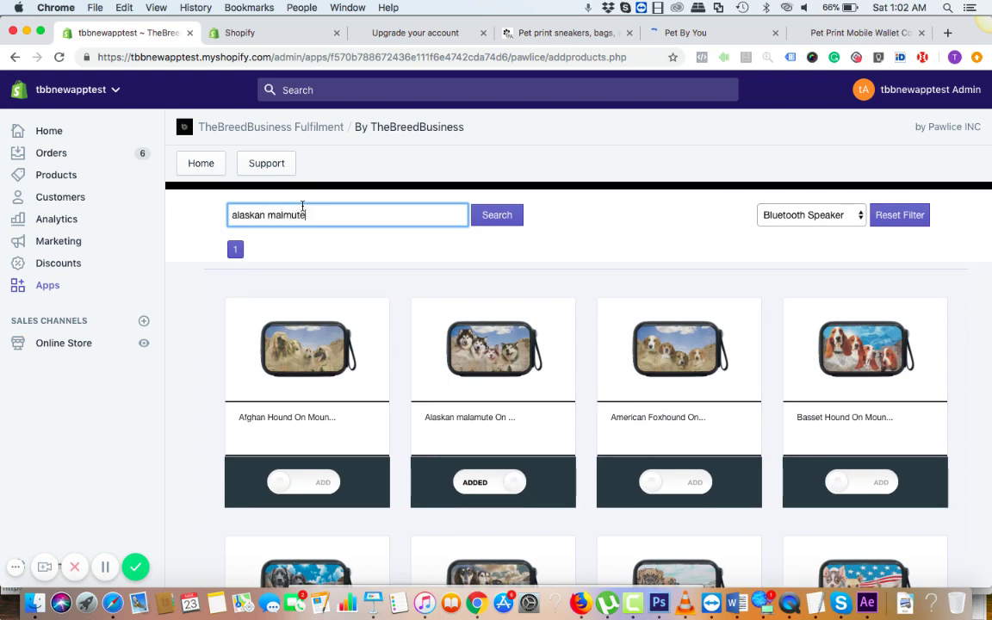
{"action": "type", "text": "askan malmute"}
{"action": "left_click", "coordinate": [506, 215]}
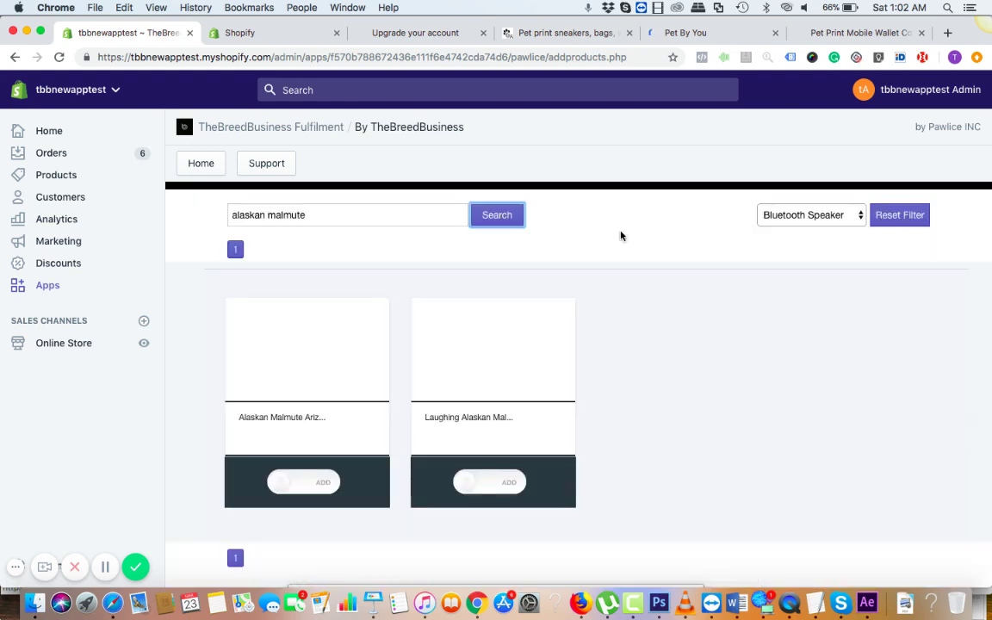
{"action": "scroll", "coordinate": [637, 408], "scroll_direction": "down", "scroll_amount": 2}
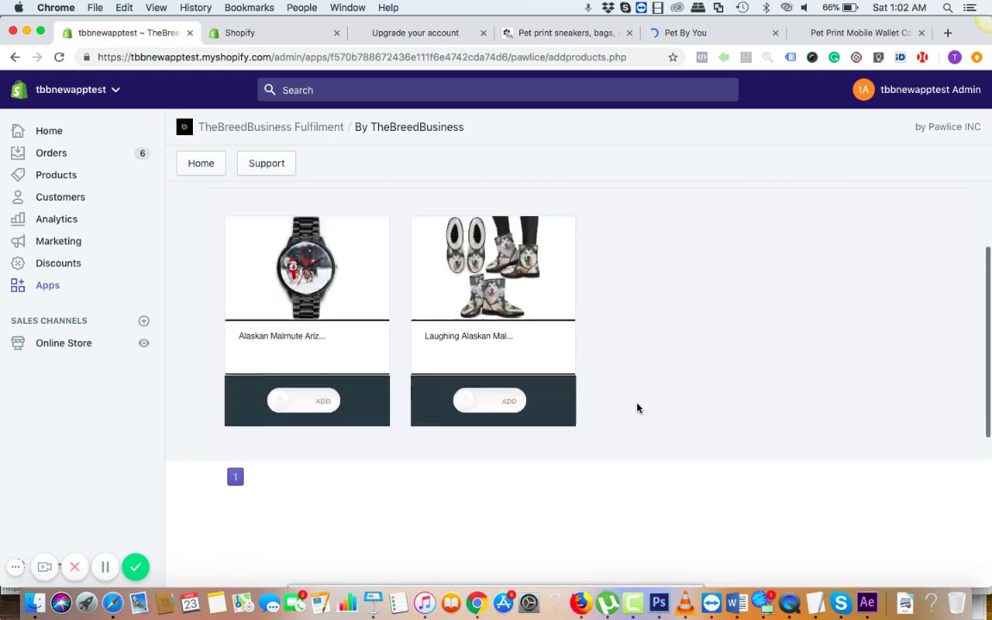
{"action": "scroll", "coordinate": [637, 408], "scroll_direction": "up", "scroll_amount": 2}
{"action": "scroll", "coordinate": [629, 455], "scroll_direction": "down", "scroll_amount": 1}
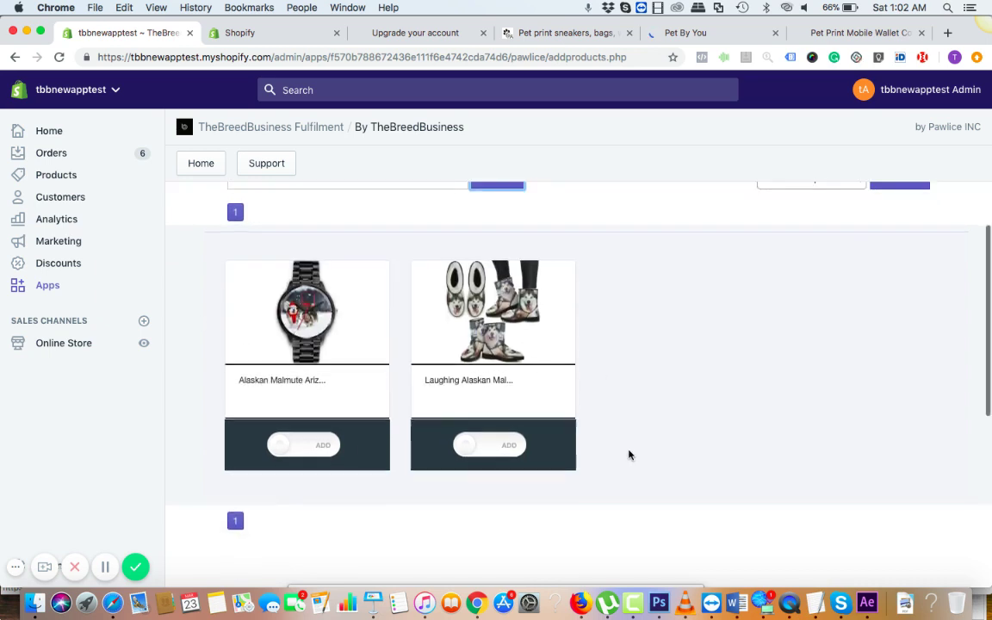
{"action": "scroll", "coordinate": [500, 517], "scroll_direction": "up", "scroll_amount": 1}
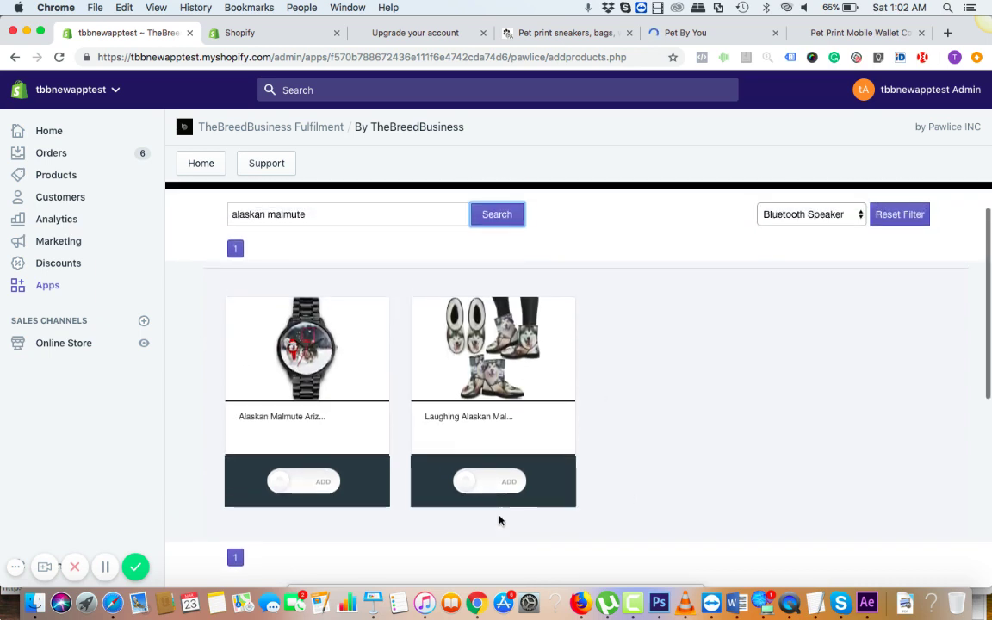
Step: Preview the Laughing Alaskan Malmute boots' full image and close the preview
{"action": "mouse_move", "coordinate": [496, 344]}
{"action": "left_click", "coordinate": [496, 404]}
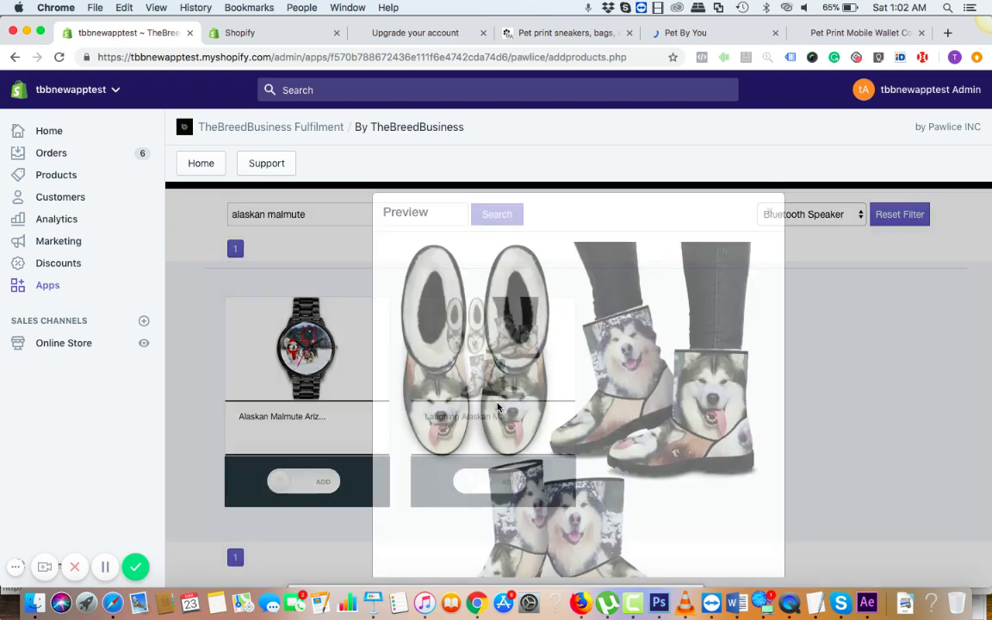
{"action": "left_click", "coordinate": [769, 211]}
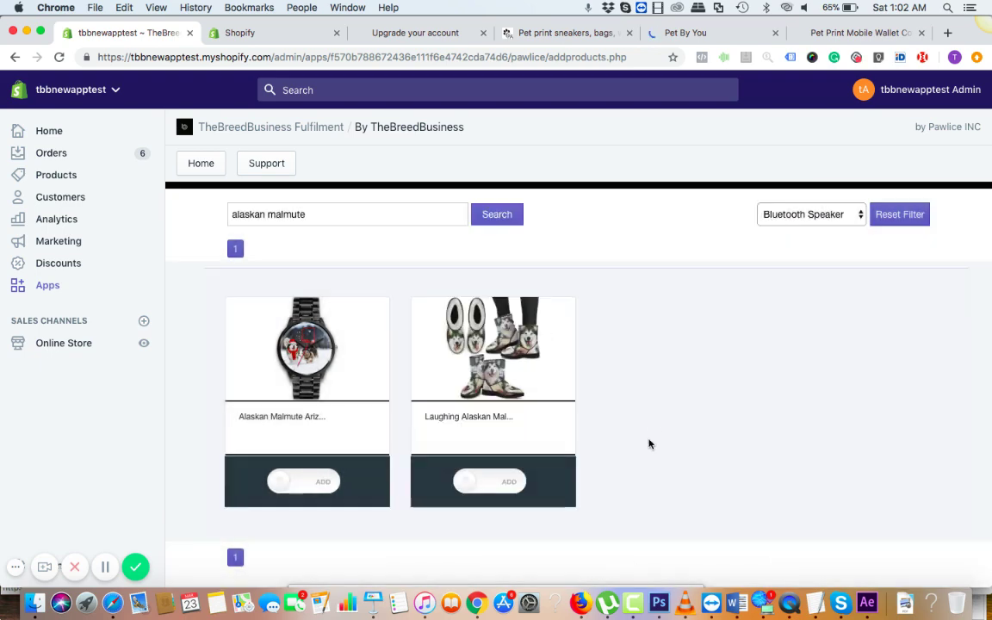
Step: Review the Laughing Alaskan Malmute boots' editable product details without changing them, and add the boots to the store
{"action": "scroll", "coordinate": [650, 444], "scroll_direction": "down", "scroll_amount": 1}
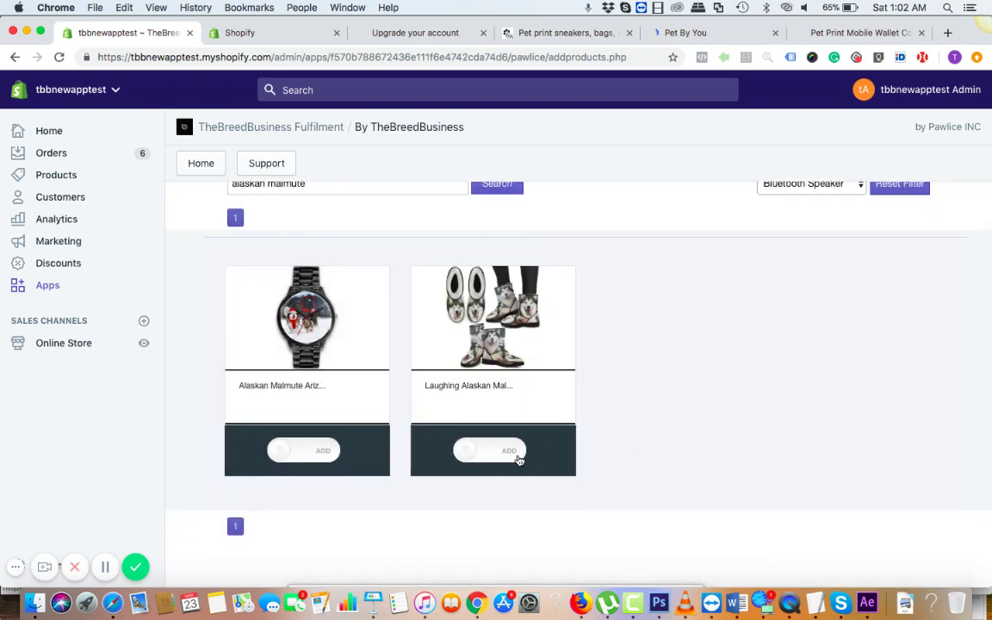
{"action": "scroll", "coordinate": [520, 459], "scroll_direction": "up", "scroll_amount": 2}
{"action": "mouse_move", "coordinate": [516, 448]}
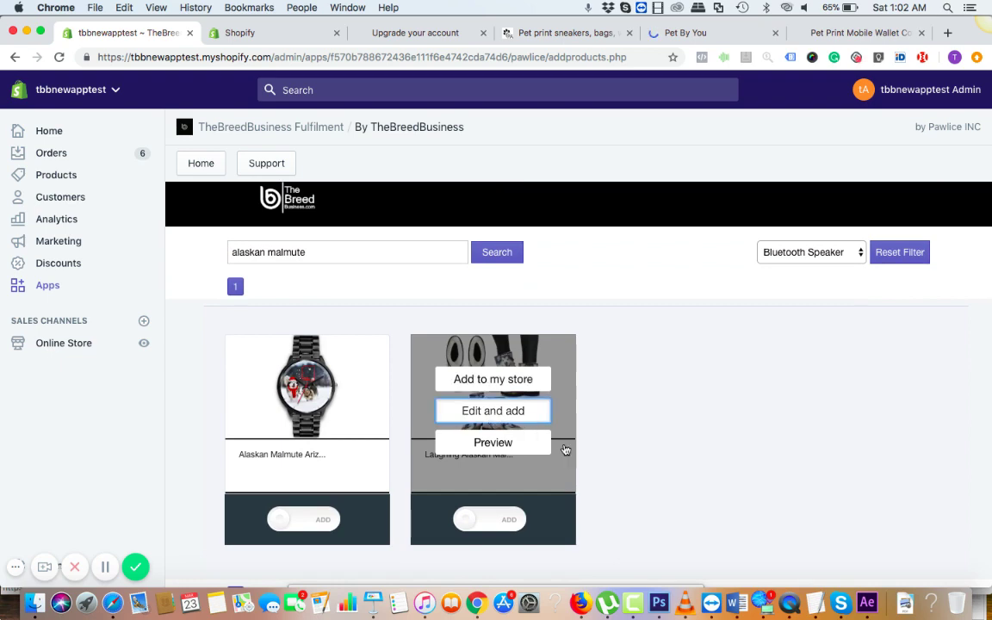
{"action": "left_click", "coordinate": [527, 413]}
{"action": "scroll", "coordinate": [586, 456], "scroll_direction": "down", "scroll_amount": 5}
{"action": "scroll", "coordinate": [632, 431], "scroll_direction": "up", "scroll_amount": 5}
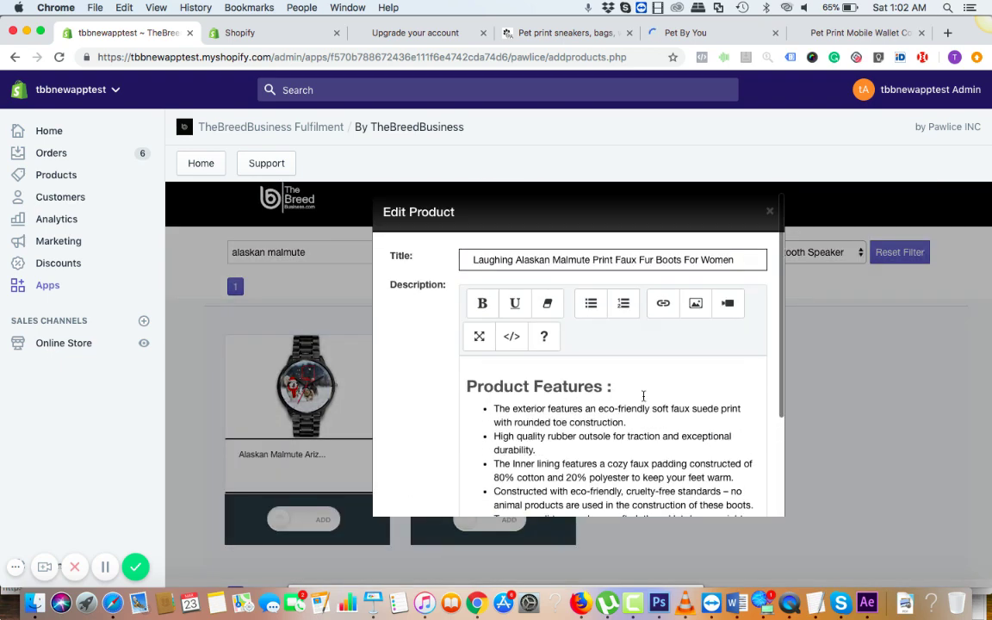
{"action": "left_click", "coordinate": [770, 212]}
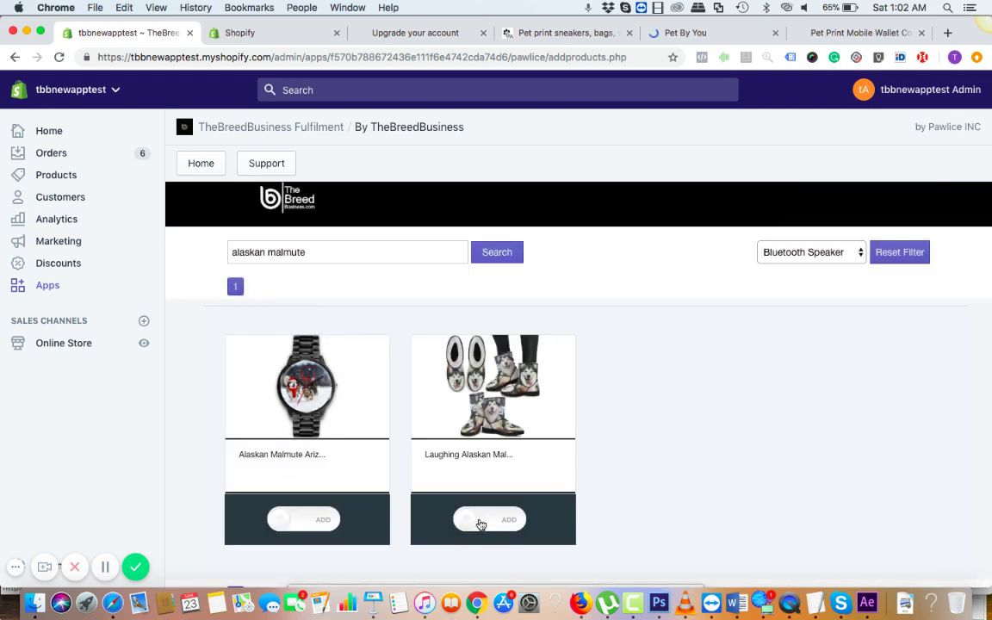
{"action": "left_click", "coordinate": [508, 521]}
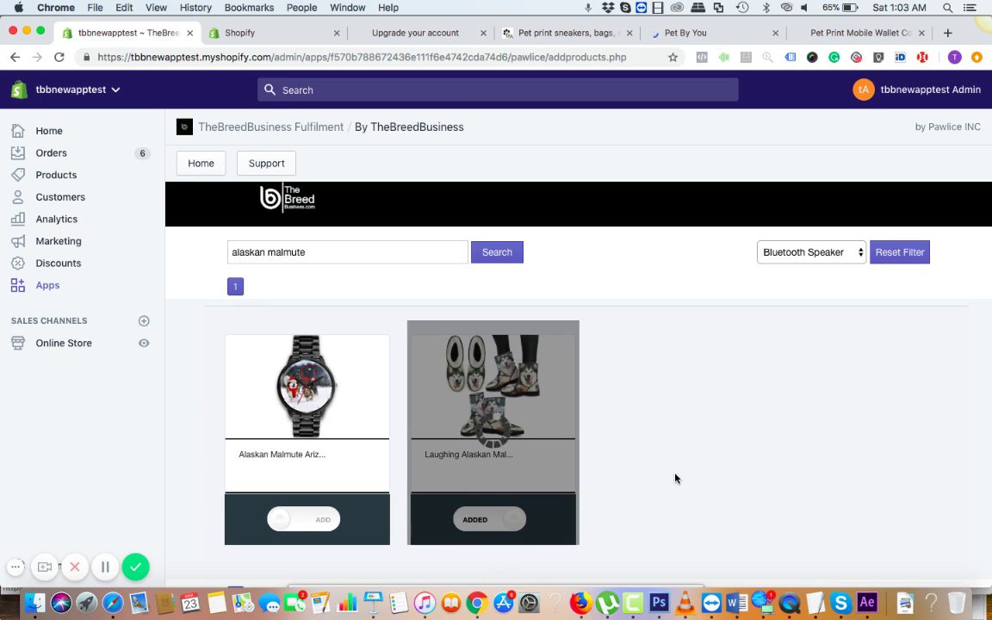
Step: Filter the catalogue by the 360 White Mug product type and look over the available mug designs
{"action": "left_click", "coordinate": [844, 259]}
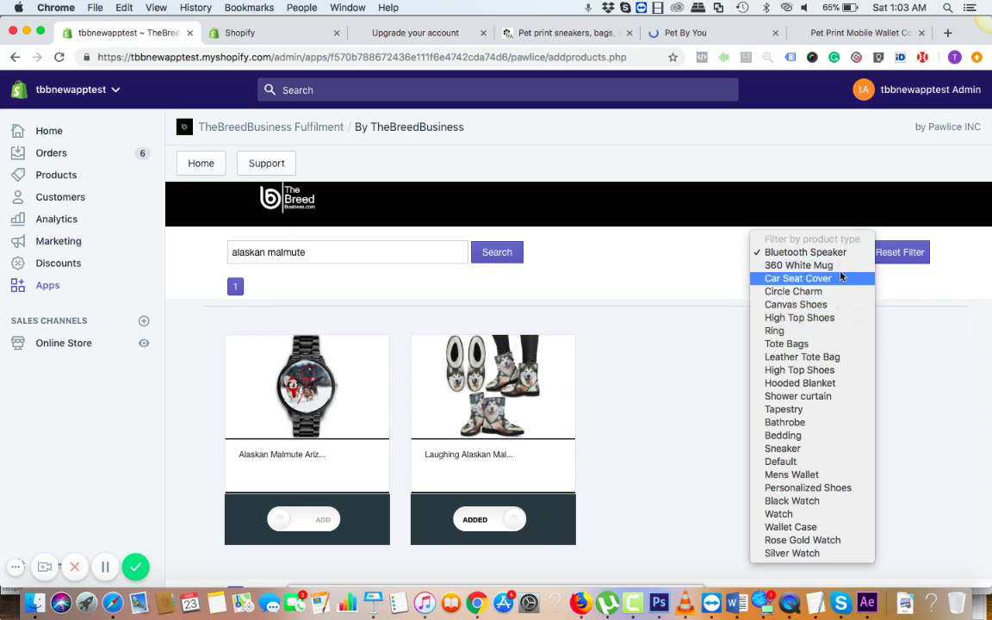
{"action": "left_click", "coordinate": [839, 265]}
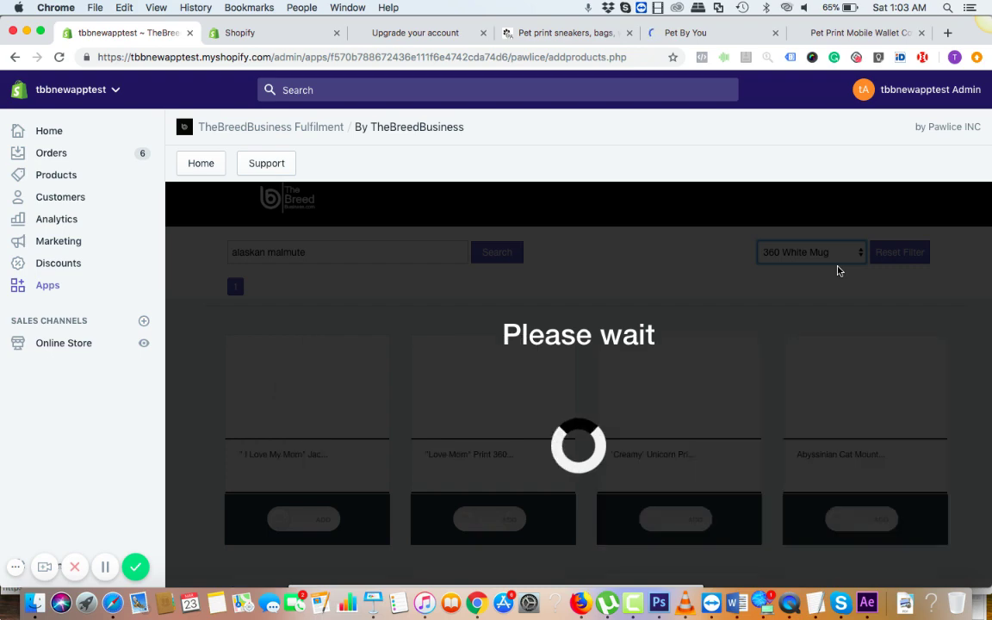
{"action": "scroll", "coordinate": [837, 271], "scroll_direction": "down", "scroll_amount": 5}
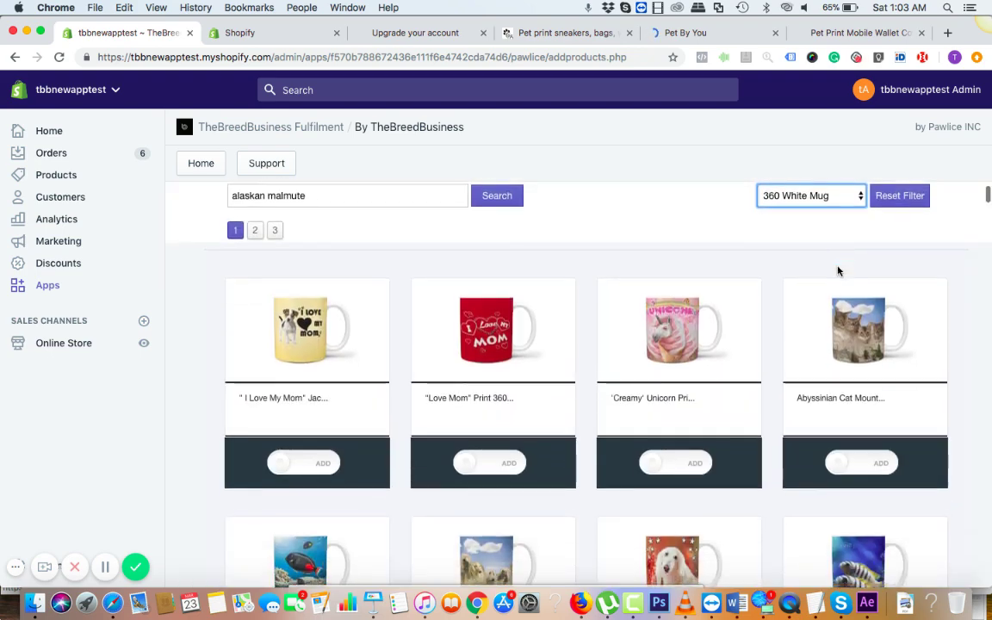
{"action": "scroll", "coordinate": [837, 270], "scroll_direction": "down", "scroll_amount": 7}
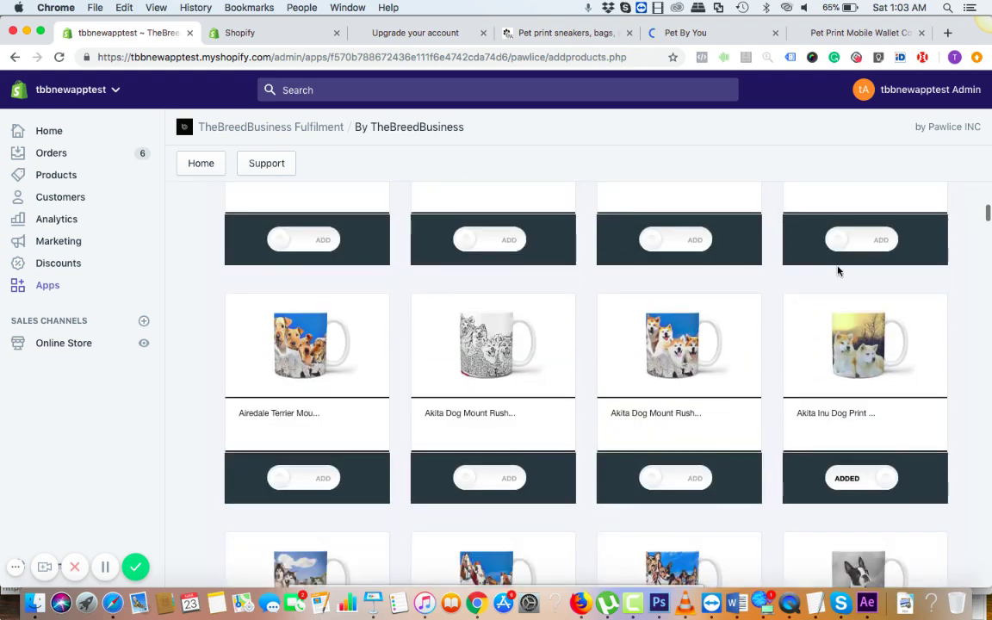
{"action": "scroll", "coordinate": [839, 270], "scroll_direction": "down", "scroll_amount": 6}
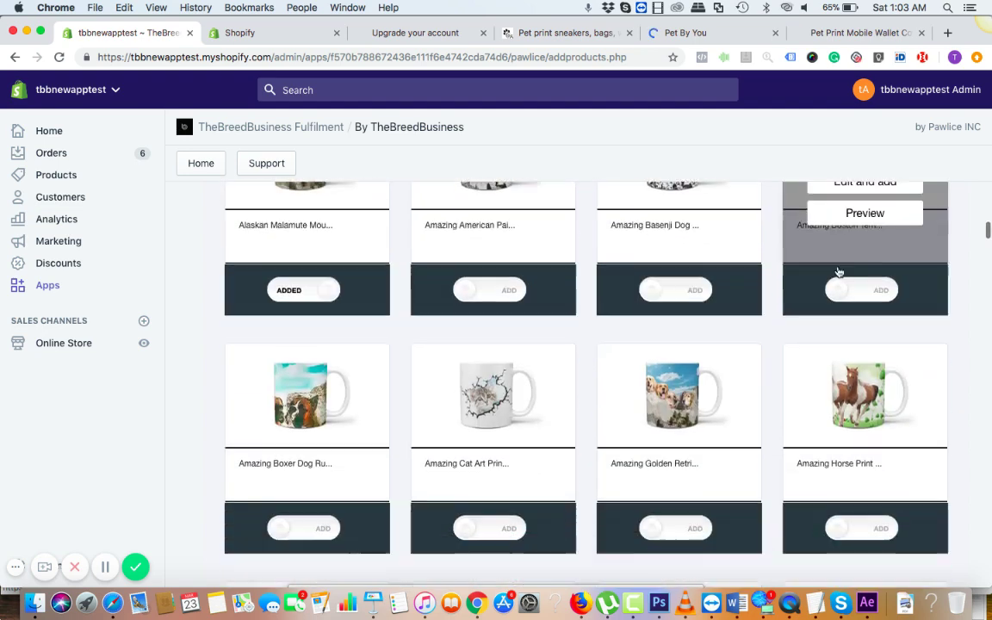
{"action": "scroll", "coordinate": [839, 270], "scroll_direction": "down", "scroll_amount": 2}
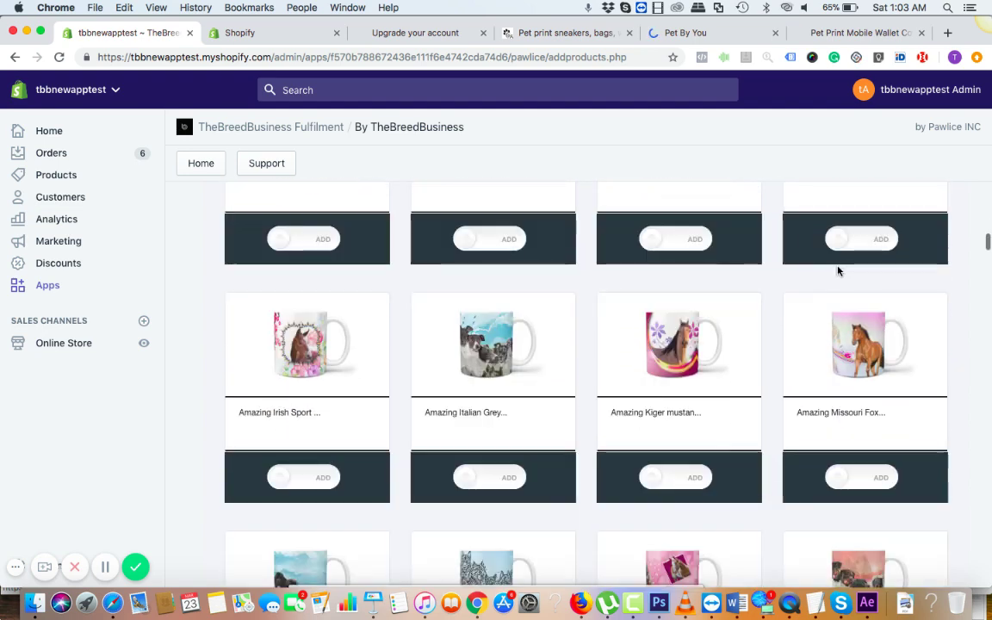
{"action": "scroll", "coordinate": [582, 372], "scroll_direction": "down", "scroll_amount": 5}
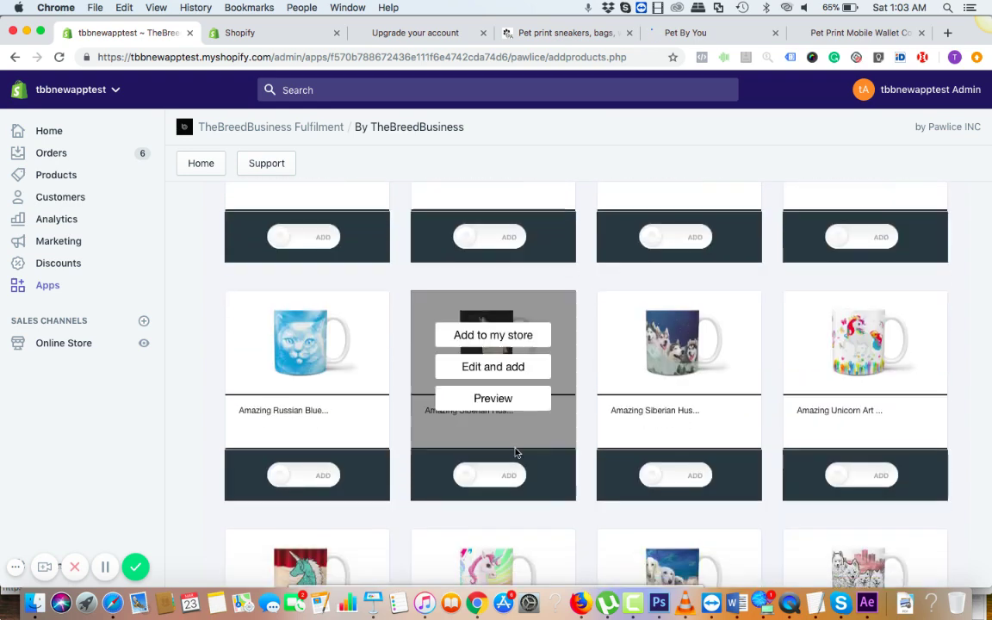
{"action": "mouse_move", "coordinate": [496, 334]}
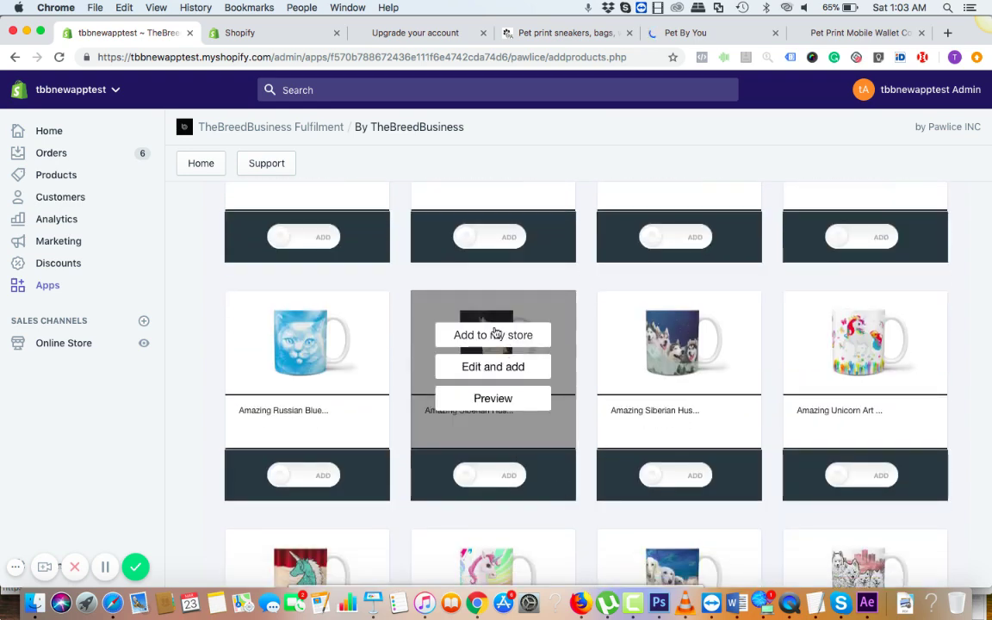
{"action": "scroll", "coordinate": [581, 456], "scroll_direction": "down", "scroll_amount": 5}
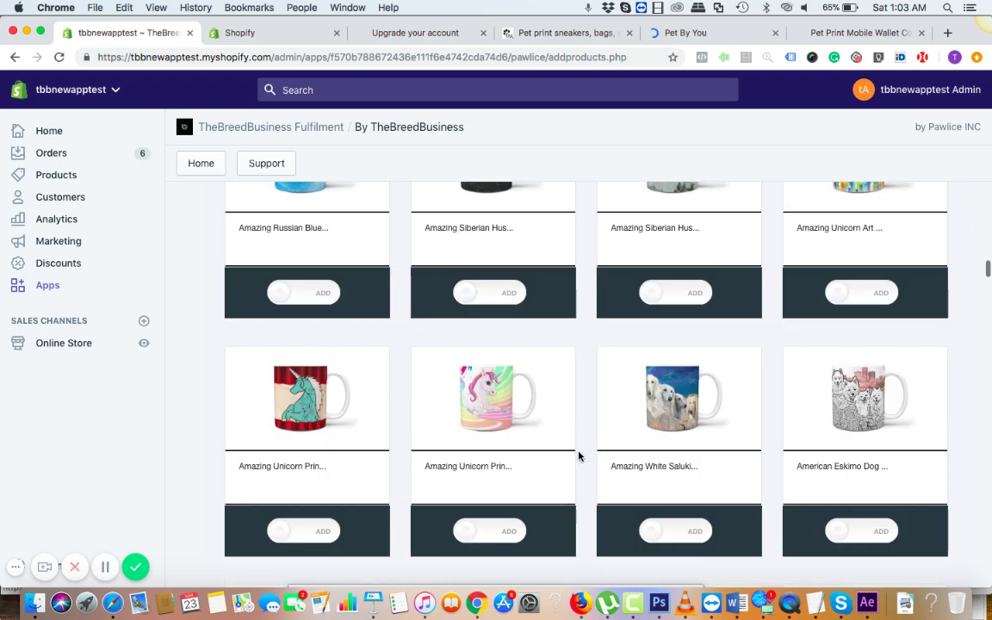
{"action": "scroll", "coordinate": [579, 456], "scroll_direction": "down", "scroll_amount": 10}
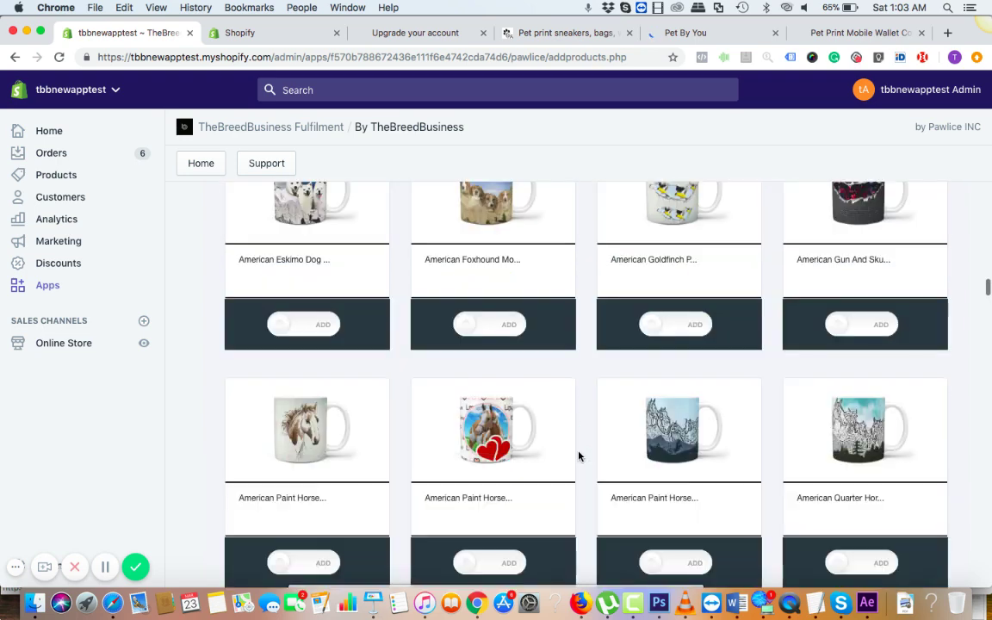
{"action": "scroll", "coordinate": [579, 457], "scroll_direction": "down", "scroll_amount": 5}
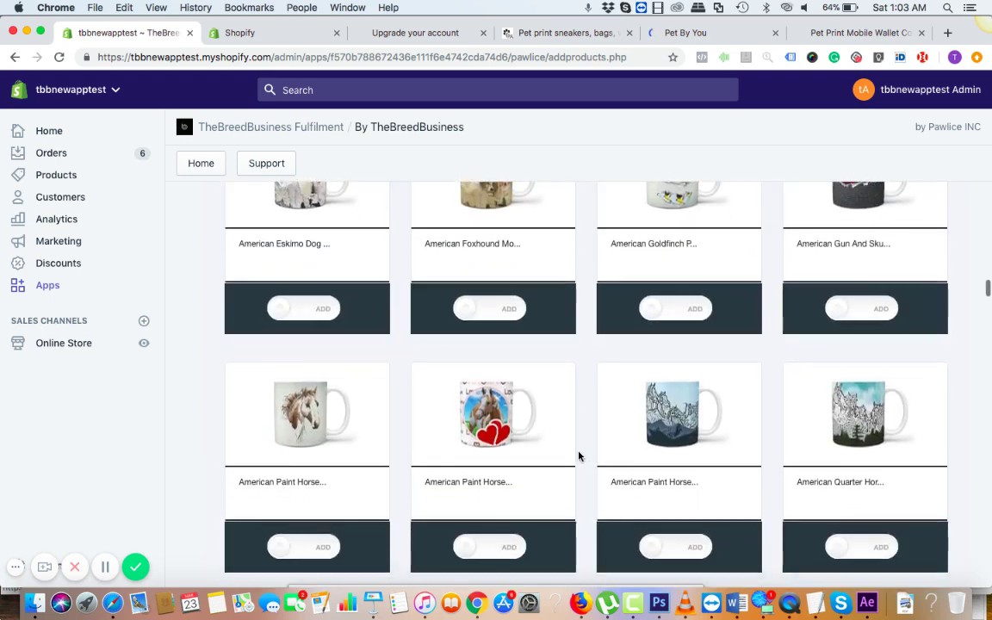
{"action": "scroll", "coordinate": [578, 456], "scroll_direction": "down", "scroll_amount": 5}
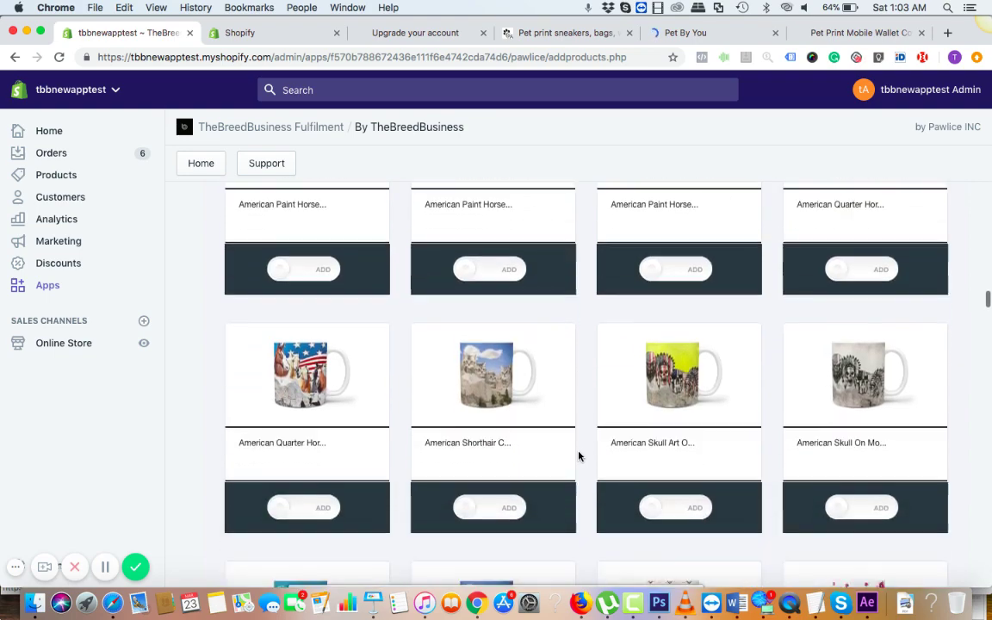
{"action": "scroll", "coordinate": [579, 456], "scroll_direction": "down", "scroll_amount": 5}
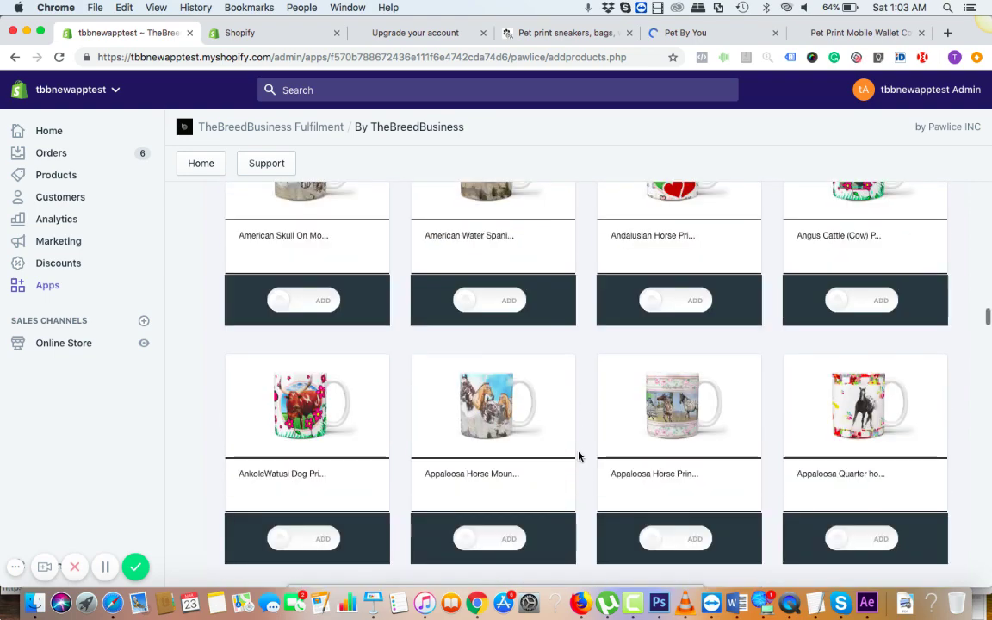
Step: Check which mugs are already in the store and add the blue-sky "Akita Dog Mount Rush..." mug
{"action": "scroll", "coordinate": [579, 456], "scroll_direction": "up", "scroll_amount": 10}
{"action": "scroll", "coordinate": [579, 456], "scroll_direction": "up", "scroll_amount": 15}
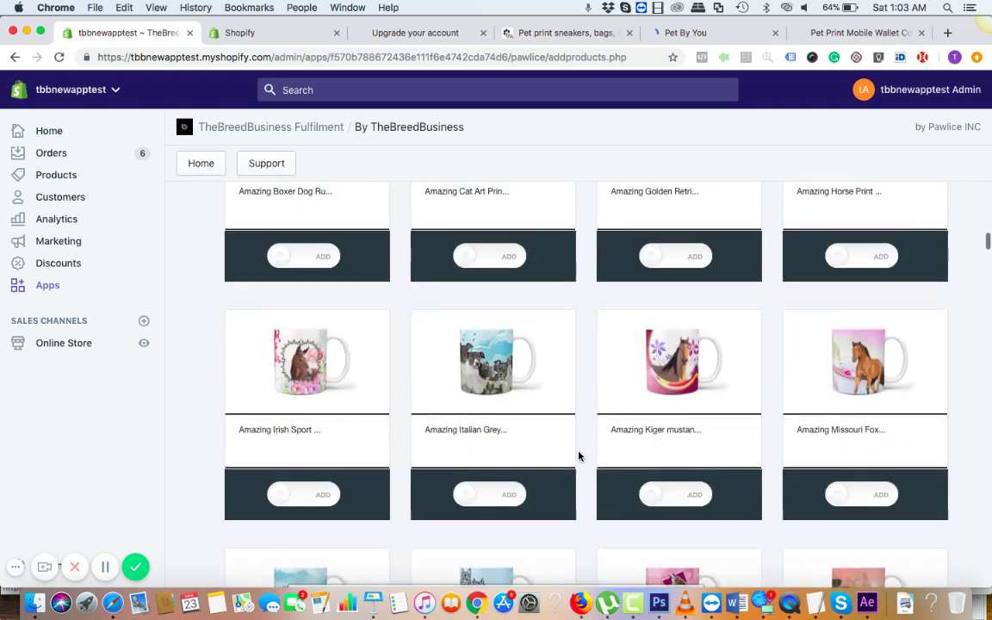
{"action": "scroll", "coordinate": [579, 457], "scroll_direction": "up", "scroll_amount": 8}
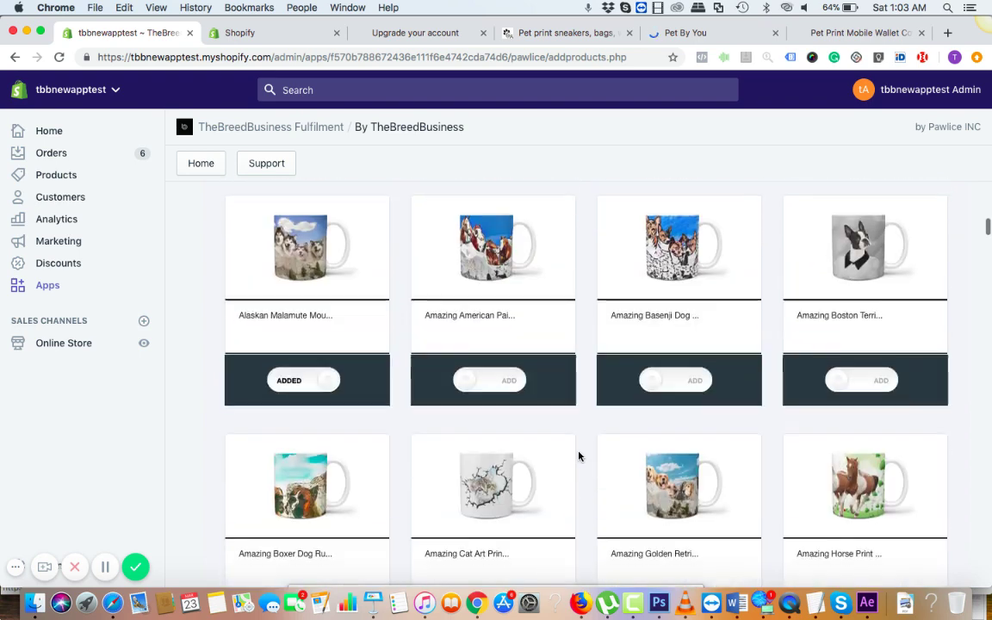
{"action": "scroll", "coordinate": [578, 456], "scroll_direction": "up", "scroll_amount": 3}
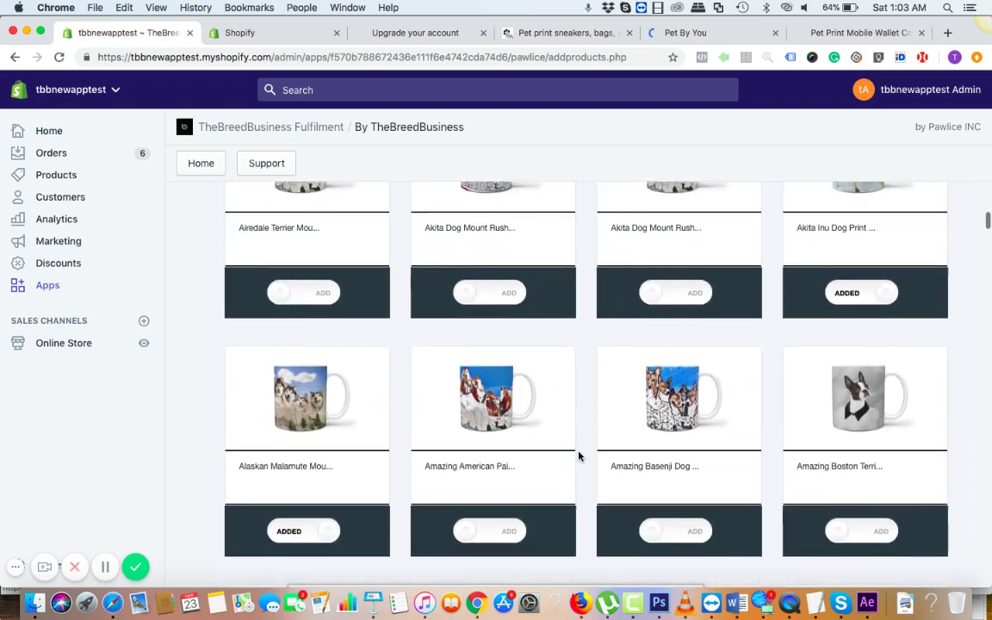
{"action": "mouse_move", "coordinate": [330, 385]}
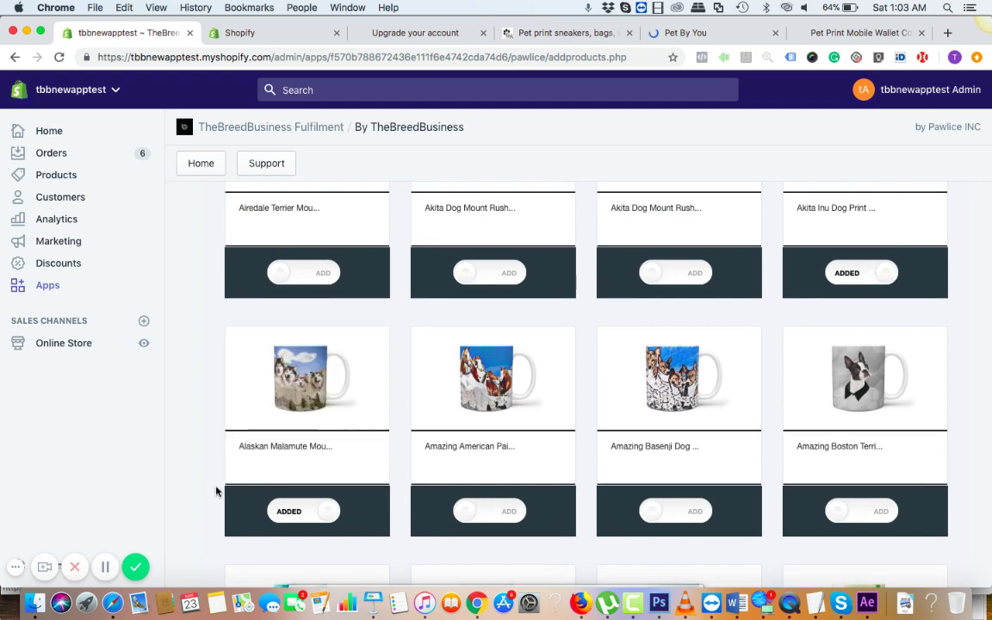
{"action": "mouse_move", "coordinate": [239, 444]}
{"action": "scroll", "coordinate": [353, 513], "scroll_direction": "up", "scroll_amount": 2}
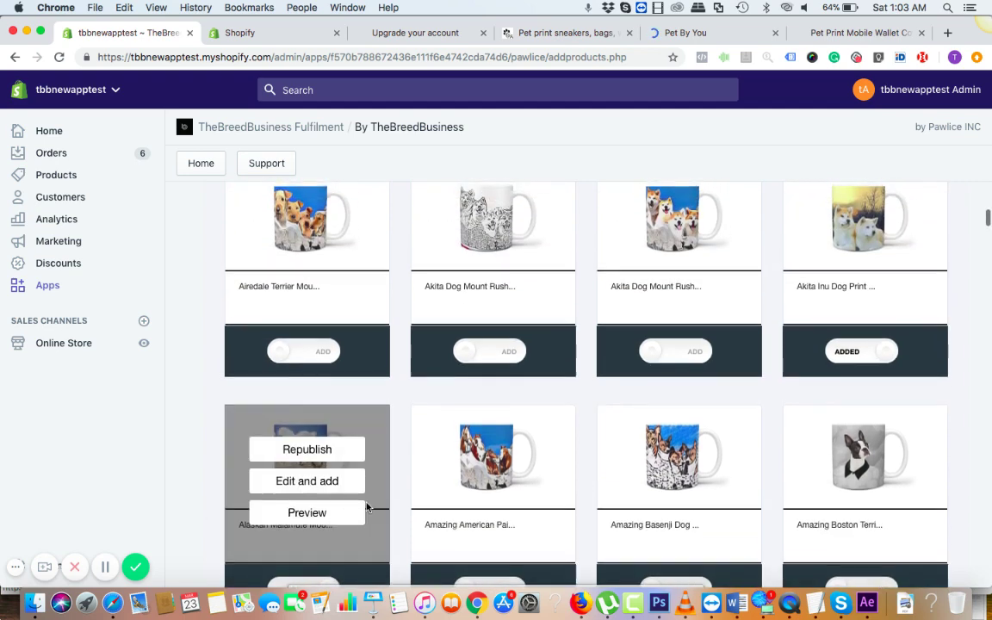
{"action": "scroll", "coordinate": [657, 310], "scroll_direction": "up", "scroll_amount": 1}
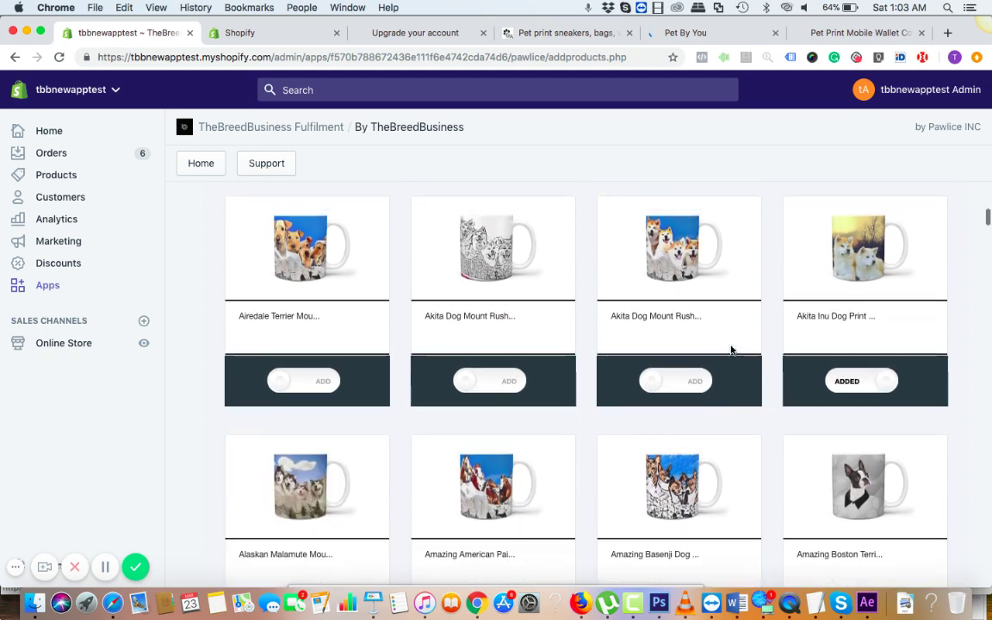
{"action": "mouse_move", "coordinate": [676, 234]}
{"action": "left_click", "coordinate": [696, 381]}
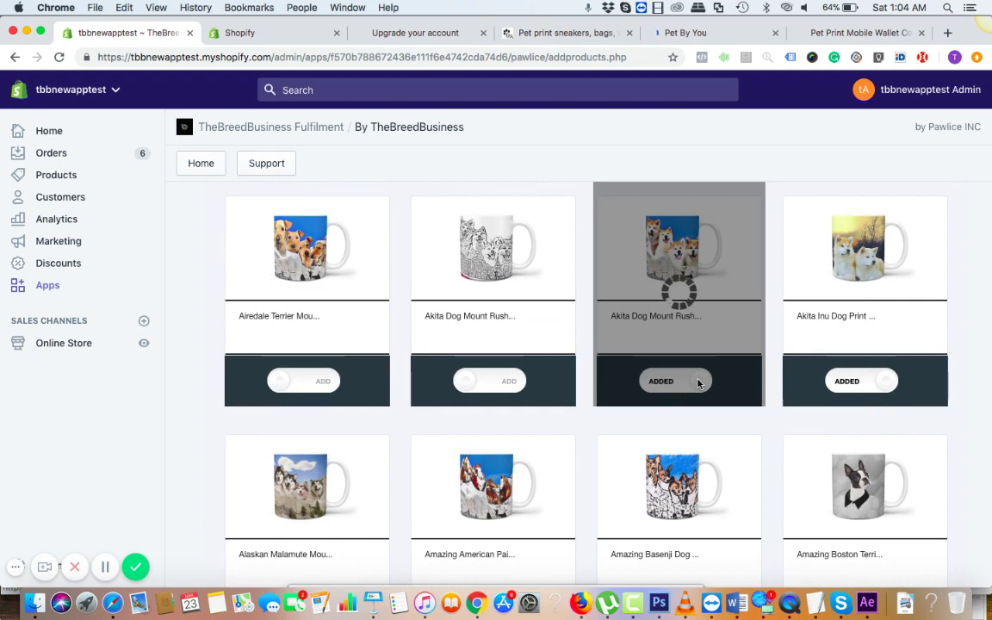
Step: Filter the catalogue by the Ring product type and examine the ring designs and which are already added
{"action": "mouse_move", "coordinate": [884, 235]}
{"action": "scroll", "coordinate": [904, 214], "scroll_direction": "up", "scroll_amount": 10}
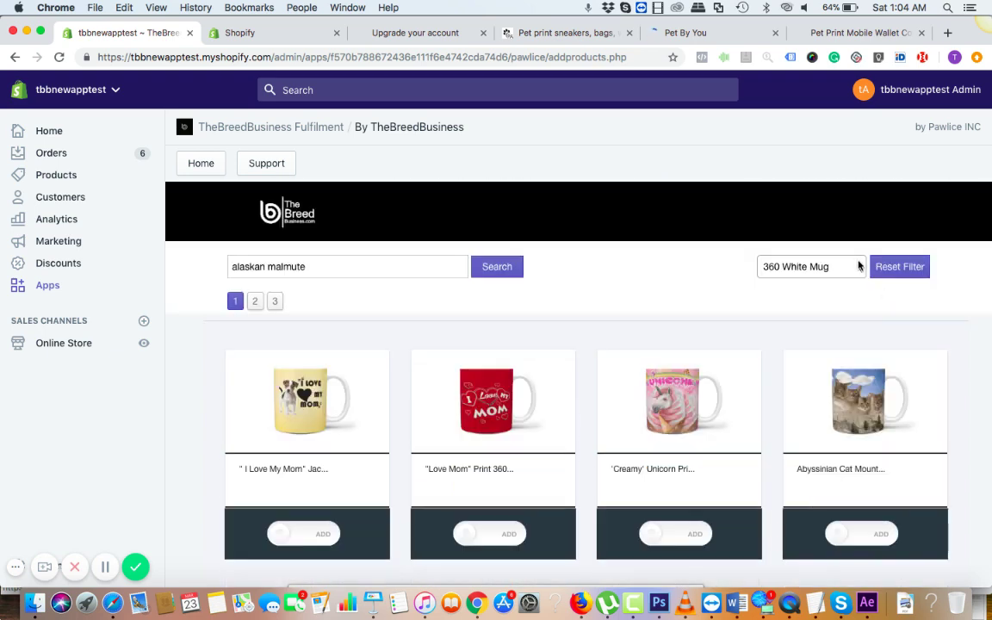
{"action": "left_click", "coordinate": [858, 266]}
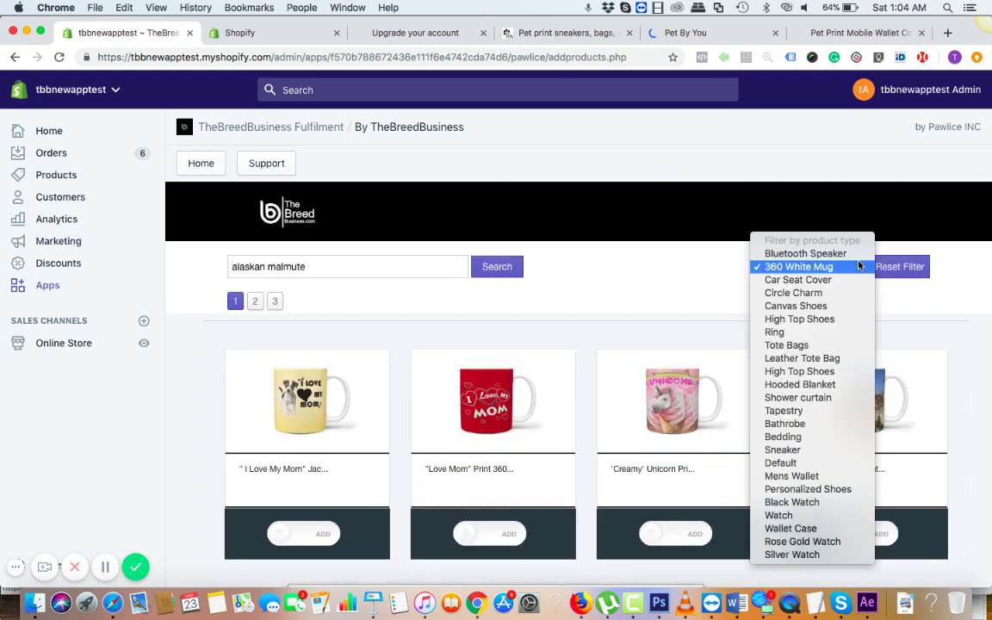
{"action": "left_click", "coordinate": [835, 331]}
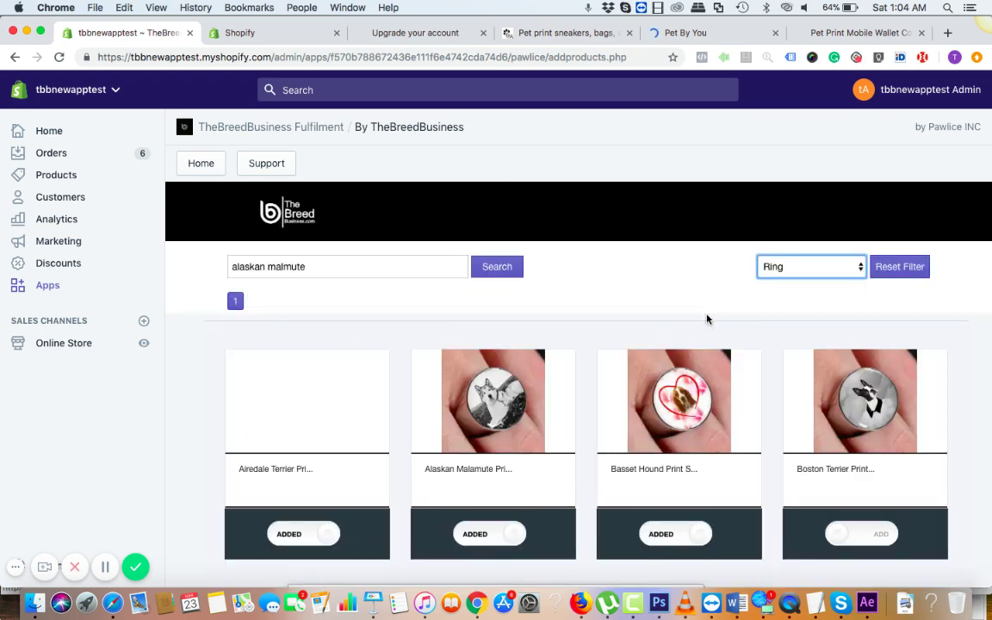
{"action": "scroll", "coordinate": [707, 319], "scroll_direction": "down", "scroll_amount": 3}
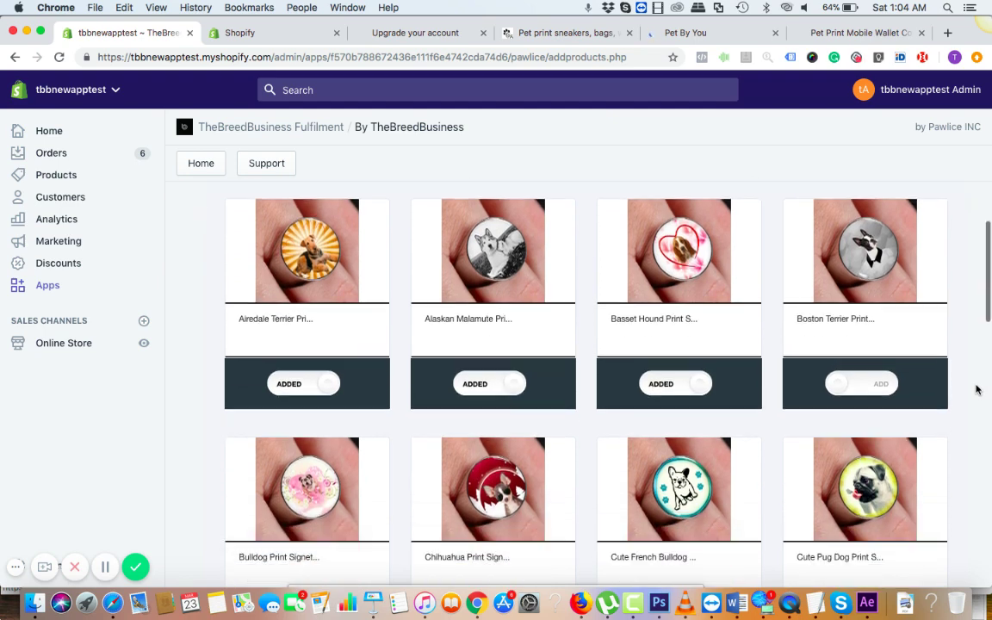
{"action": "scroll", "coordinate": [976, 391], "scroll_direction": "down", "scroll_amount": 1}
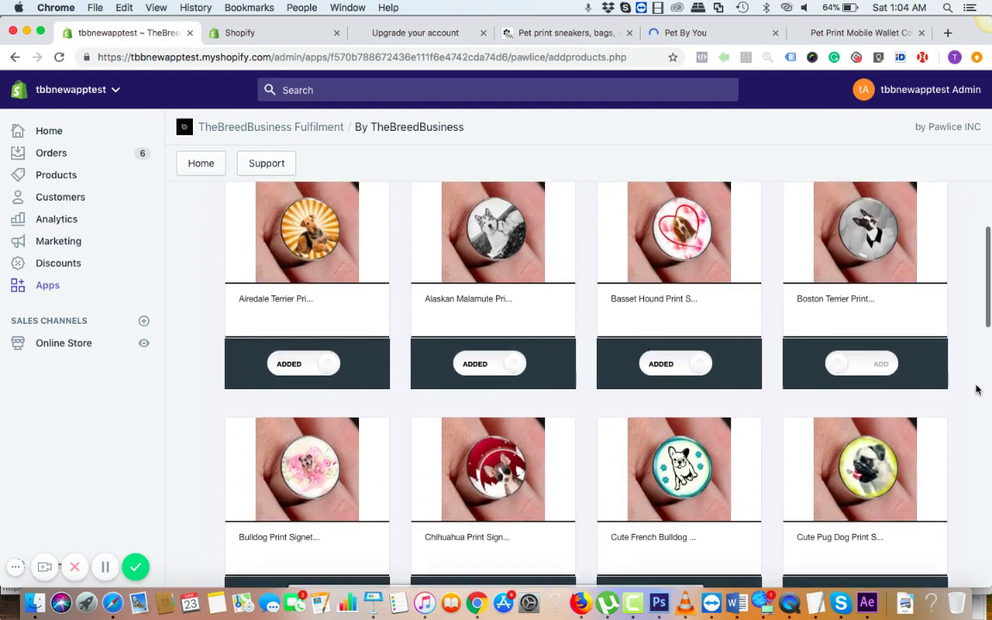
{"action": "scroll", "coordinate": [977, 390], "scroll_direction": "up", "scroll_amount": 1}
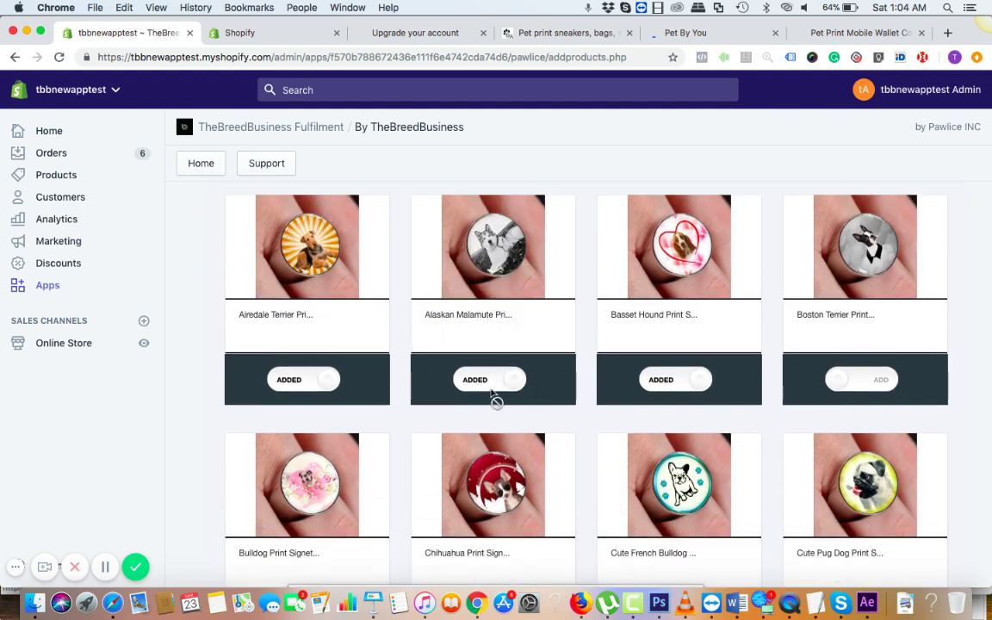
{"action": "scroll", "coordinate": [697, 397], "scroll_direction": "down", "scroll_amount": 5}
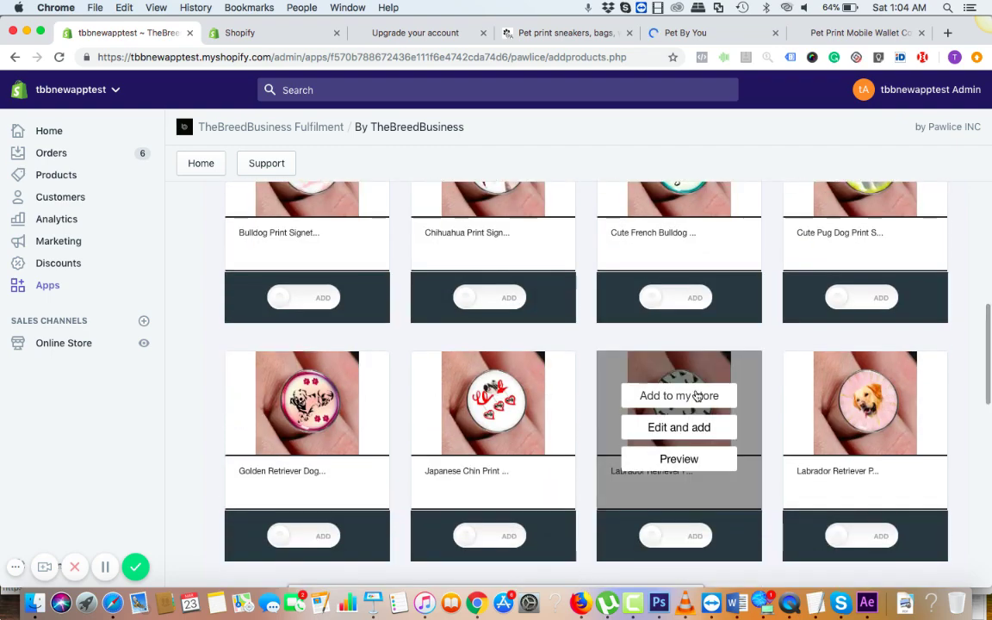
{"action": "scroll", "coordinate": [697, 396], "scroll_direction": "down", "scroll_amount": 3}
{"action": "scroll", "coordinate": [697, 396], "scroll_direction": "down", "scroll_amount": 6}
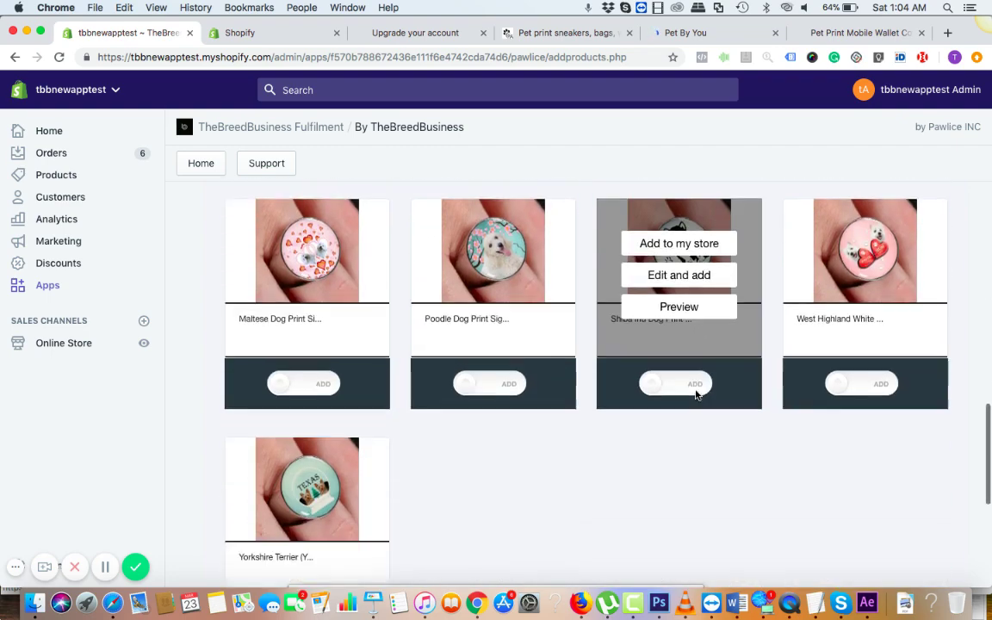
{"action": "scroll", "coordinate": [696, 395], "scroll_direction": "up", "scroll_amount": 4}
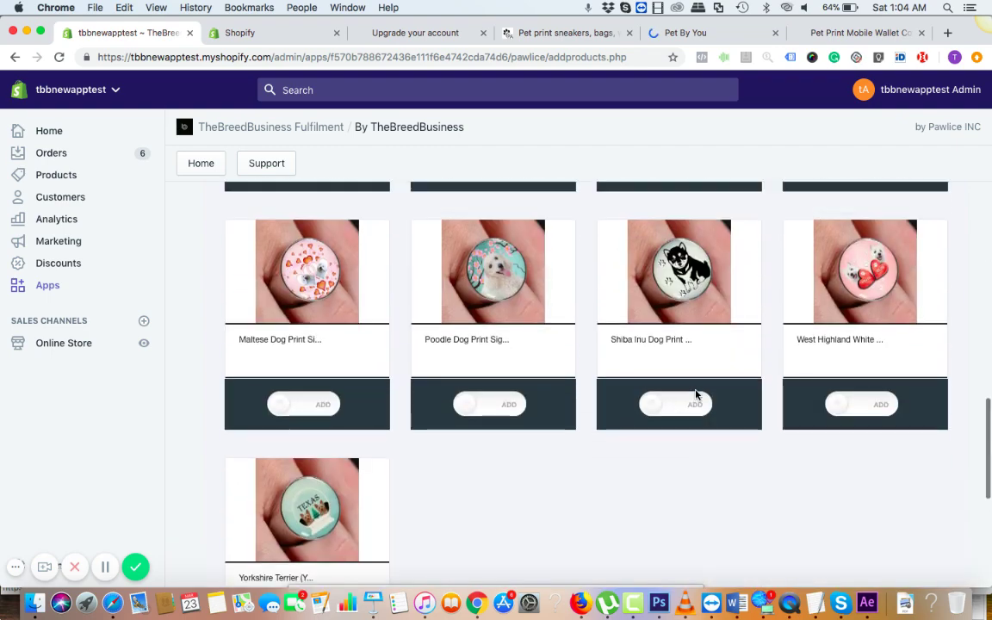
{"action": "scroll", "coordinate": [717, 476], "scroll_direction": "up", "scroll_amount": 7}
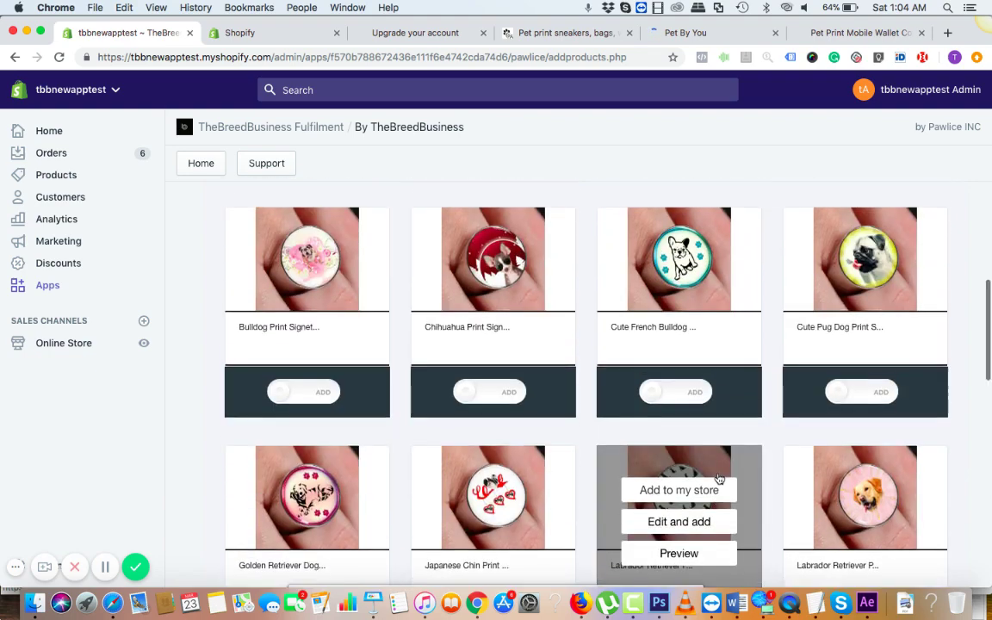
Step: Switch the product type filter to Circle Charm and look over the charm designs
{"action": "scroll", "coordinate": [719, 478], "scroll_direction": "up", "scroll_amount": 5}
{"action": "left_click", "coordinate": [853, 267]}
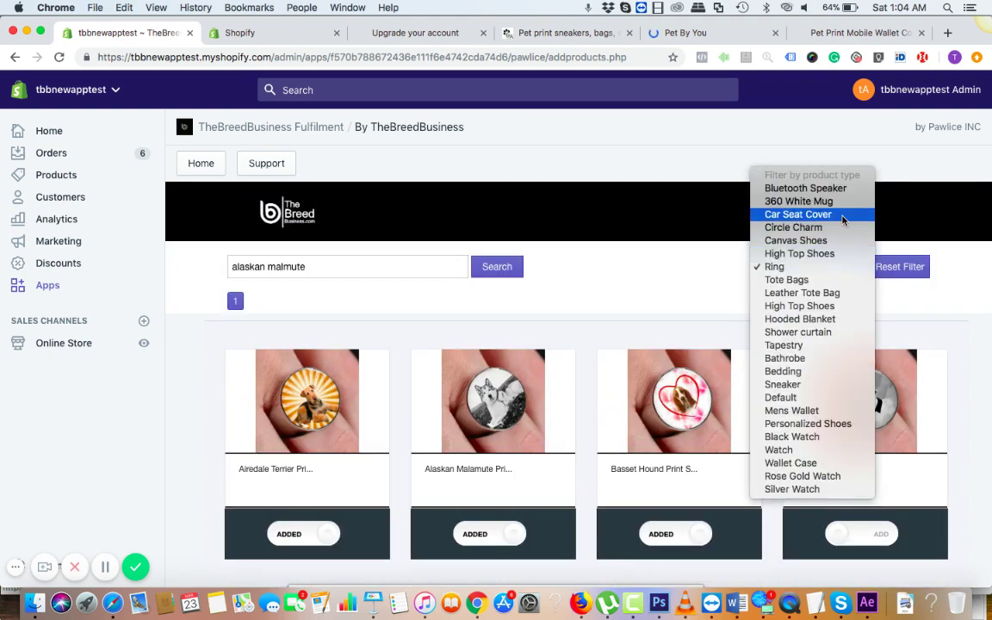
{"action": "left_click", "coordinate": [796, 227]}
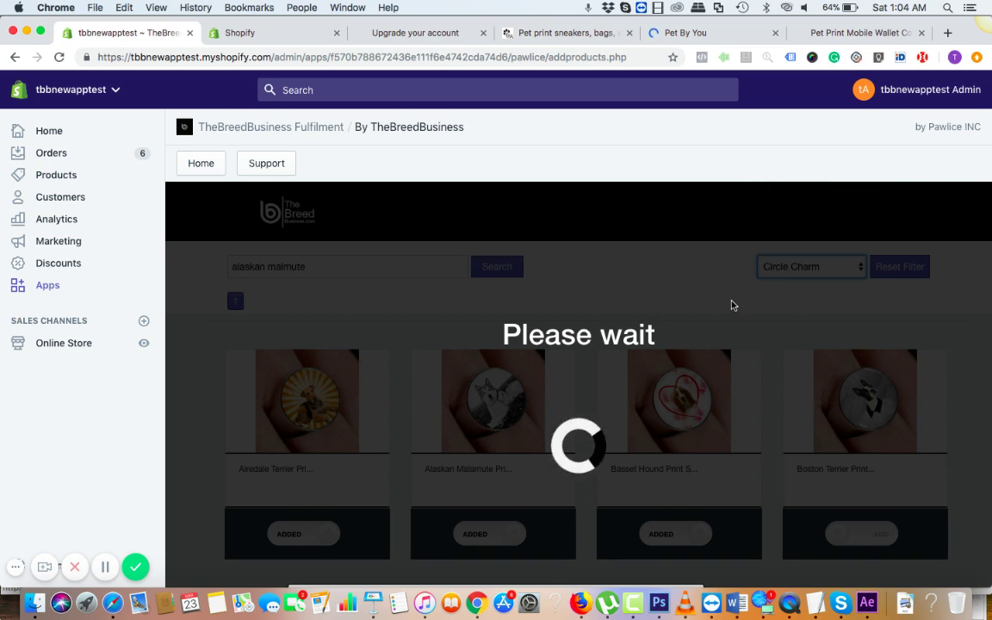
{"action": "scroll", "coordinate": [731, 305], "scroll_direction": "down", "scroll_amount": 10}
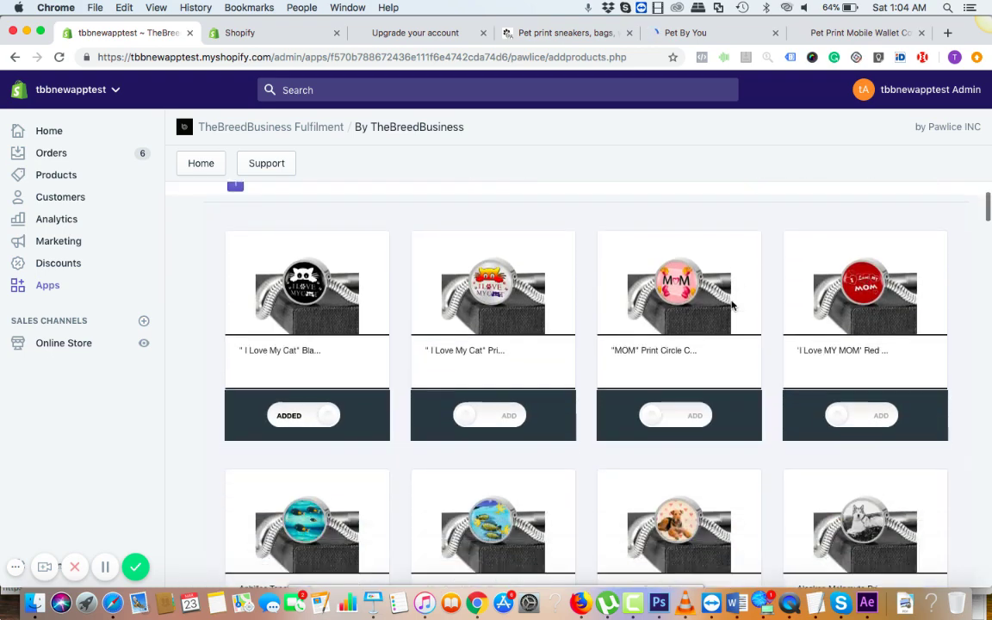
{"action": "scroll", "coordinate": [731, 305], "scroll_direction": "down", "scroll_amount": 8}
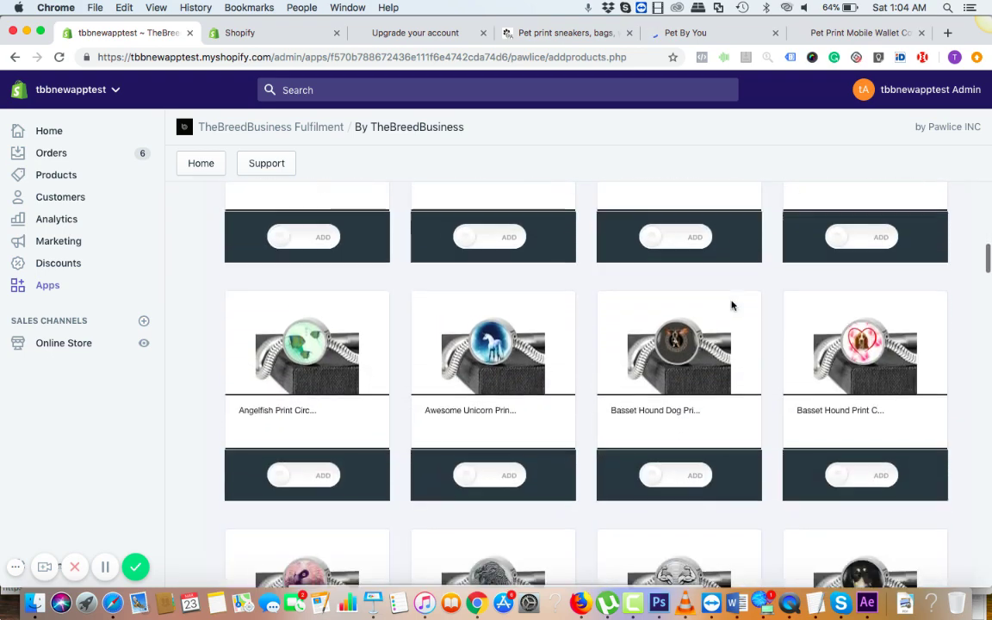
{"action": "mouse_move", "coordinate": [625, 332]}
{"action": "scroll", "coordinate": [625, 332], "scroll_direction": "up", "scroll_amount": 10}
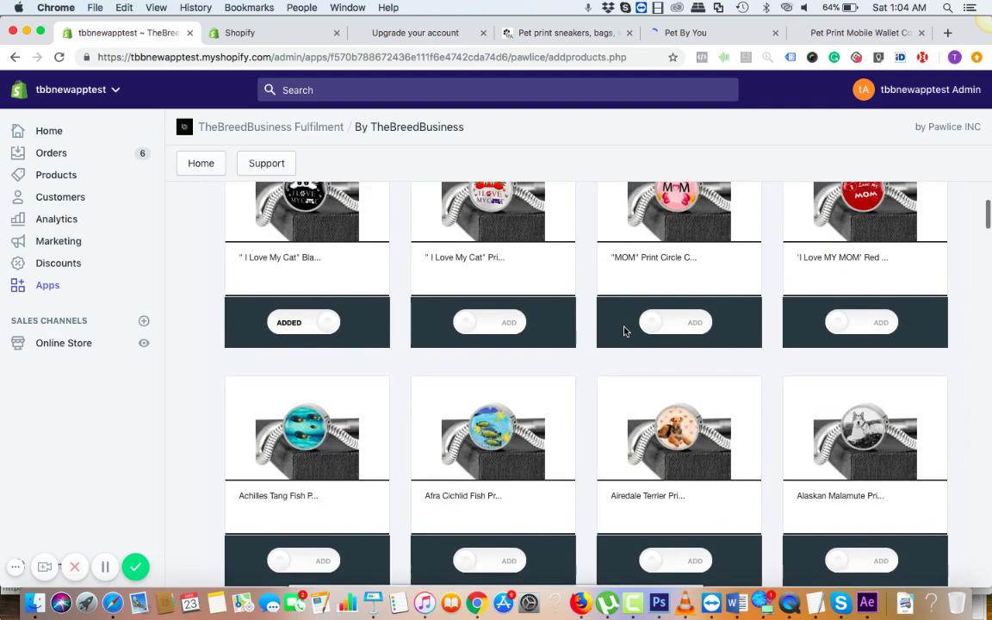
Step: Find the black-and-white "Alaskan Malamute Pri..." circle charm in the catalogue and add it to the store
{"action": "scroll", "coordinate": [625, 332], "scroll_direction": "down", "scroll_amount": 5}
{"action": "scroll", "coordinate": [625, 332], "scroll_direction": "down", "scroll_amount": 2}
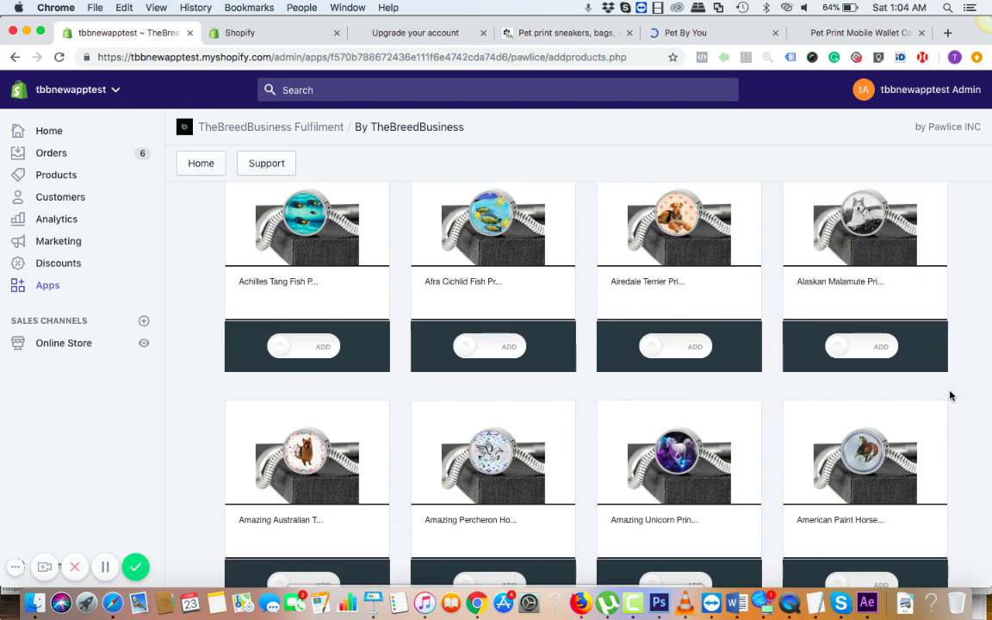
{"action": "left_click", "coordinate": [886, 349]}
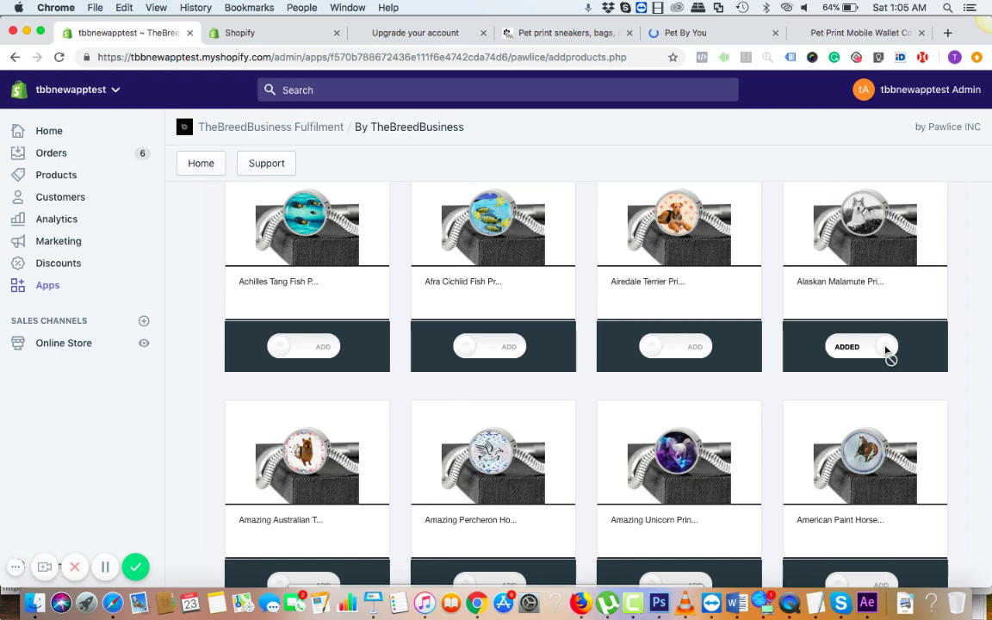
{"action": "scroll", "coordinate": [887, 349], "scroll_direction": "up", "scroll_amount": 5}
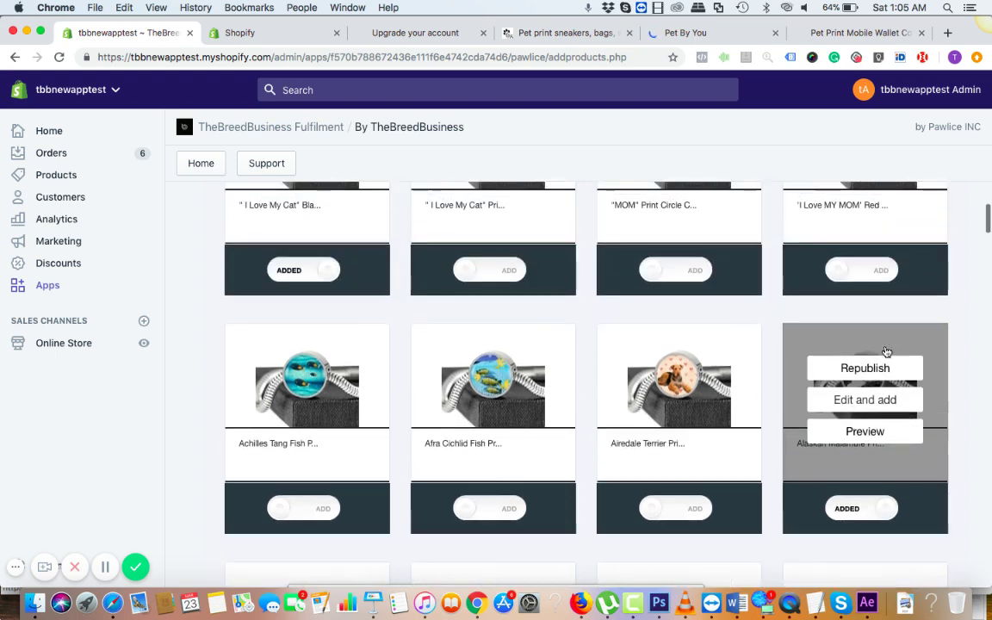
{"action": "scroll", "coordinate": [698, 293], "scroll_direction": "up", "scroll_amount": 2}
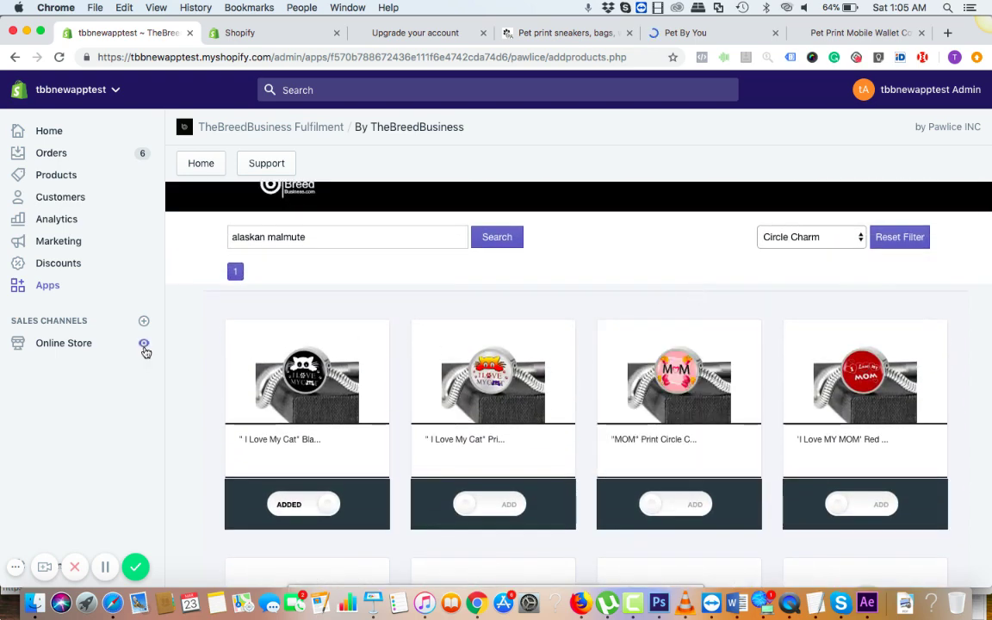
Step: View the live online store and open its catalogue of all products
{"action": "left_click", "coordinate": [144, 344]}
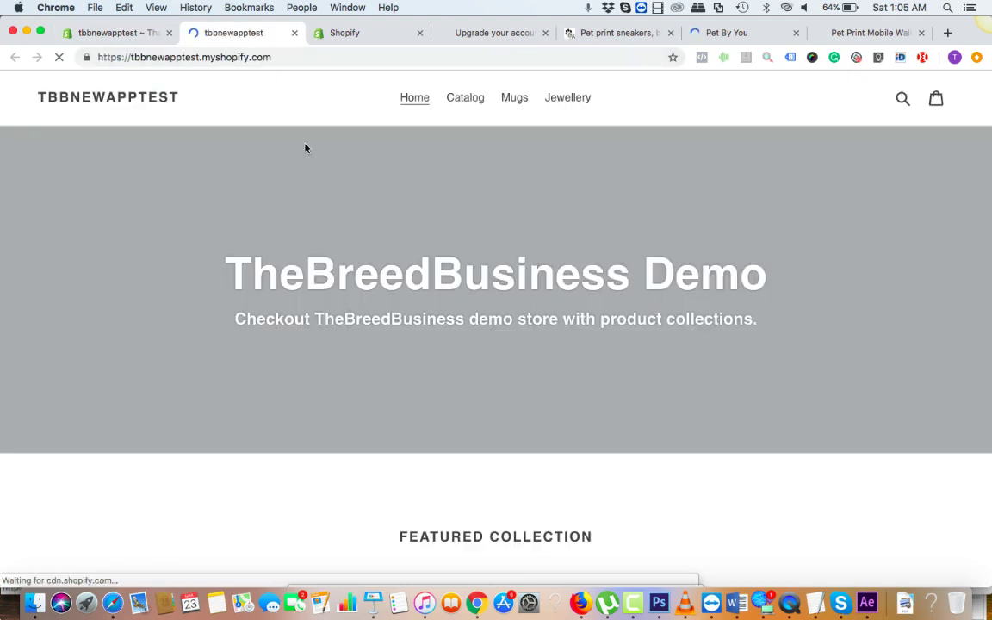
{"action": "scroll", "coordinate": [654, 261], "scroll_direction": "down", "scroll_amount": 5}
{"action": "scroll", "coordinate": [653, 260], "scroll_direction": "down", "scroll_amount": 5}
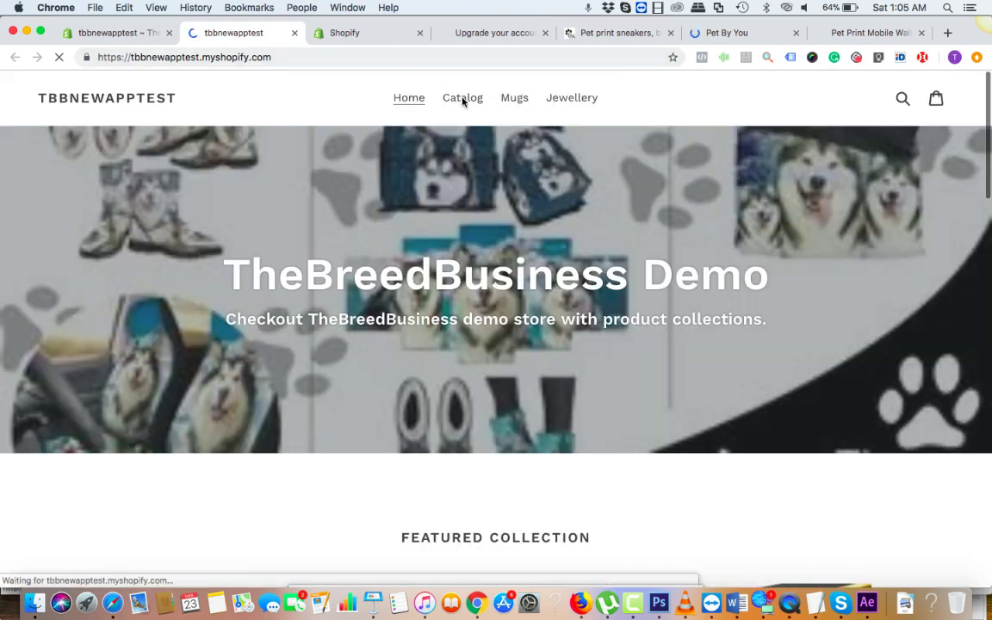
{"action": "left_click", "coordinate": [463, 99]}
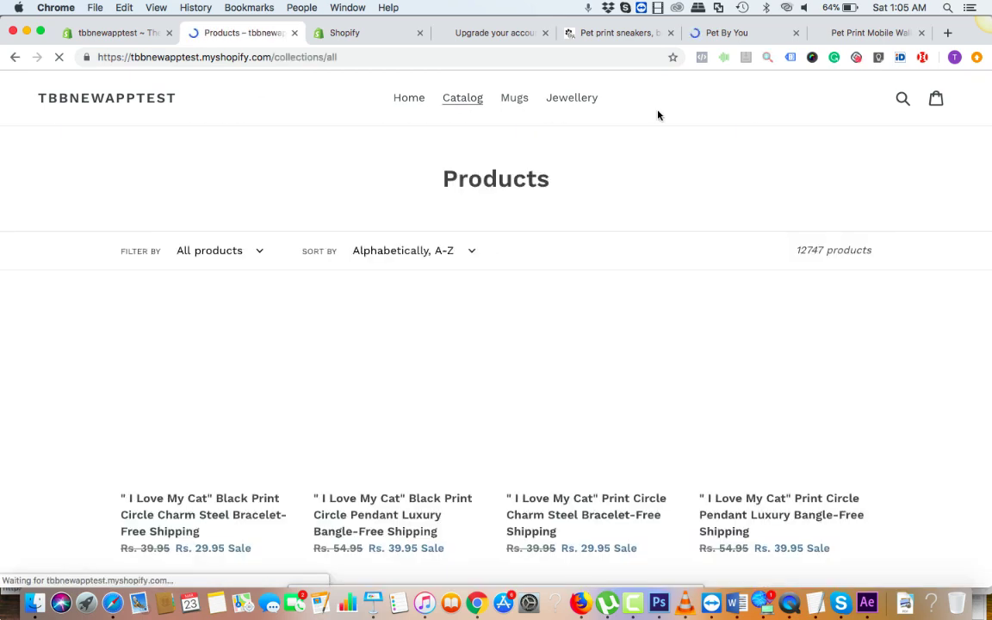
Step: Sort the storefront products by "Date, new to old" and look over the most recently added items
{"action": "left_click", "coordinate": [472, 252]}
{"action": "left_click", "coordinate": [444, 327]}
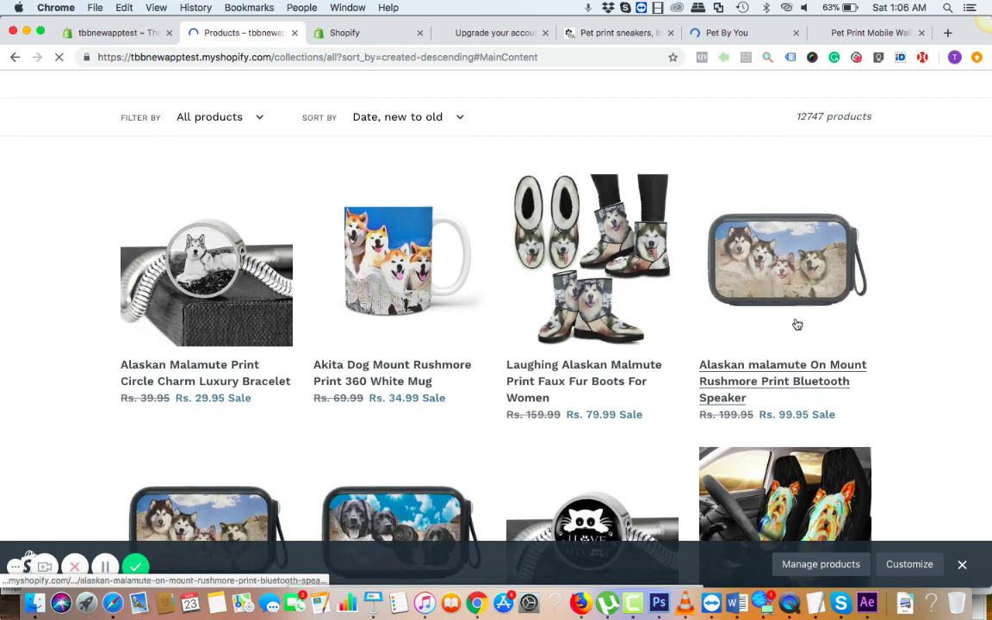
{"action": "scroll", "coordinate": [797, 327], "scroll_direction": "down", "scroll_amount": 3}
{"action": "scroll", "coordinate": [337, 347], "scroll_direction": "down", "scroll_amount": 1}
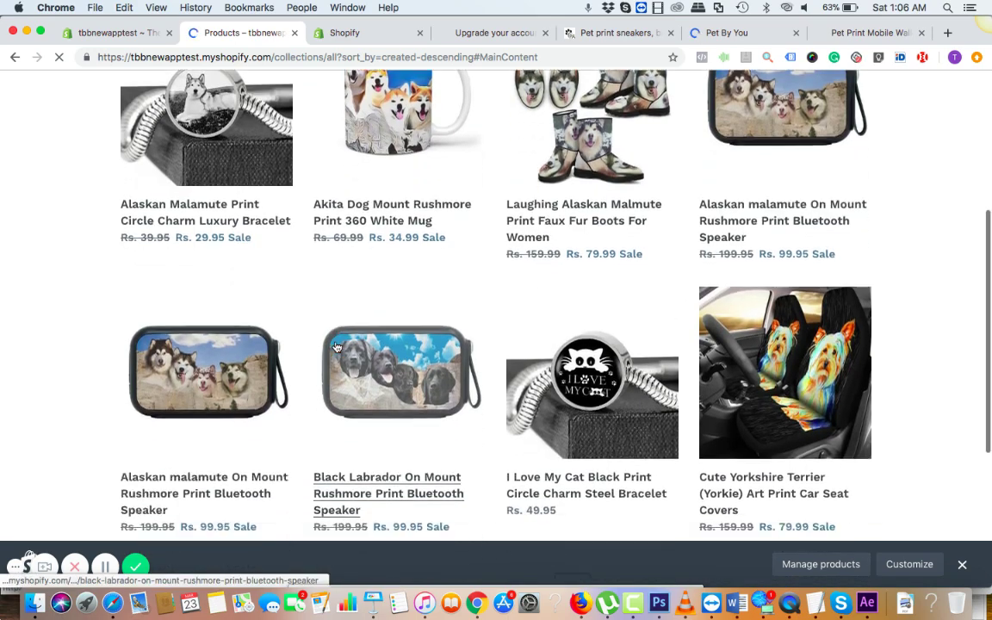
{"action": "scroll", "coordinate": [337, 347], "scroll_direction": "up", "scroll_amount": 2}
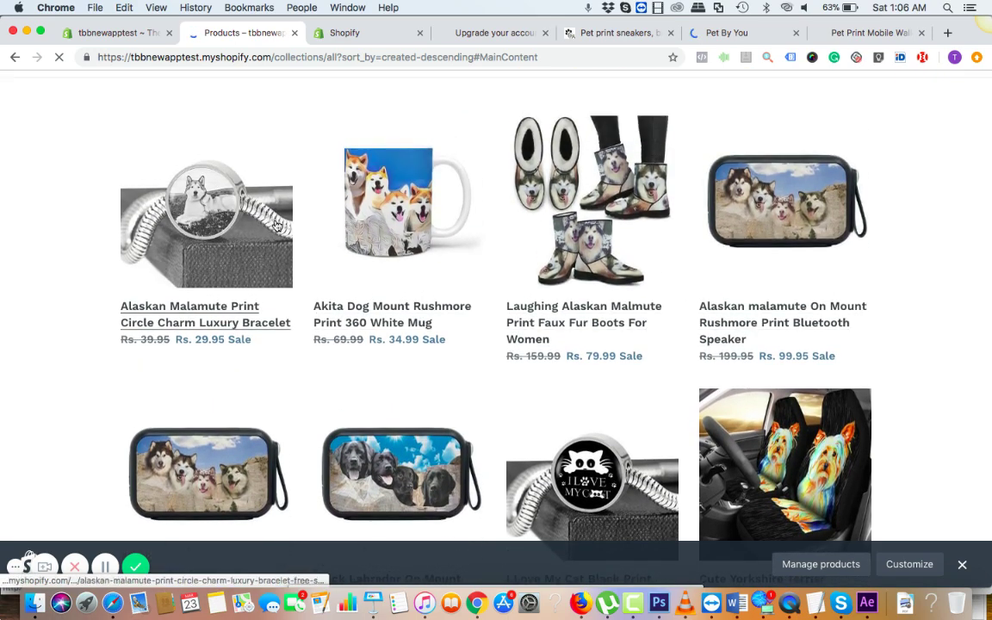
{"action": "scroll", "coordinate": [248, 371], "scroll_direction": "up", "scroll_amount": 1}
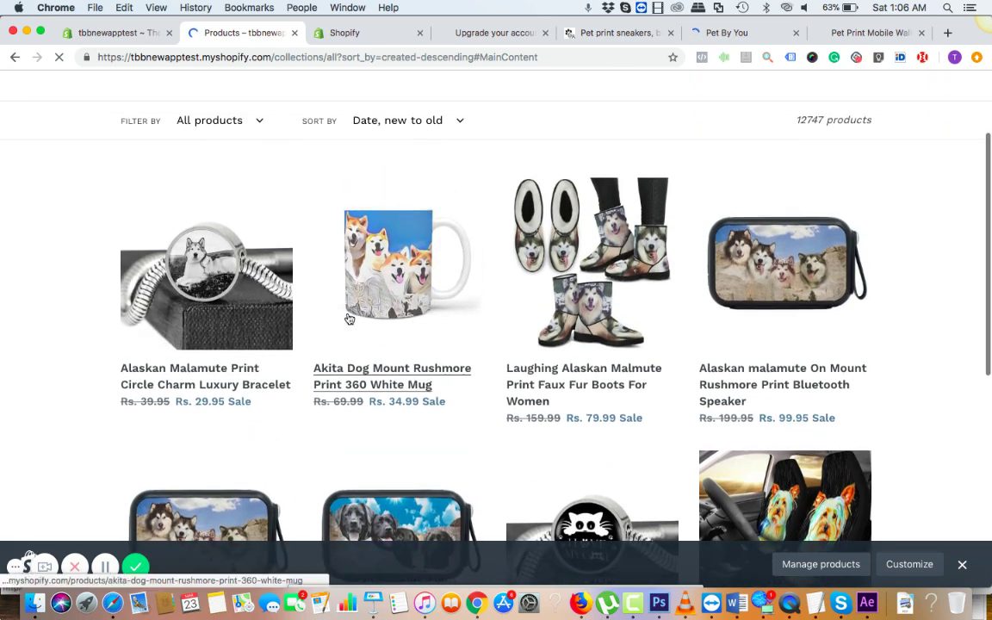
Step: Open the Alaskan Malamute Print Circle Charm Luxury Bracelet and check its available engraving options
{"action": "left_click", "coordinate": [255, 293]}
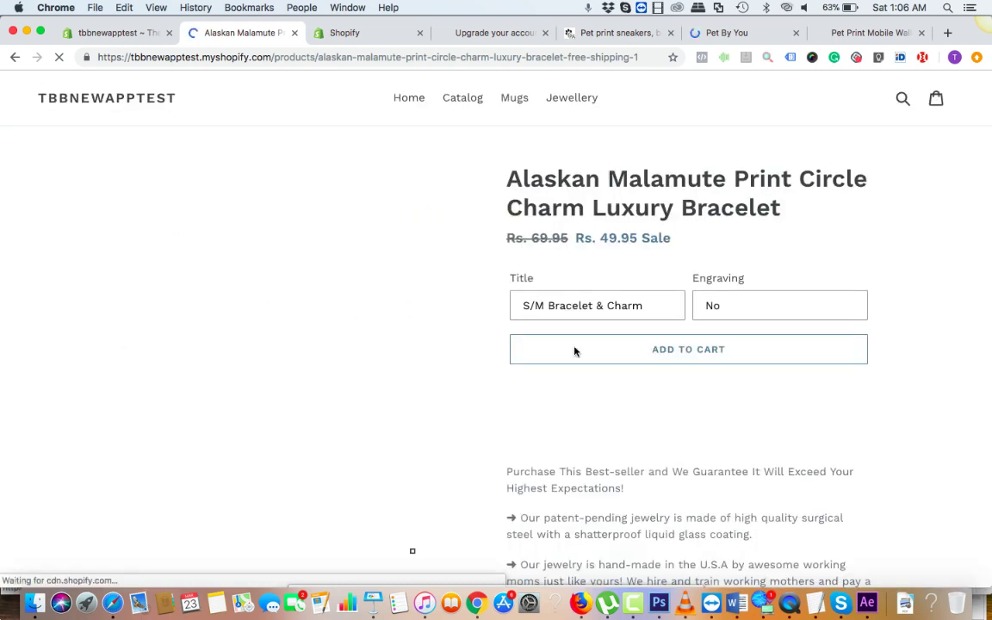
{"action": "left_click", "coordinate": [818, 311]}
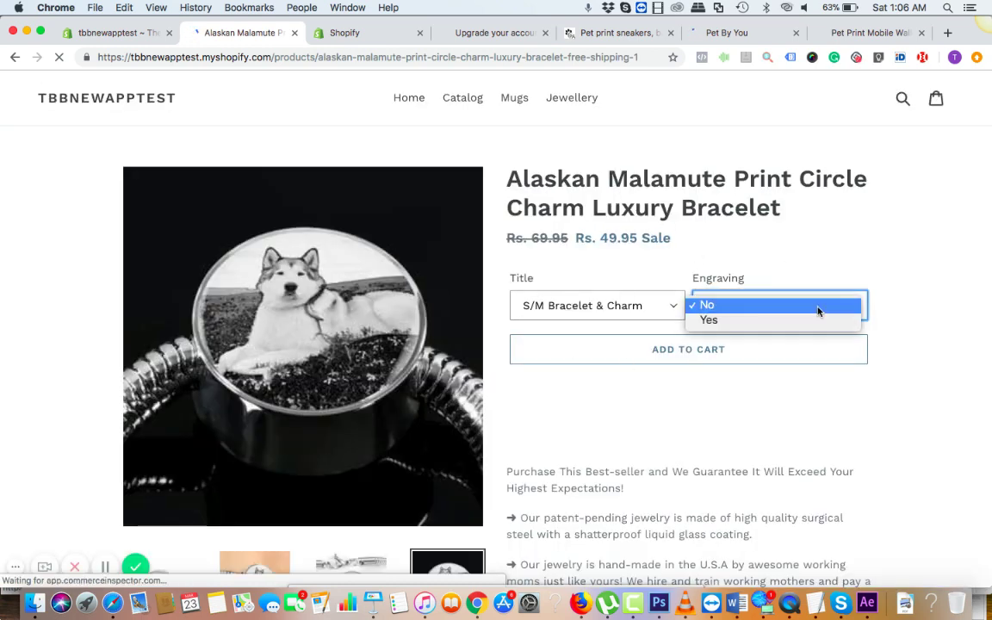
{"action": "left_click", "coordinate": [940, 342]}
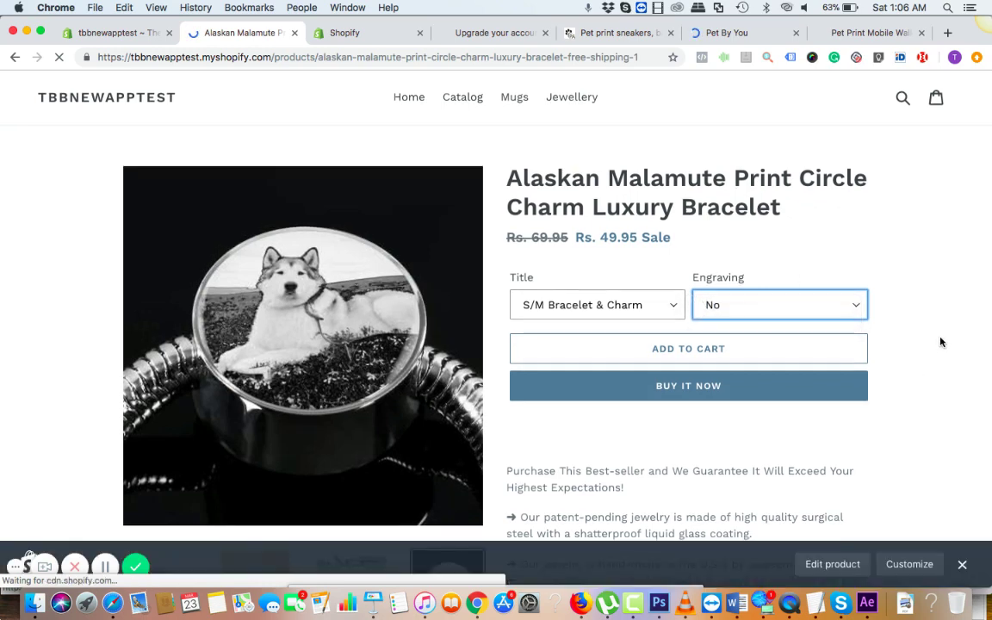
Step: View the bracelet's different product images and look over its description and purchase options
{"action": "scroll", "coordinate": [941, 342], "scroll_direction": "down", "scroll_amount": 5}
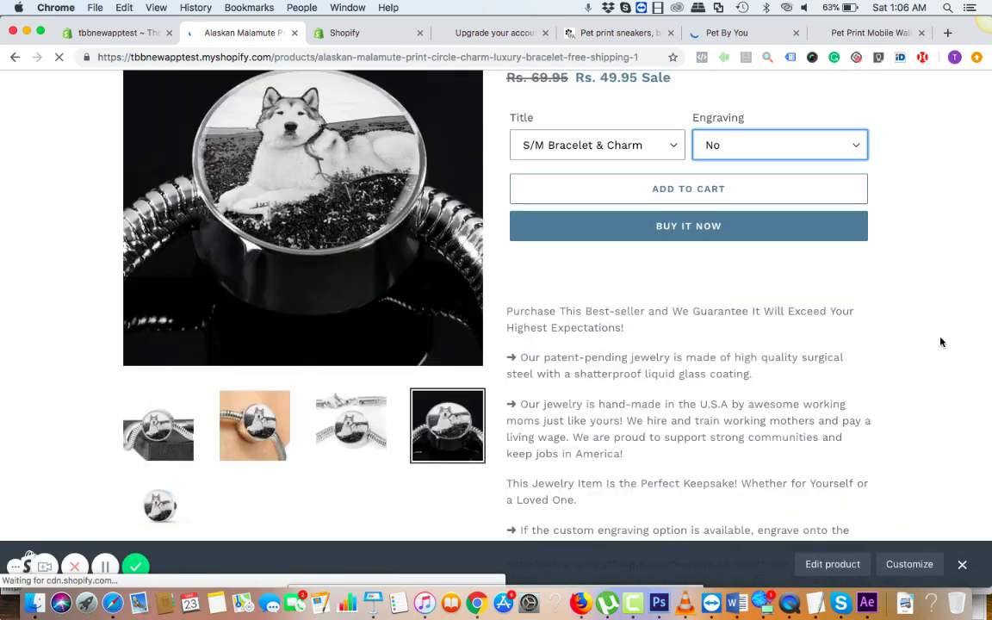
{"action": "left_click", "coordinate": [255, 426]}
{"action": "left_click", "coordinate": [353, 425]}
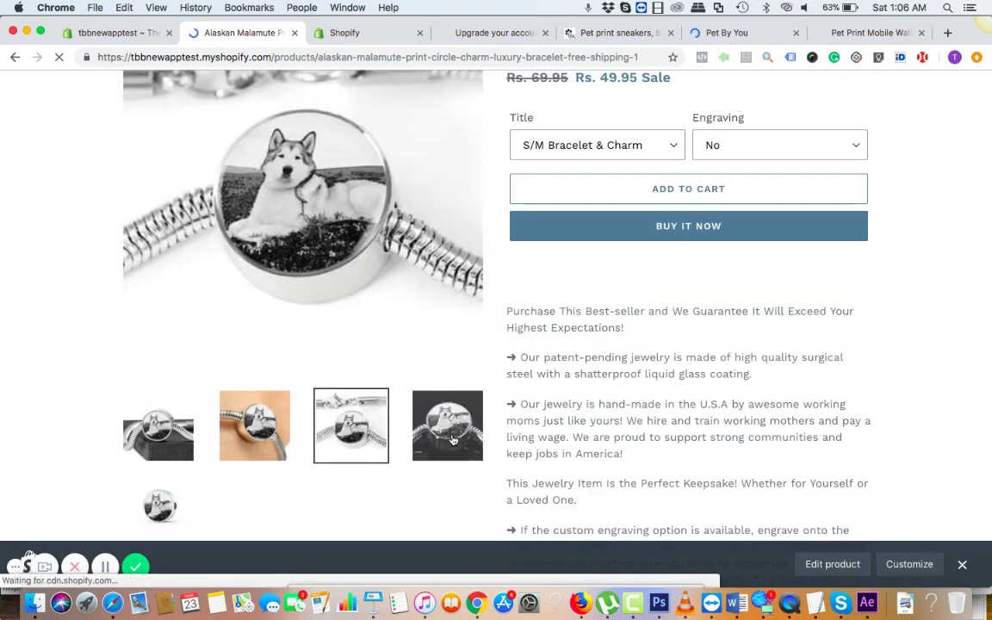
{"action": "left_click", "coordinate": [418, 435]}
{"action": "left_click", "coordinate": [159, 430]}
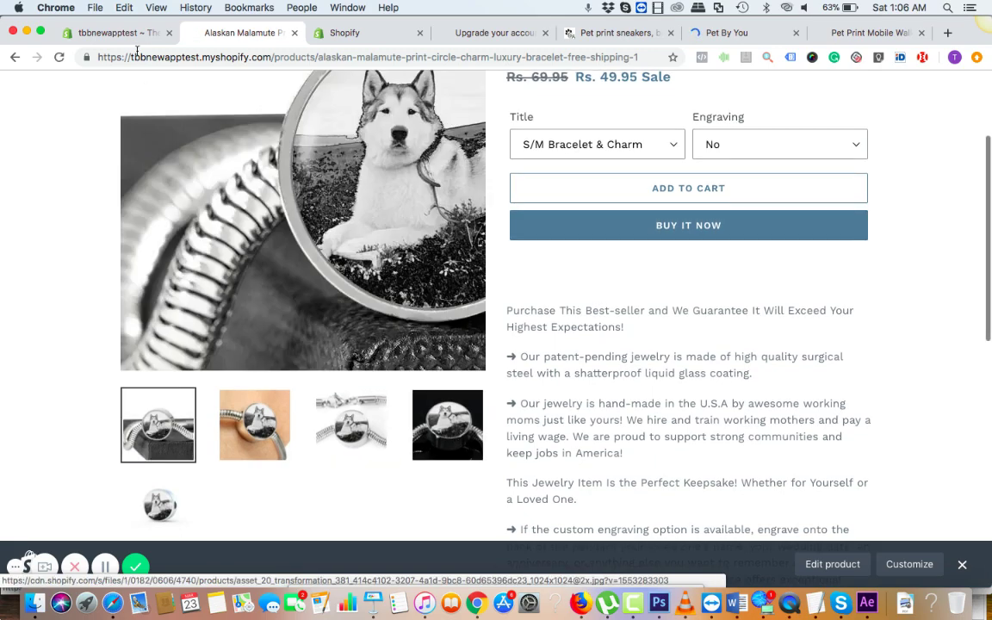
{"action": "scroll", "coordinate": [733, 250], "scroll_direction": "up", "scroll_amount": 1}
{"action": "scroll", "coordinate": [733, 249], "scroll_direction": "up", "scroll_amount": 3}
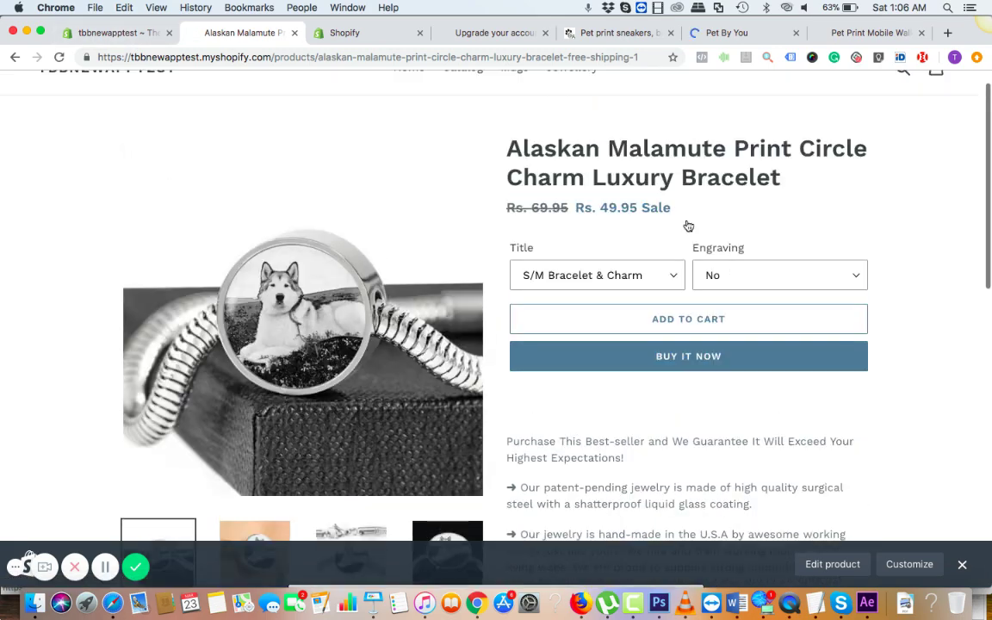
{"action": "scroll", "coordinate": [715, 213], "scroll_direction": "down", "scroll_amount": 1}
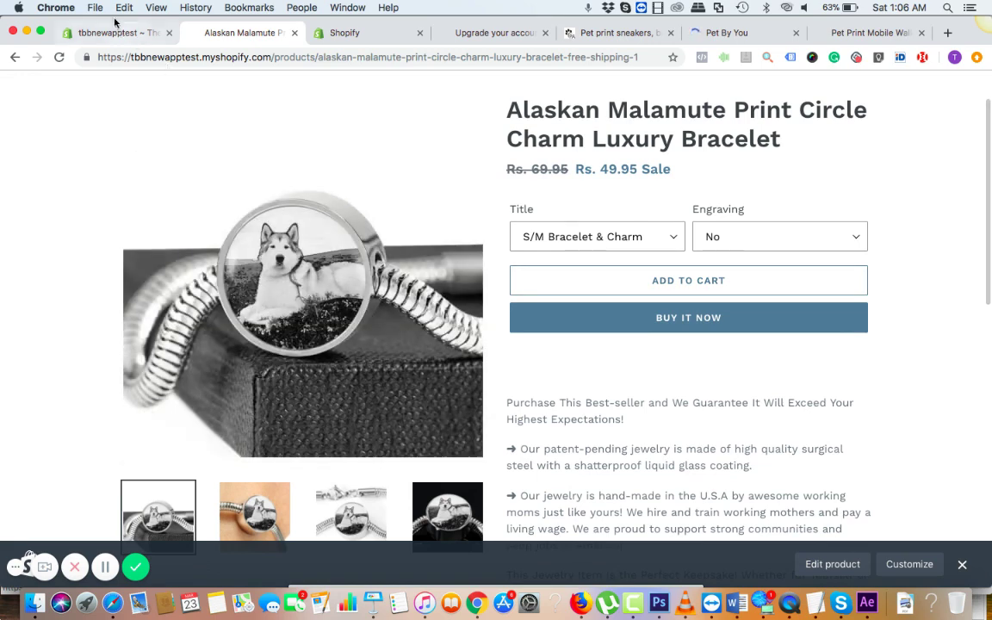
Step: Return to the fulfilment app, filter the catalogue by the Bedding product type and look through the bedding designs
{"action": "left_click", "coordinate": [115, 35]}
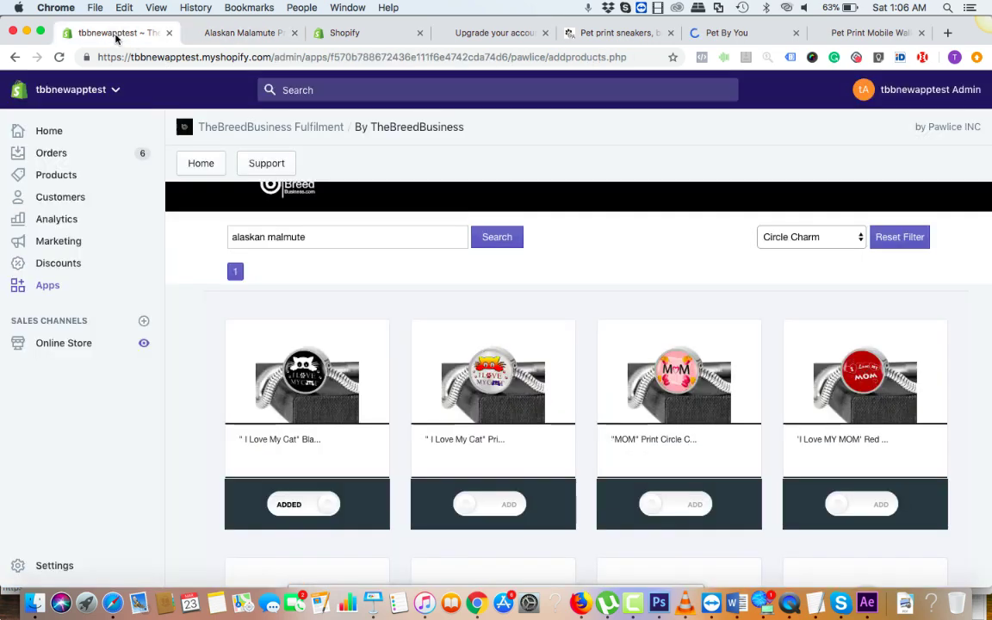
{"action": "left_click", "coordinate": [852, 237]}
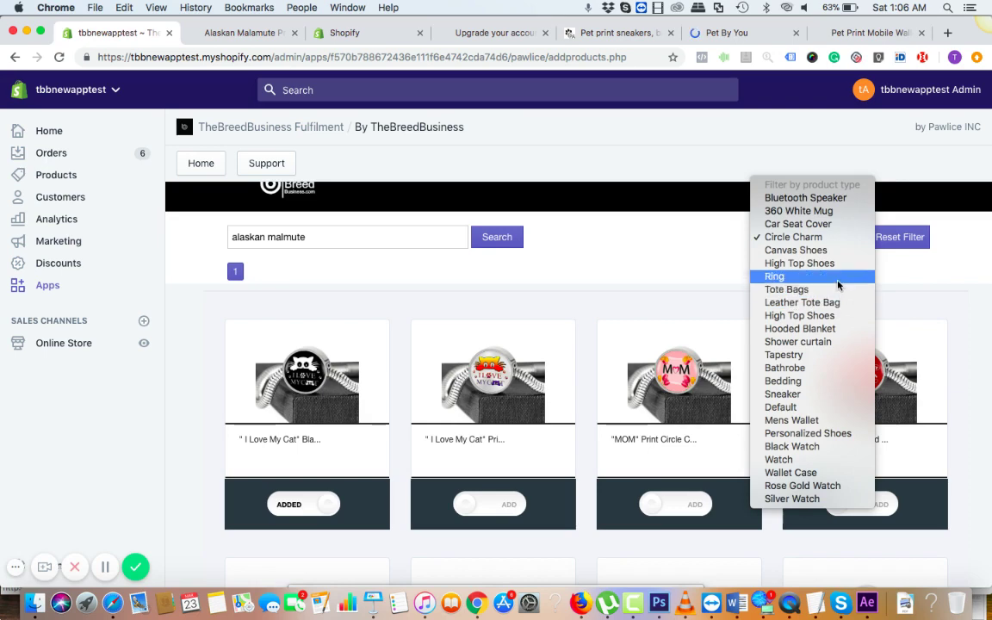
{"action": "left_click", "coordinate": [831, 387]}
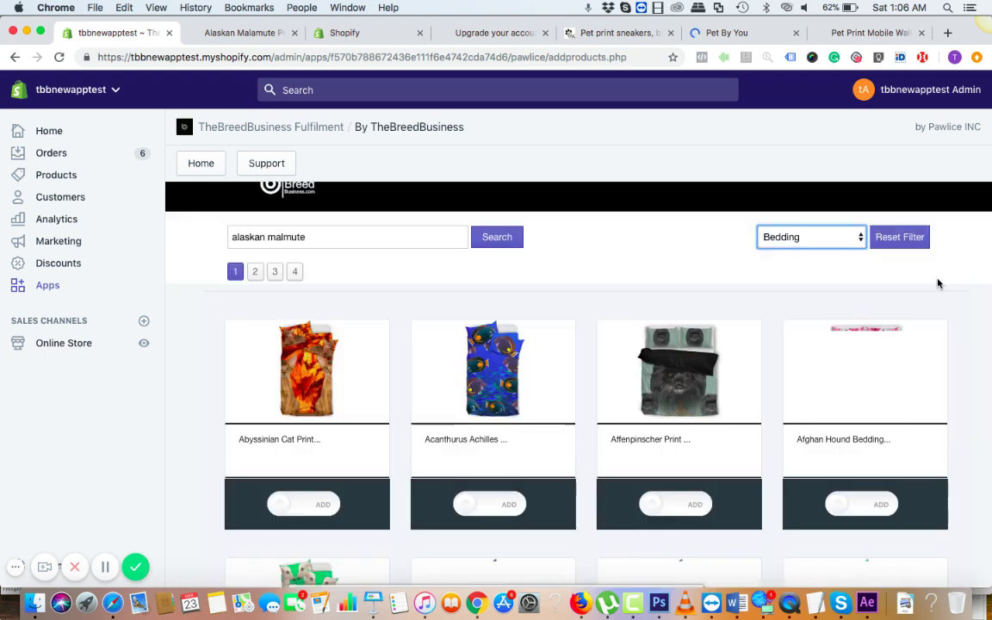
{"action": "scroll", "coordinate": [938, 283], "scroll_direction": "down", "scroll_amount": 5}
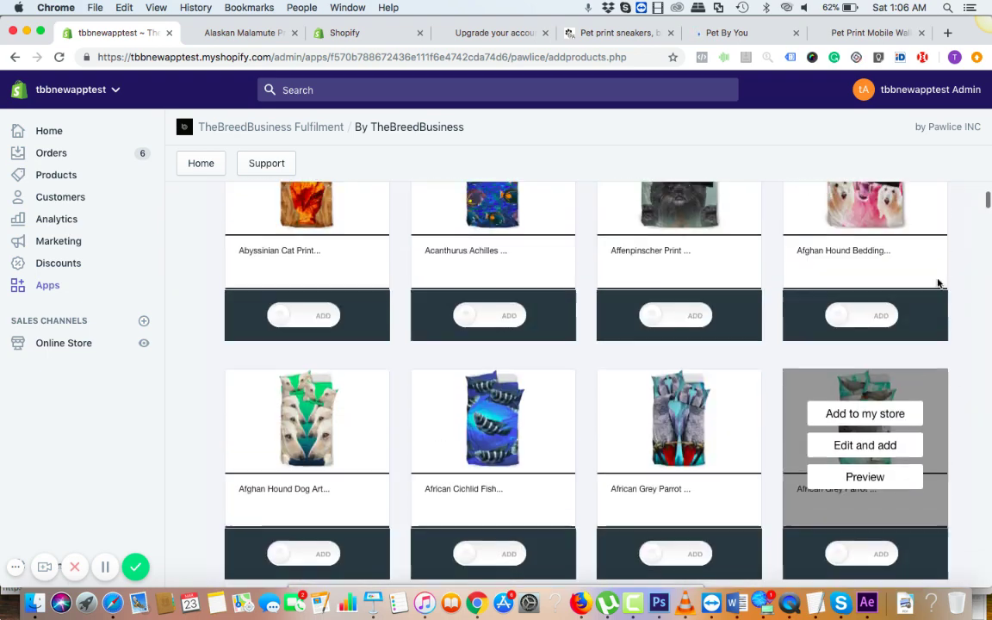
{"action": "scroll", "coordinate": [938, 284], "scroll_direction": "up", "scroll_amount": 2}
{"action": "scroll", "coordinate": [937, 283], "scroll_direction": "down", "scroll_amount": 5}
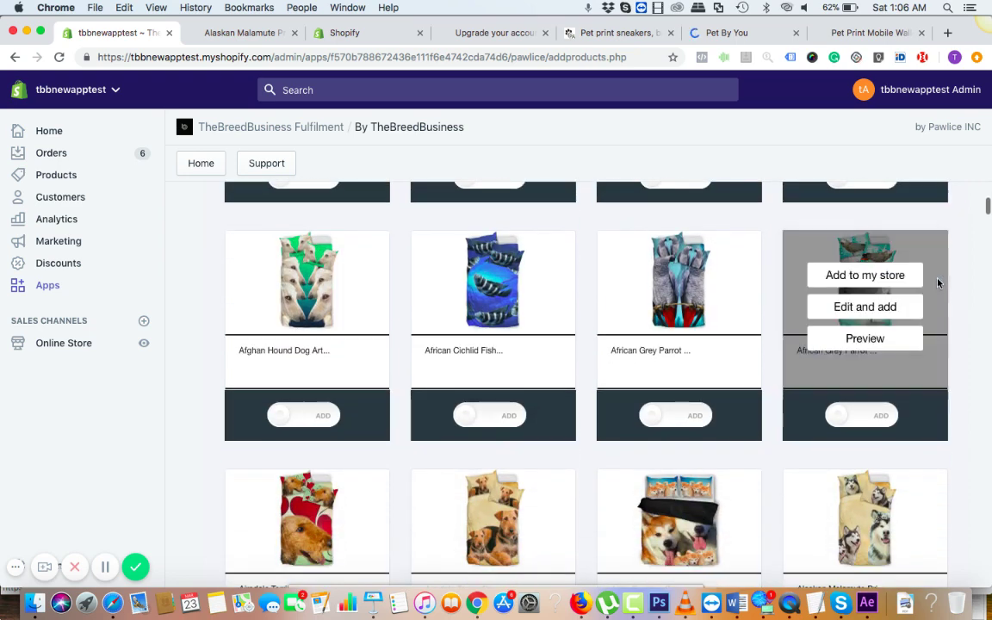
{"action": "scroll", "coordinate": [986, 454], "scroll_direction": "up", "scroll_amount": 3}
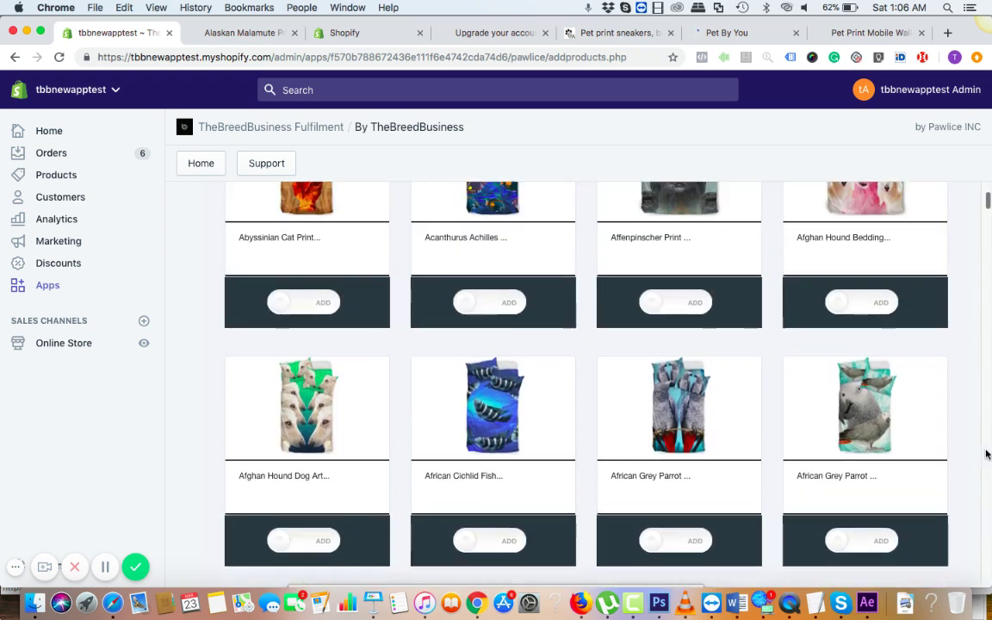
{"action": "scroll", "coordinate": [986, 454], "scroll_direction": "down", "scroll_amount": 10}
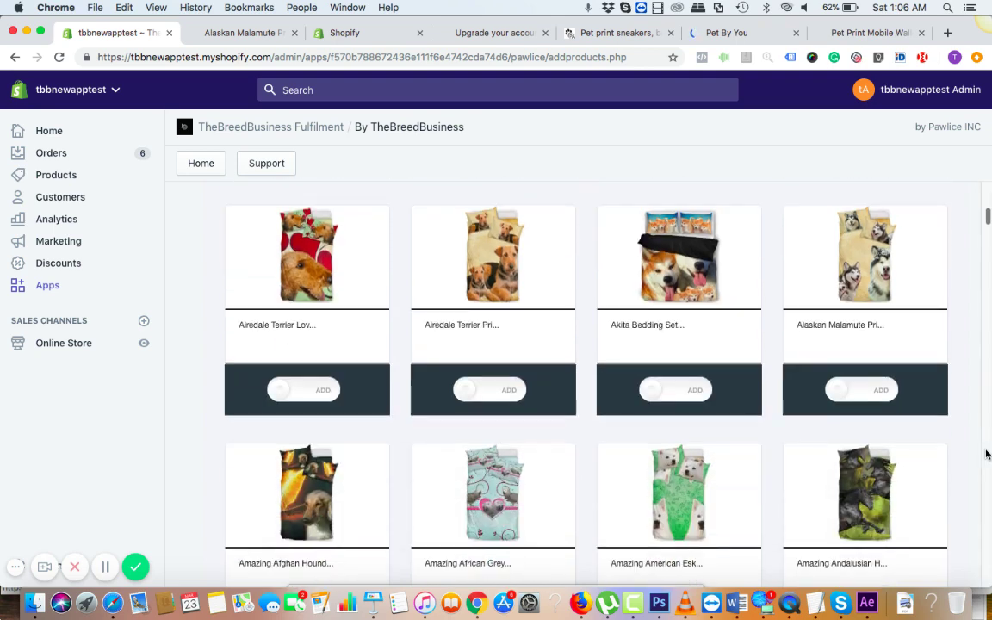
{"action": "right_click", "coordinate": [983, 375]}
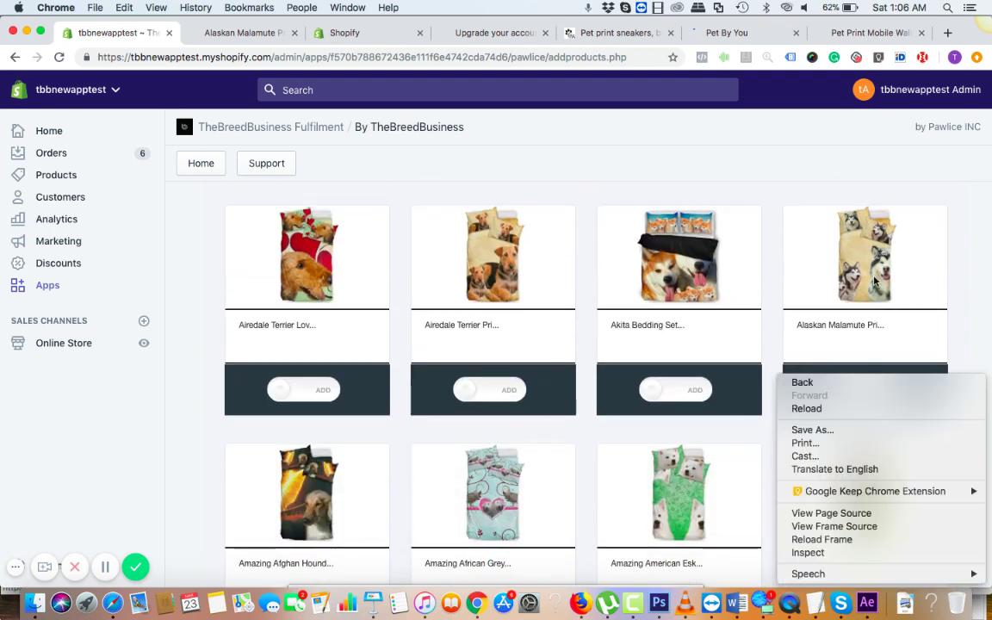
{"action": "left_click", "coordinate": [968, 338]}
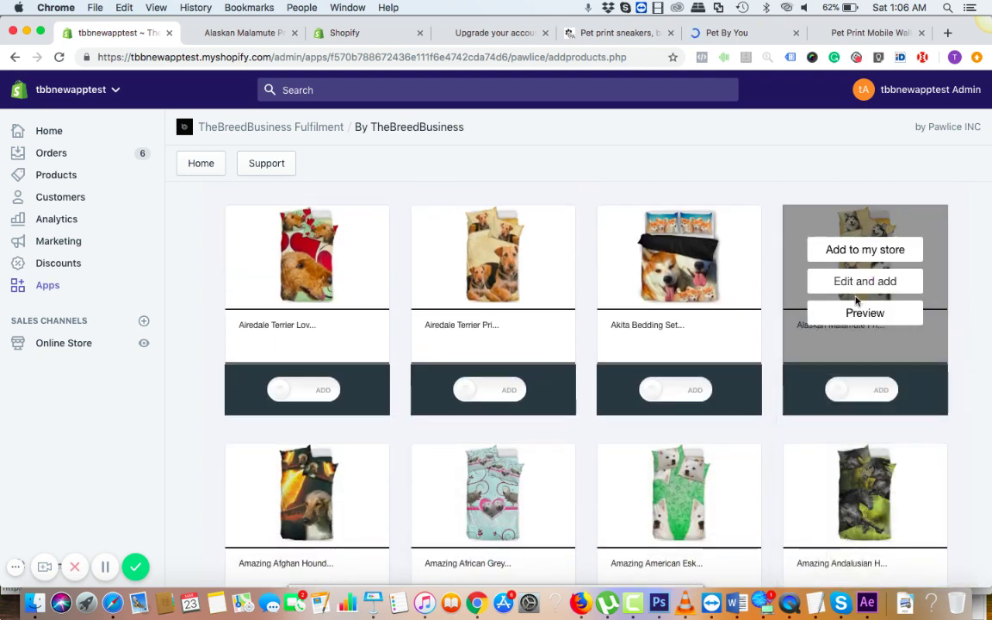
Step: Preview the "Alaskan Malamute Pri..." bedding set, view the whole image and close the preview
{"action": "left_click", "coordinate": [864, 312]}
{"action": "scroll", "coordinate": [693, 409], "scroll_direction": "down", "scroll_amount": 5}
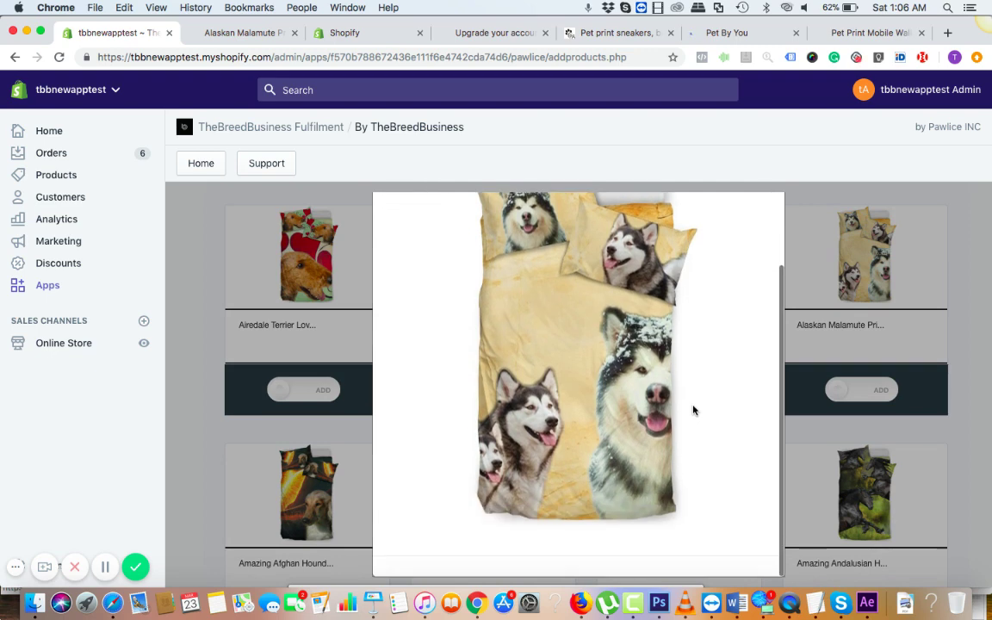
{"action": "scroll", "coordinate": [698, 396], "scroll_direction": "up", "scroll_amount": 5}
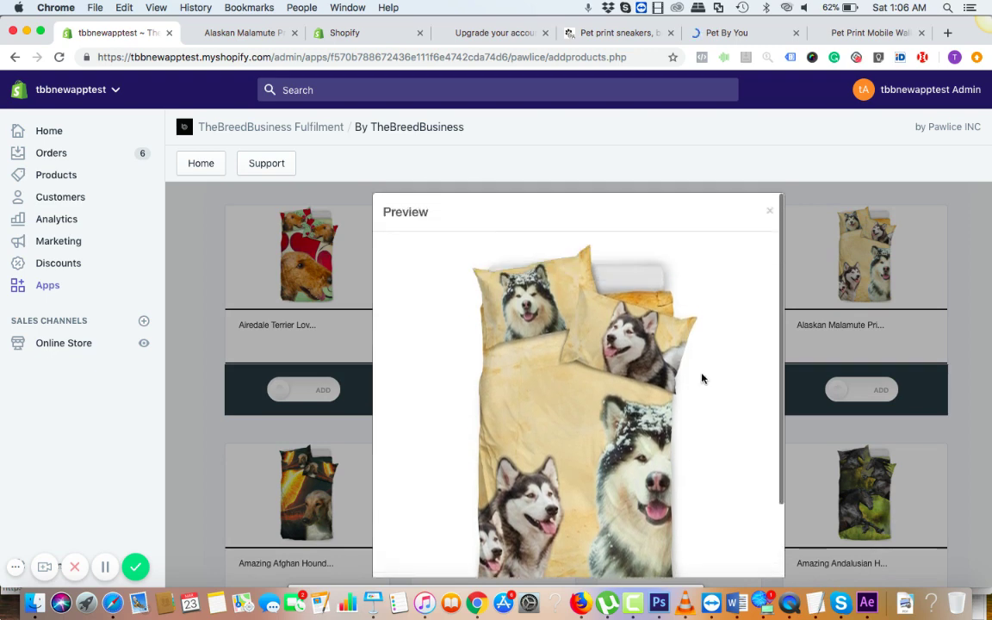
{"action": "left_click", "coordinate": [768, 212]}
Step: Add the "Alaskan Malamute Pri..." bedding set to the store
{"action": "scroll", "coordinate": [965, 366], "scroll_direction": "down", "scroll_amount": 1}
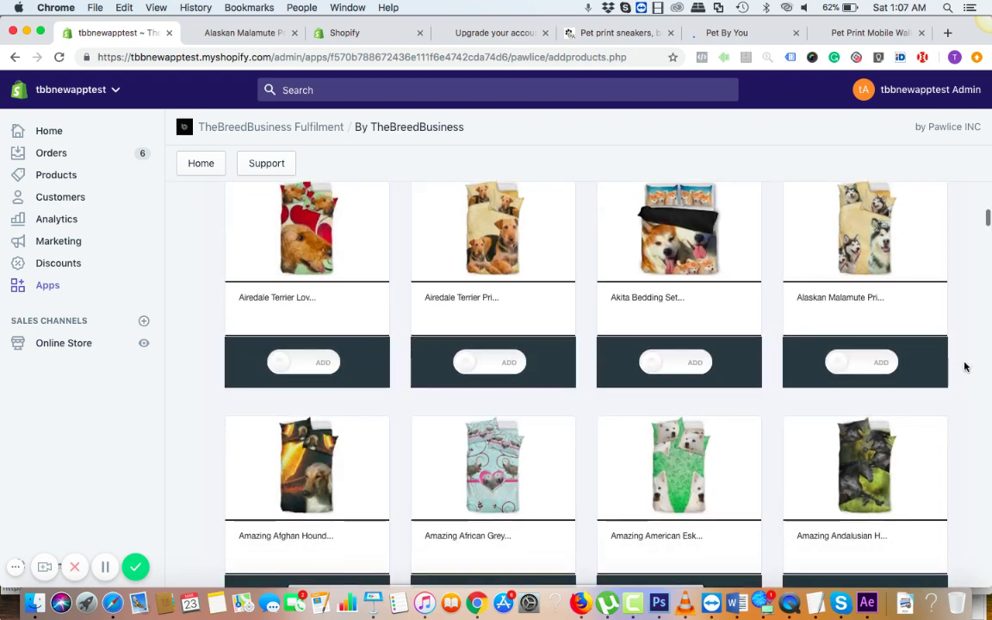
{"action": "scroll", "coordinate": [957, 372], "scroll_direction": "up", "scroll_amount": 2}
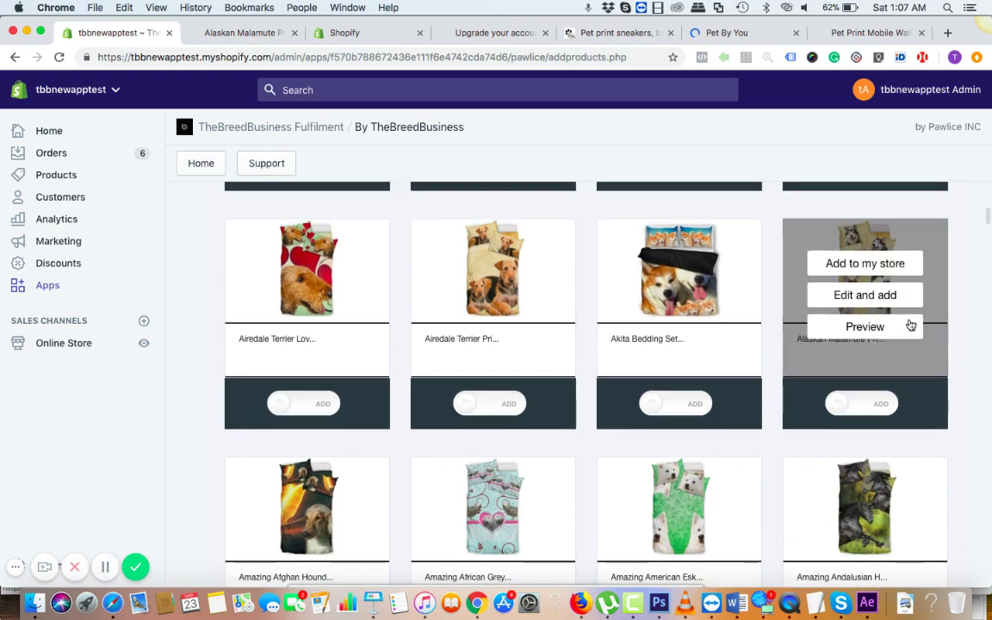
{"action": "left_click", "coordinate": [877, 405]}
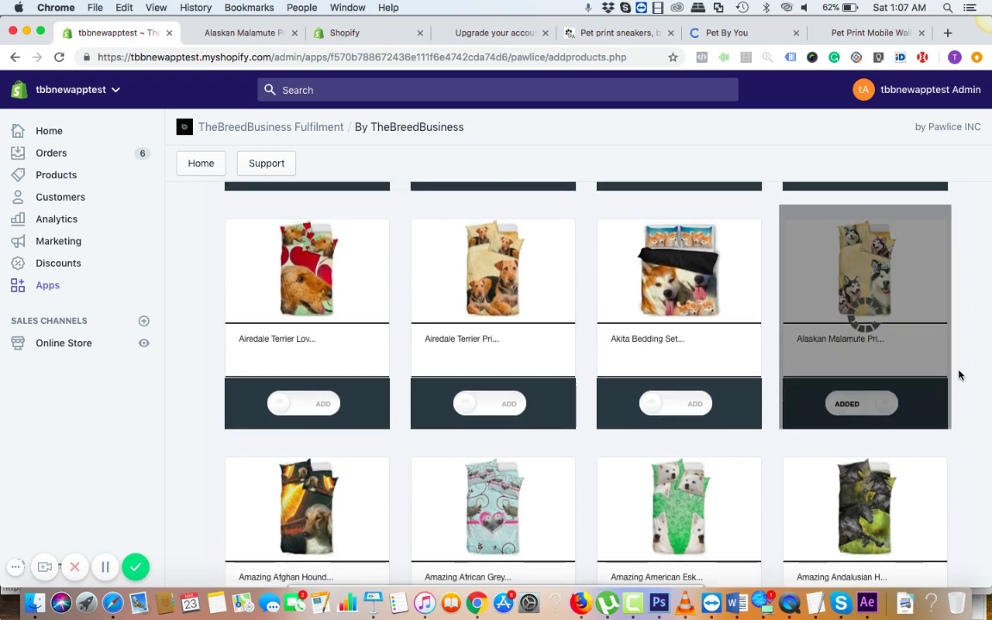
Step: Go back to the storefront's newest-first product list, and return to the app to check the bedding's added status
{"action": "left_click", "coordinate": [217, 34]}
{"action": "left_click", "coordinate": [13, 58]}
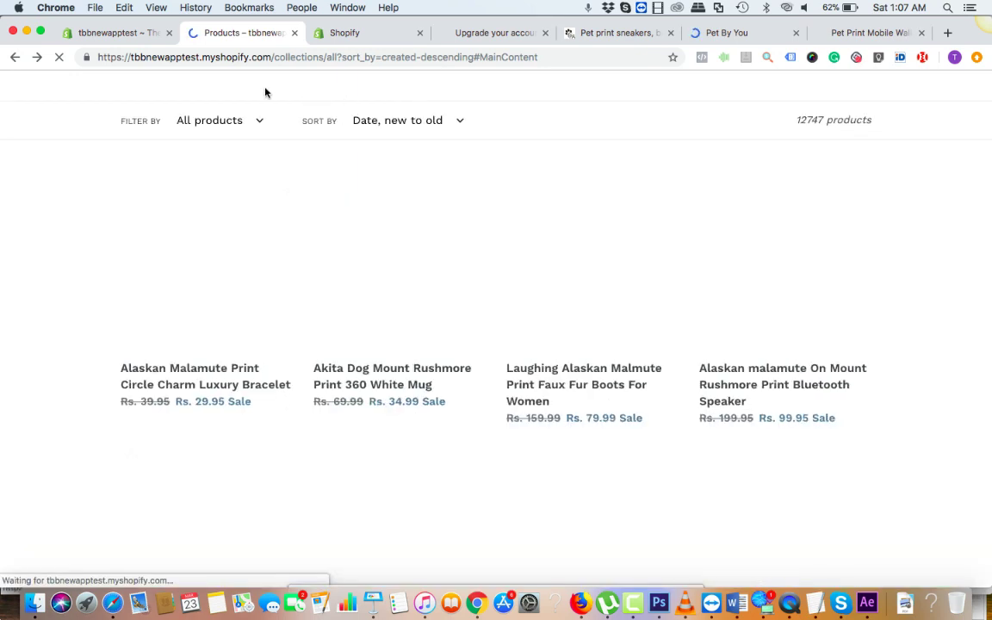
{"action": "left_click", "coordinate": [129, 35]}
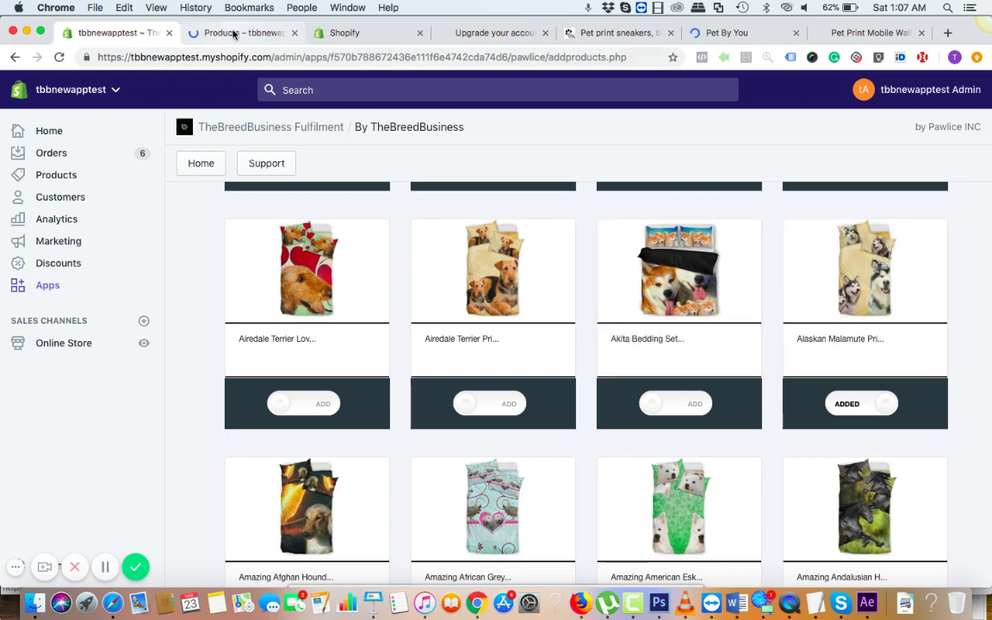
Step: Switch to the storefront and reload the newest-first product list to check for the added bedding set
{"action": "left_click", "coordinate": [233, 35]}
{"action": "left_click", "coordinate": [591, 57]}
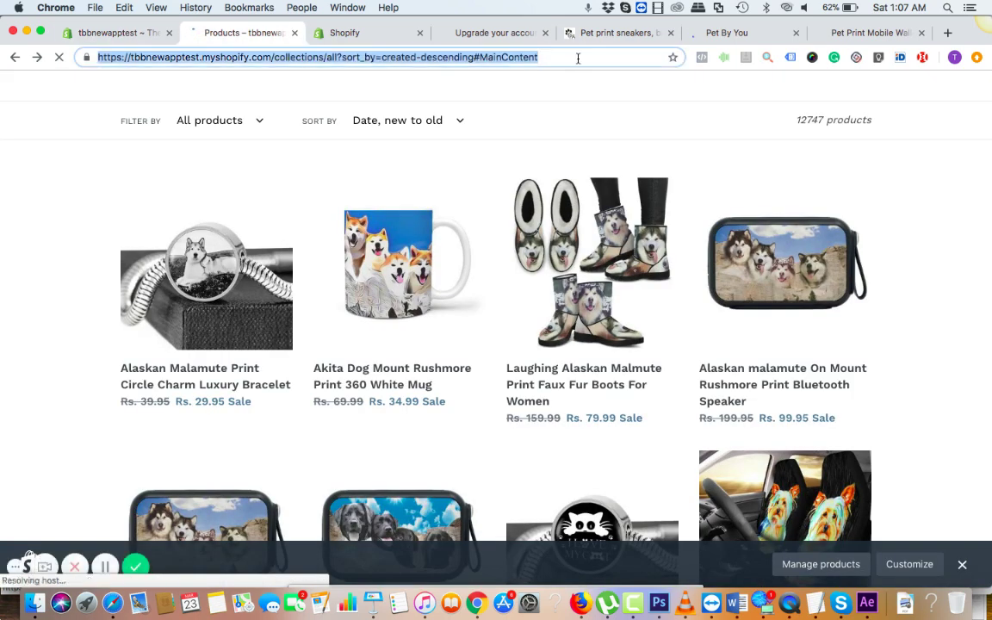
{"action": "left_click", "coordinate": [591, 56]}
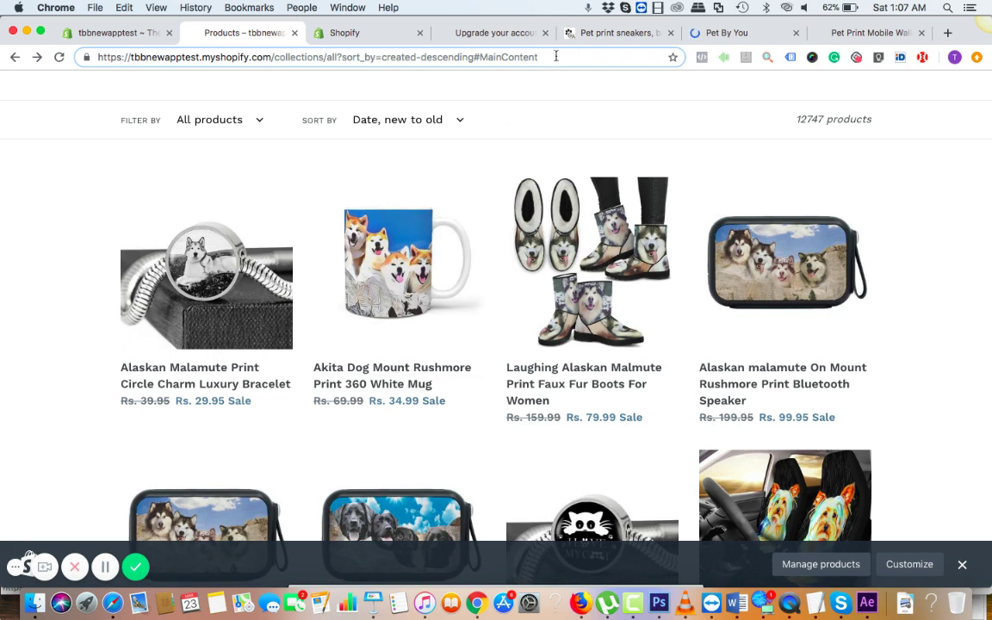
{"action": "key", "text": "Return"}
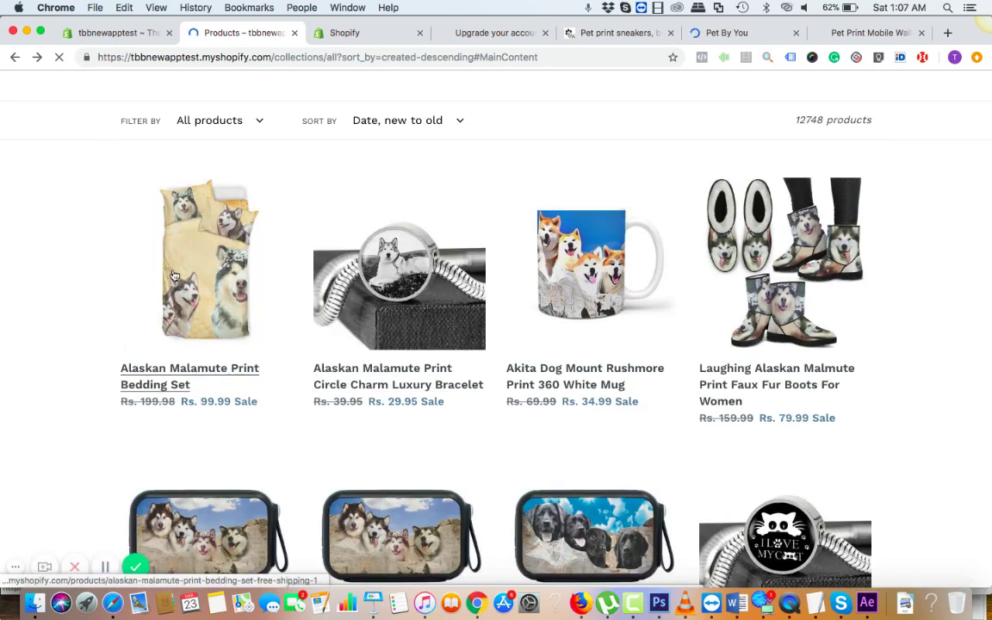
Step: Open the Alaskan Malamute Print Bedding Set page, check its size options and look through its images and description
{"action": "left_click", "coordinate": [215, 371]}
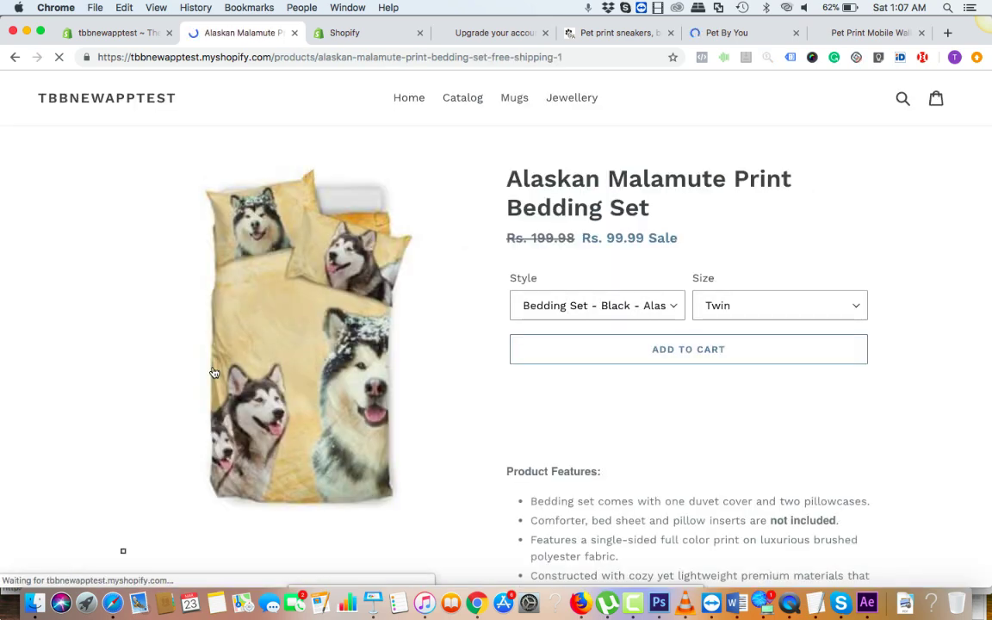
{"action": "left_click", "coordinate": [803, 308]}
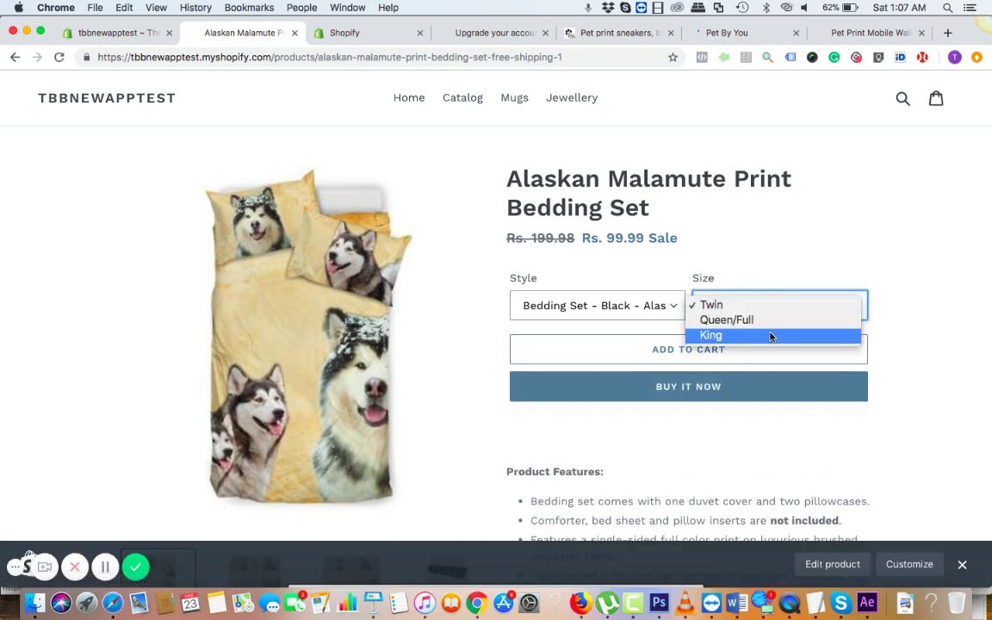
{"action": "left_click", "coordinate": [956, 368]}
{"action": "scroll", "coordinate": [955, 368], "scroll_direction": "down", "scroll_amount": 6}
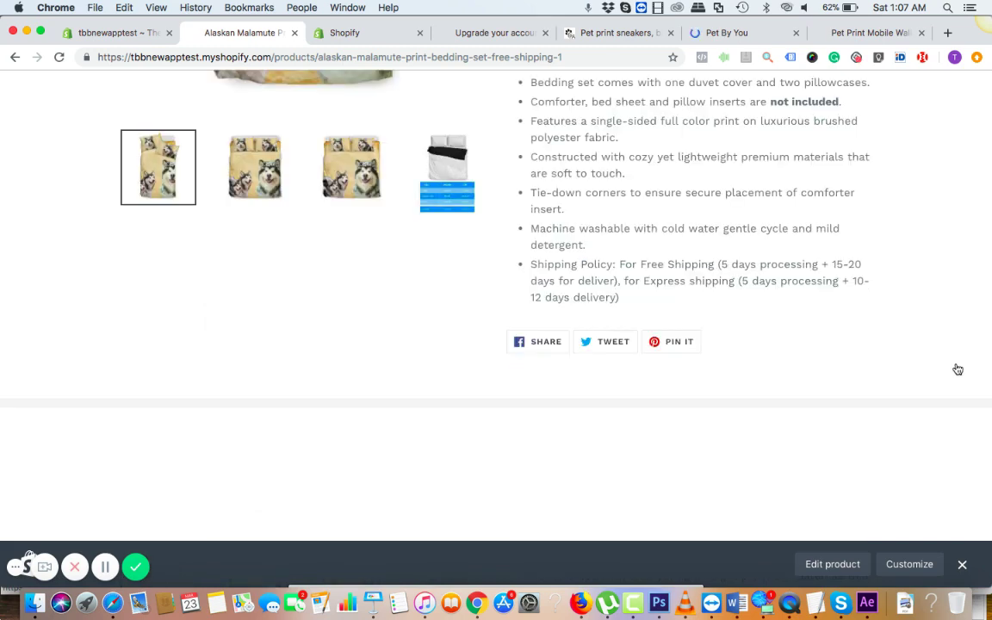
{"action": "scroll", "coordinate": [884, 311], "scroll_direction": "up", "scroll_amount": 8}
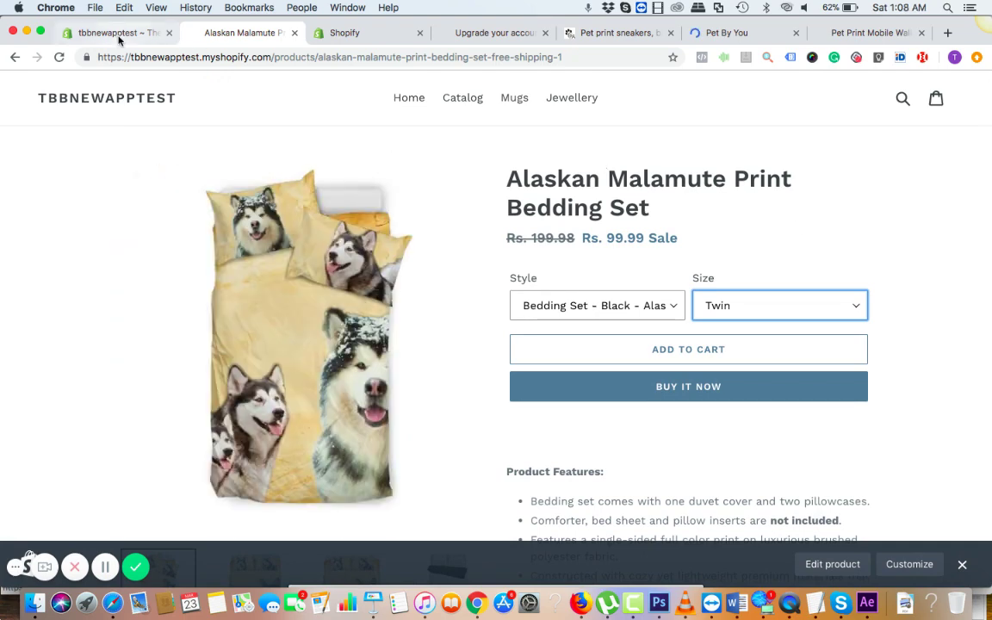
Step: Return to the fulfilment app, filter the catalogue by the Sneaker product type and look through the sneaker designs
{"action": "left_click", "coordinate": [119, 35]}
{"action": "mouse_move", "coordinate": [434, 337]}
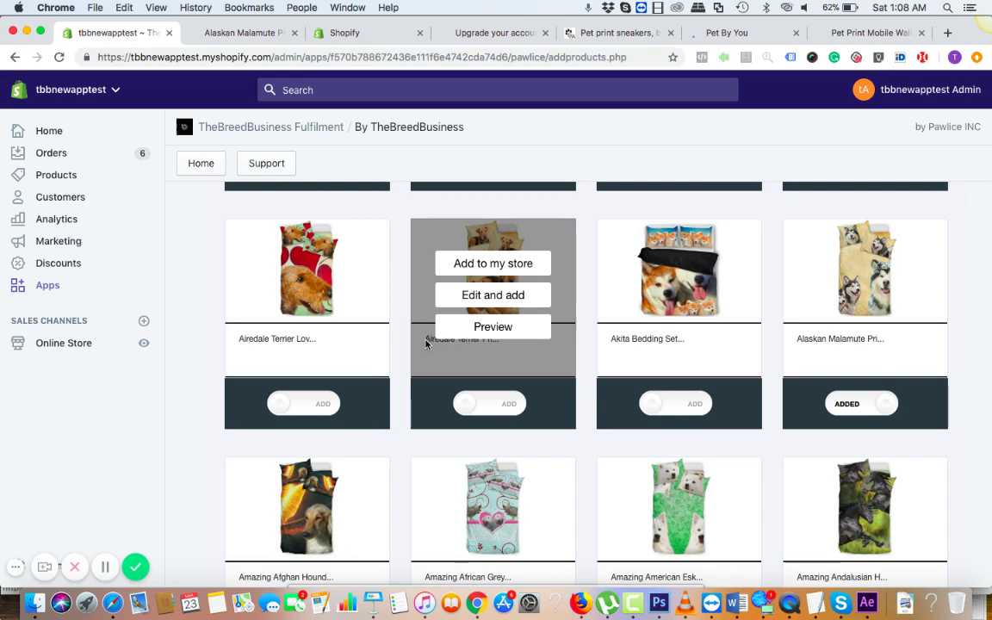
{"action": "scroll", "coordinate": [170, 403], "scroll_direction": "up", "scroll_amount": 6}
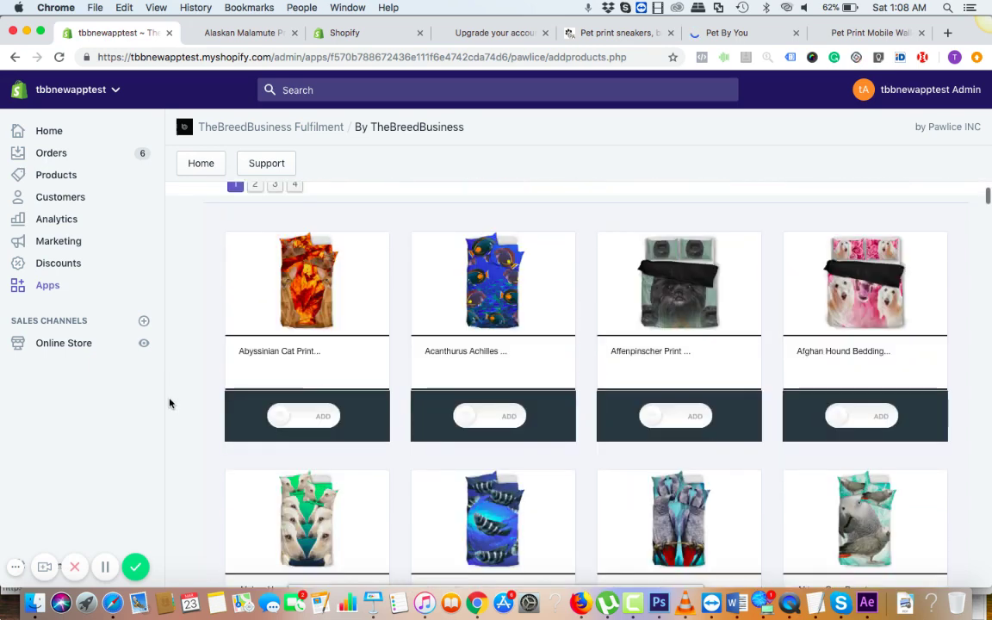
{"action": "scroll", "coordinate": [169, 403], "scroll_direction": "up", "scroll_amount": 3}
{"action": "left_click", "coordinate": [833, 267]}
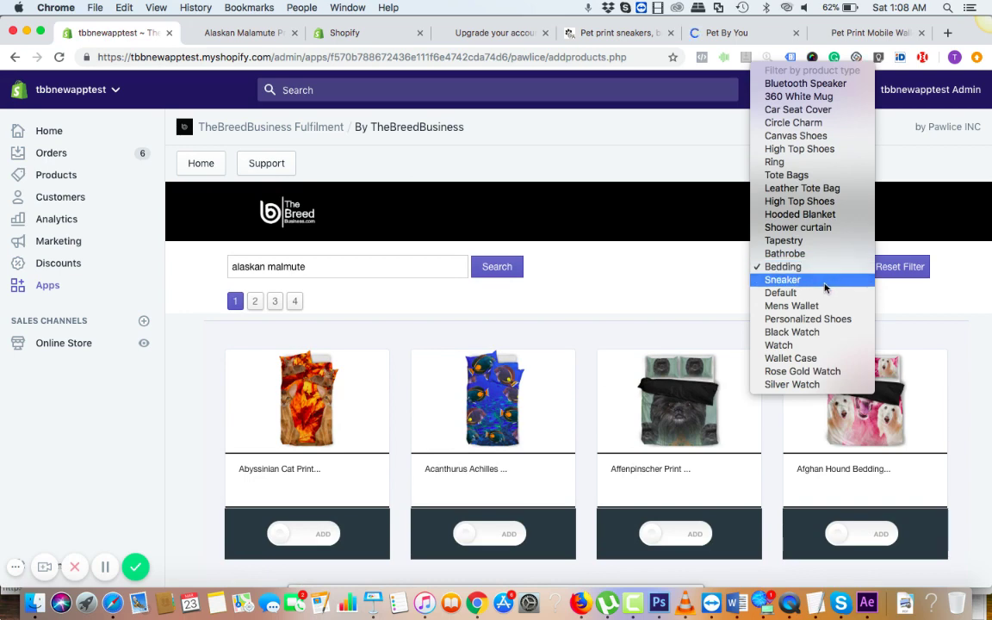
{"action": "left_click", "coordinate": [824, 279]}
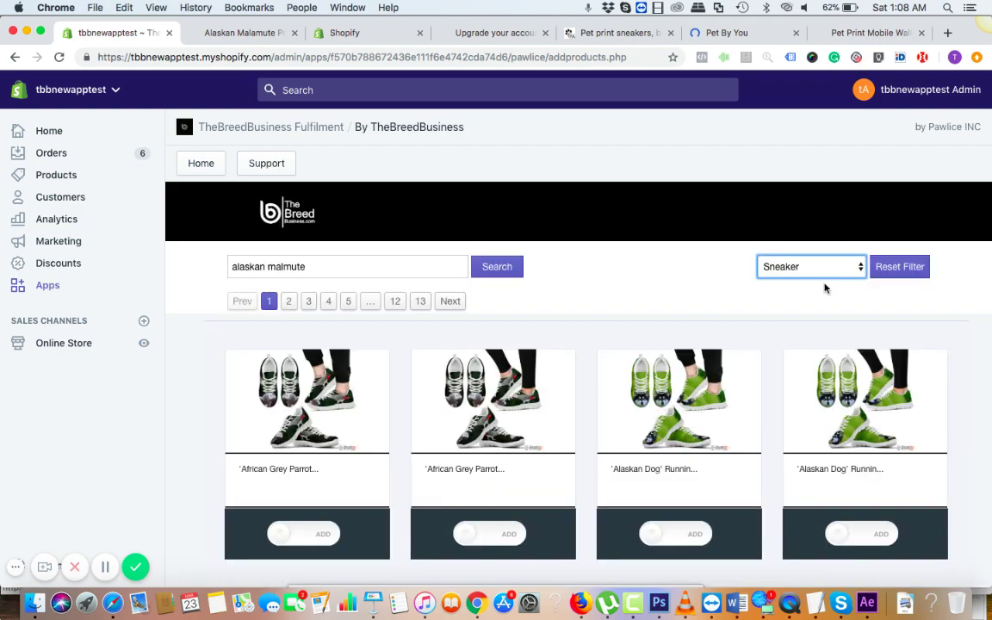
{"action": "scroll", "coordinate": [824, 287], "scroll_direction": "down", "scroll_amount": 12}
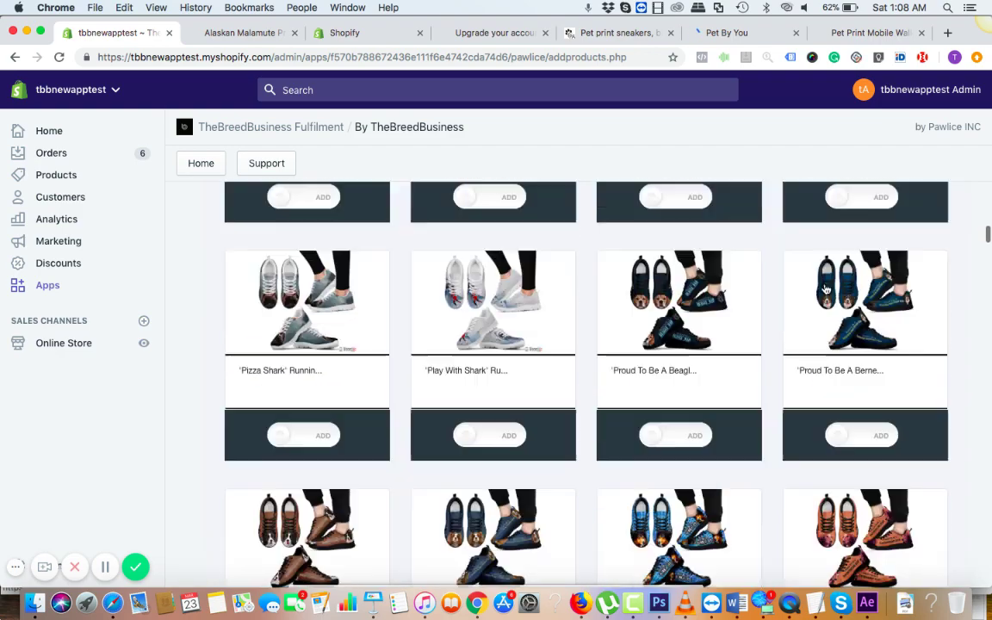
{"action": "scroll", "coordinate": [824, 287], "scroll_direction": "down", "scroll_amount": 2}
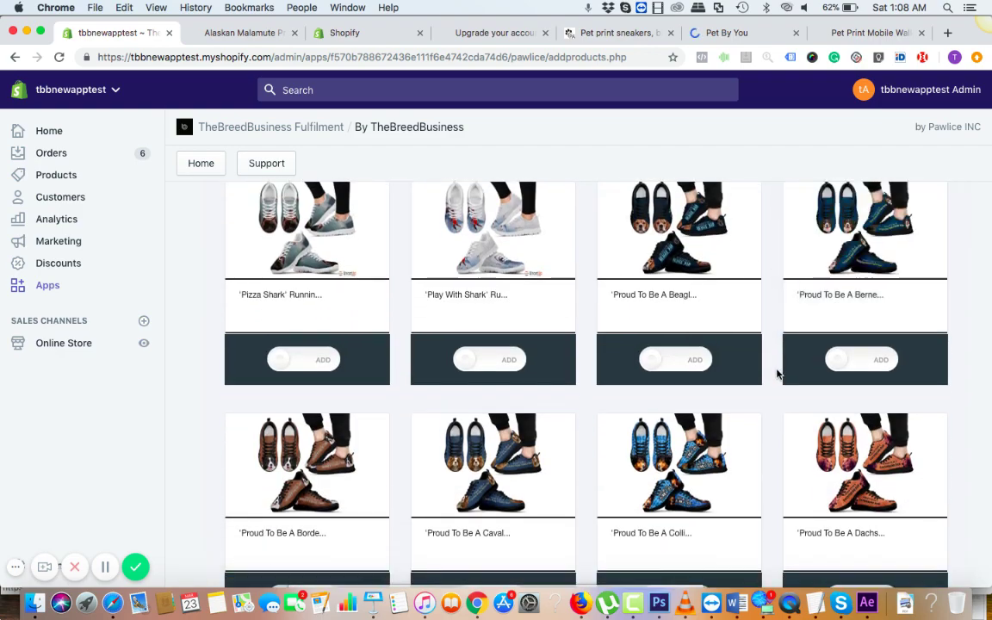
{"action": "scroll", "coordinate": [778, 374], "scroll_direction": "up", "scroll_amount": 1}
Step: Preview the "Proud To Be A Beagl..." sneakers, view the whole image and close the preview
{"action": "left_click", "coordinate": [685, 328]}
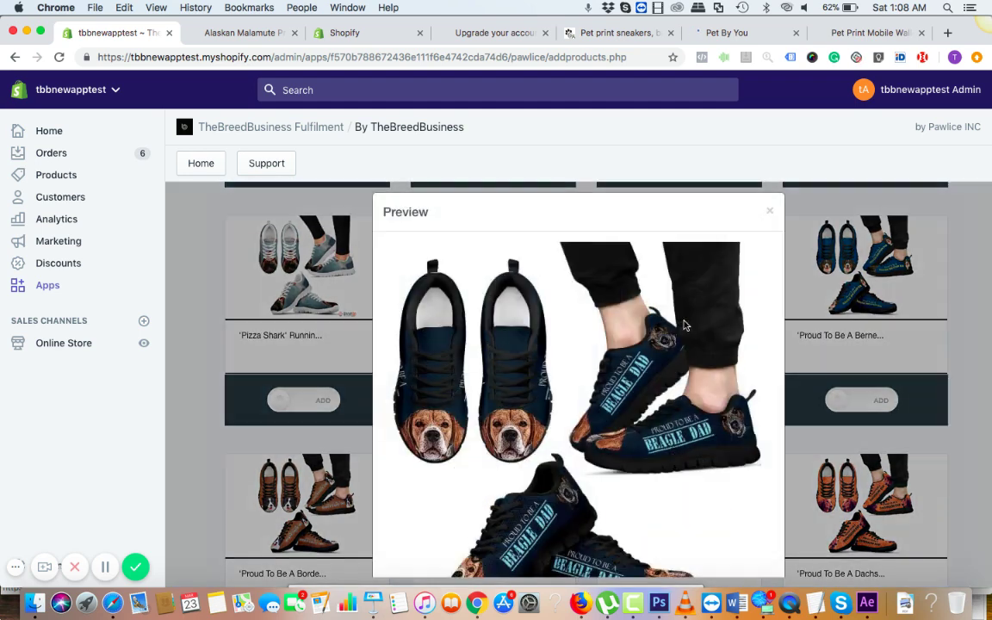
{"action": "scroll", "coordinate": [671, 447], "scroll_direction": "down", "scroll_amount": 3}
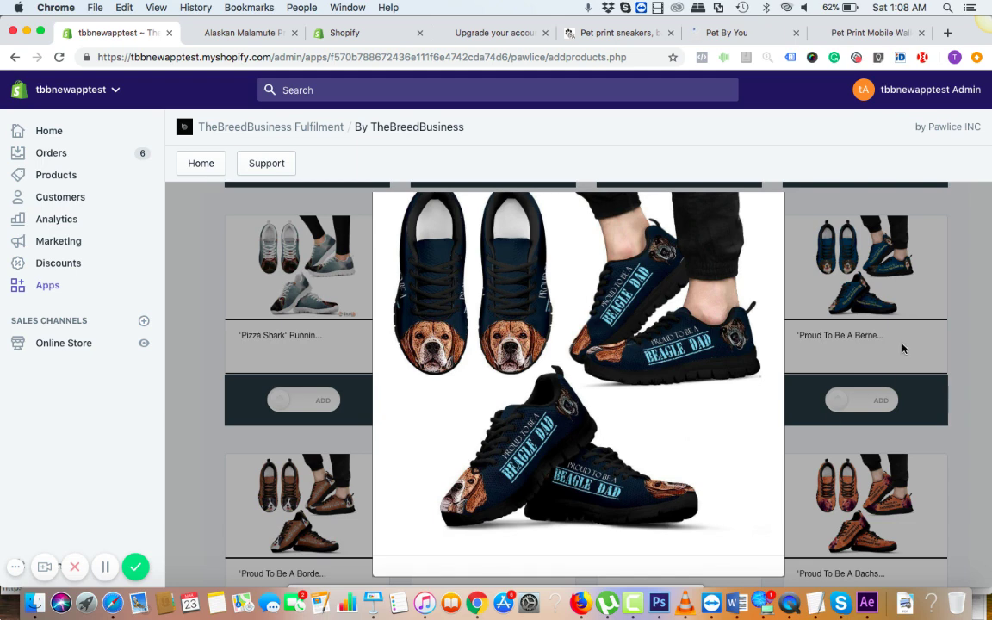
{"action": "scroll", "coordinate": [736, 234], "scroll_direction": "up", "scroll_amount": 3}
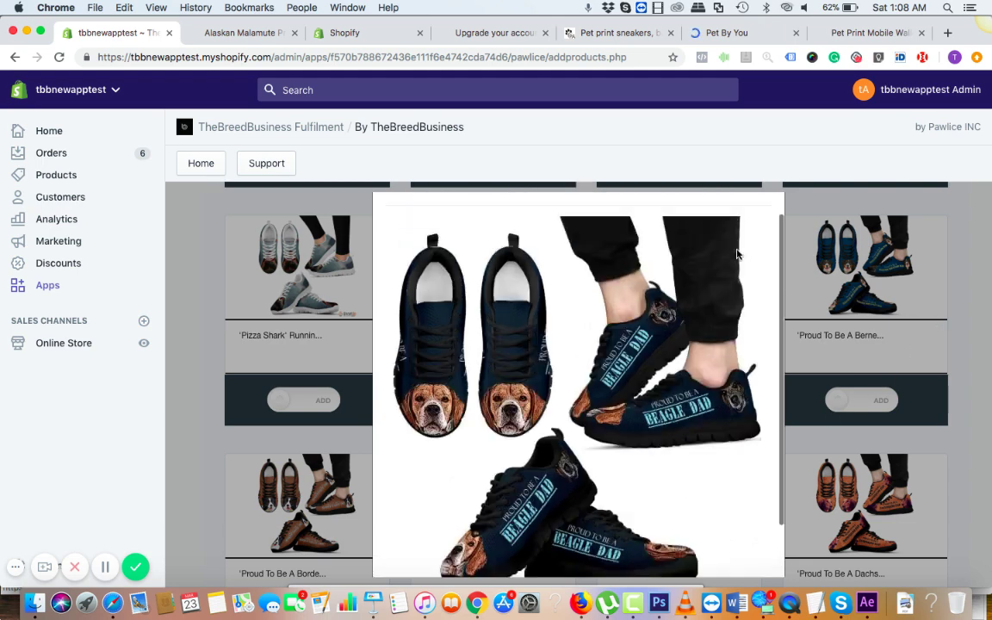
{"action": "left_click", "coordinate": [768, 210]}
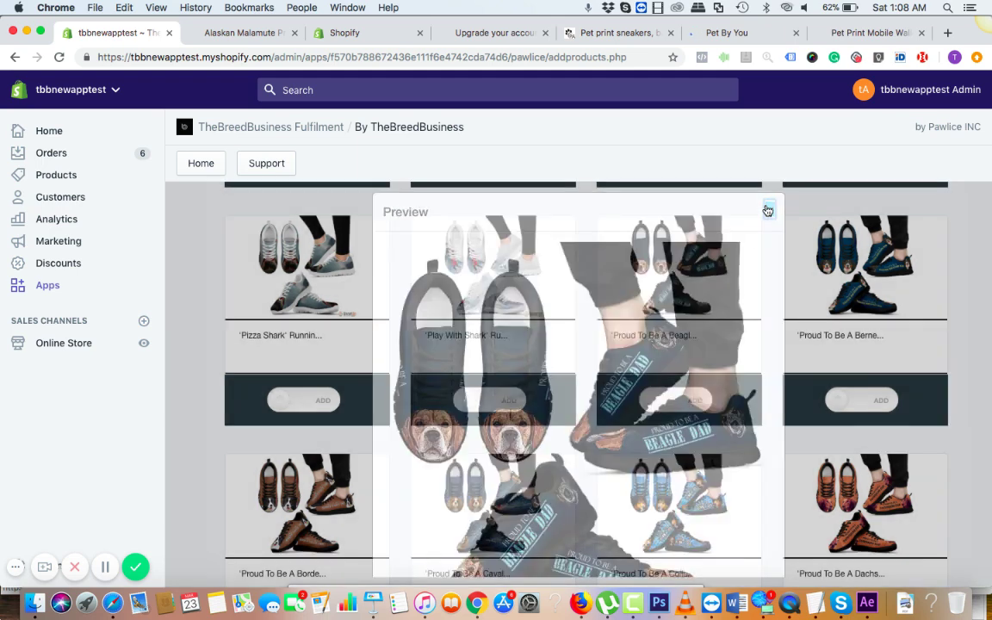
Step: Preview the "Proud To Be A Borde..." sneakers, view the whole image and close the preview
{"action": "scroll", "coordinate": [276, 483], "scroll_direction": "down", "scroll_amount": 3}
{"action": "mouse_move", "coordinate": [268, 507]}
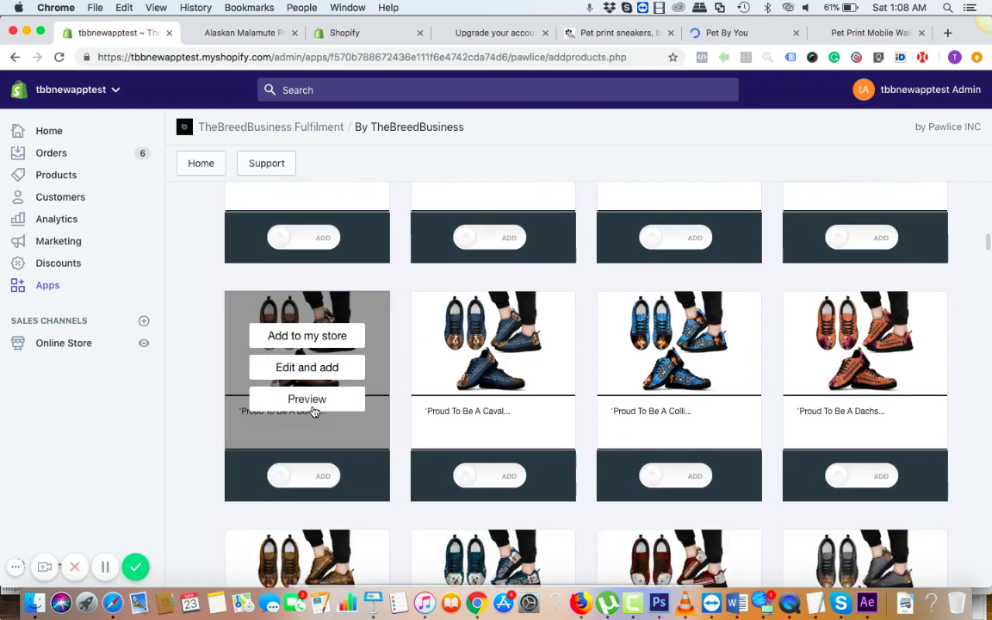
{"action": "left_click", "coordinate": [309, 399]}
{"action": "scroll", "coordinate": [738, 430], "scroll_direction": "down", "scroll_amount": 3}
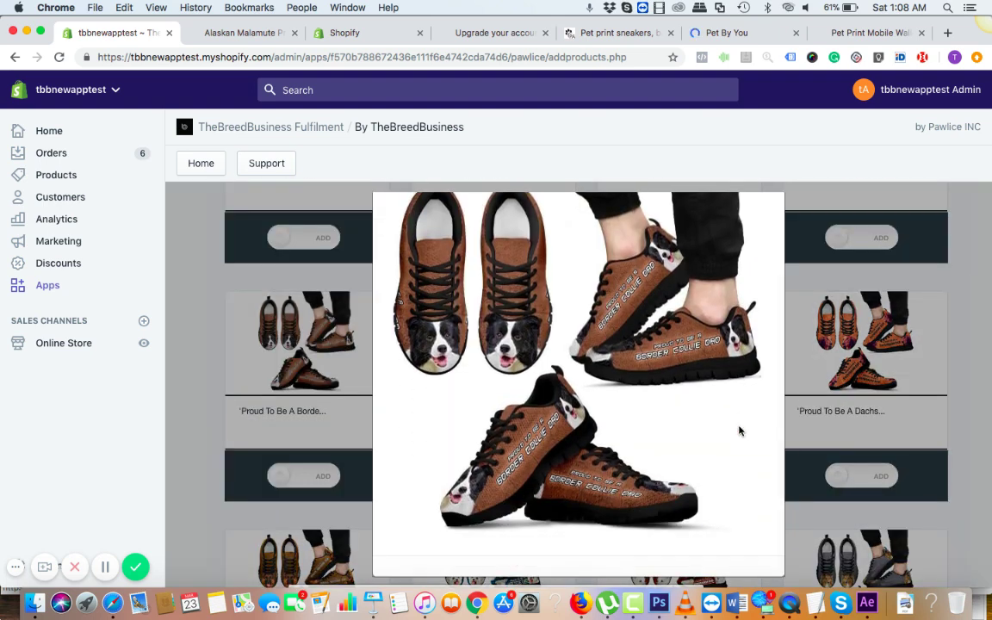
{"action": "scroll", "coordinate": [739, 431], "scroll_direction": "up", "scroll_amount": 3}
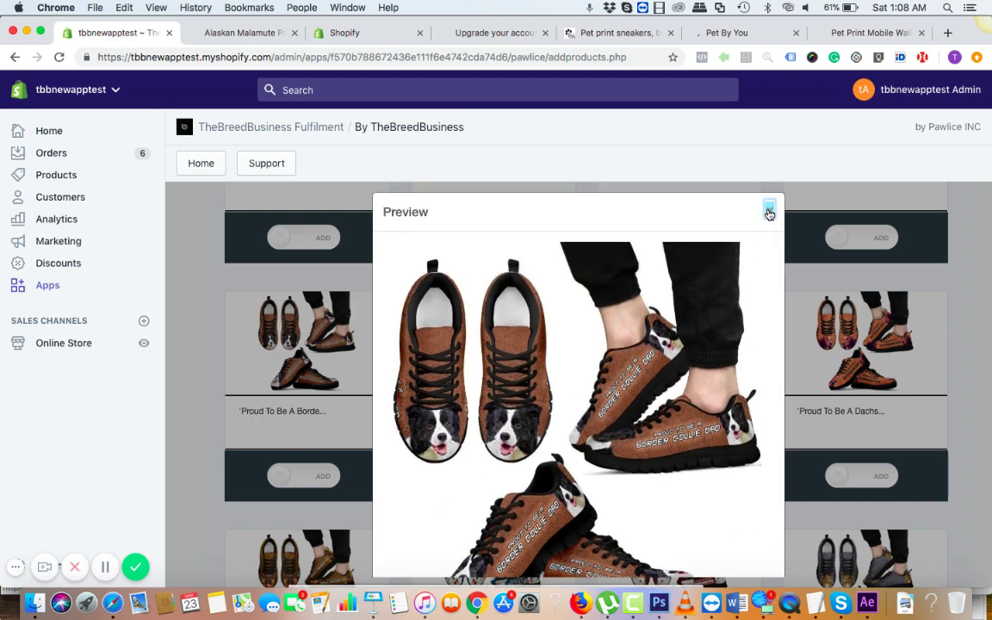
{"action": "left_click", "coordinate": [769, 214]}
Step: Search the catalogue for "christmas" and look through the matching products
{"action": "scroll", "coordinate": [642, 333], "scroll_direction": "up", "scroll_amount": 15}
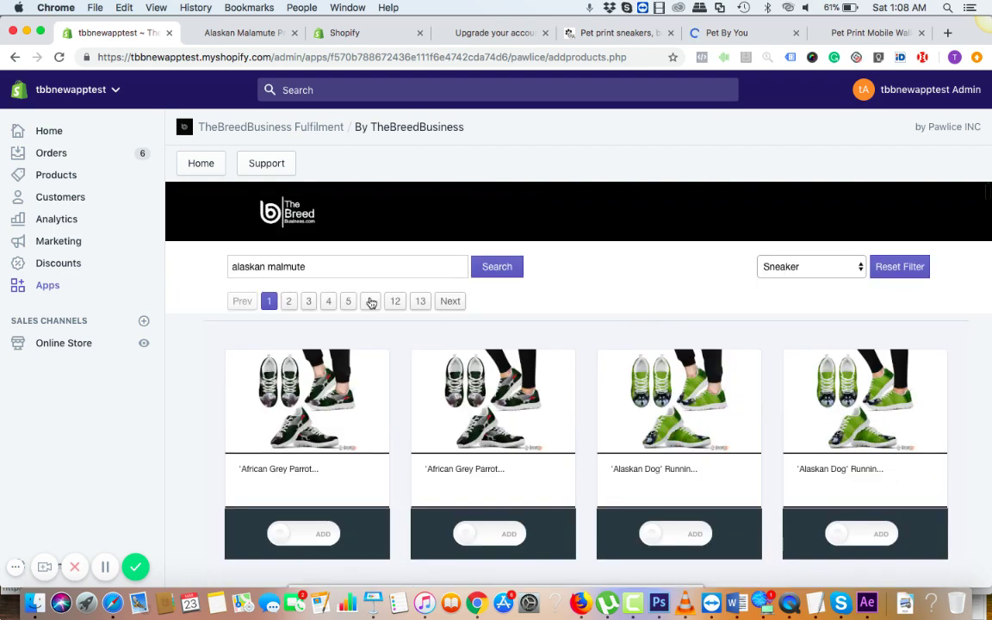
{"action": "triple_click", "coordinate": [338, 270]}
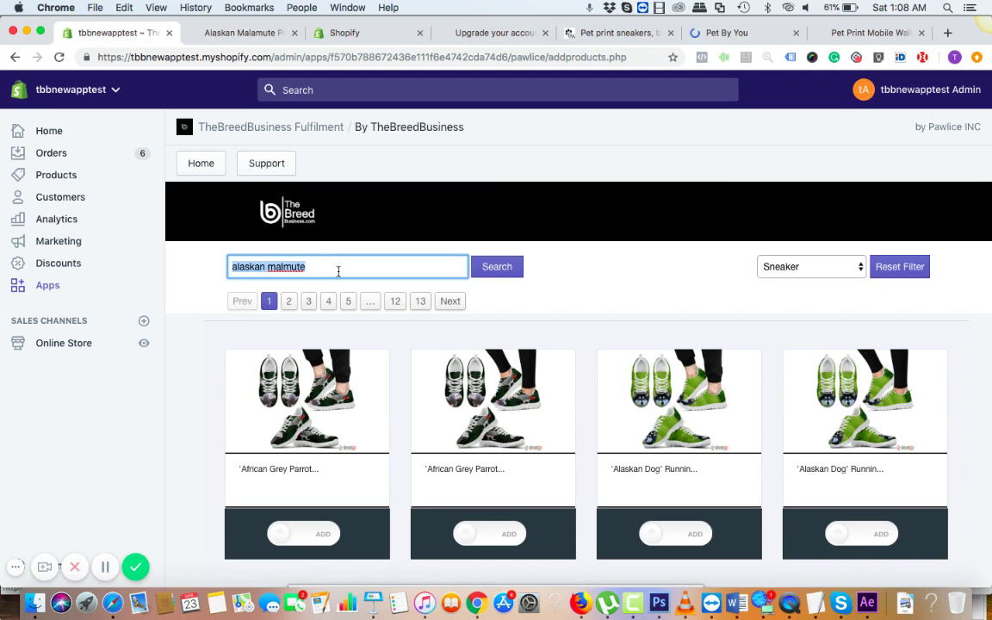
{"action": "type", "text": "christmas"}
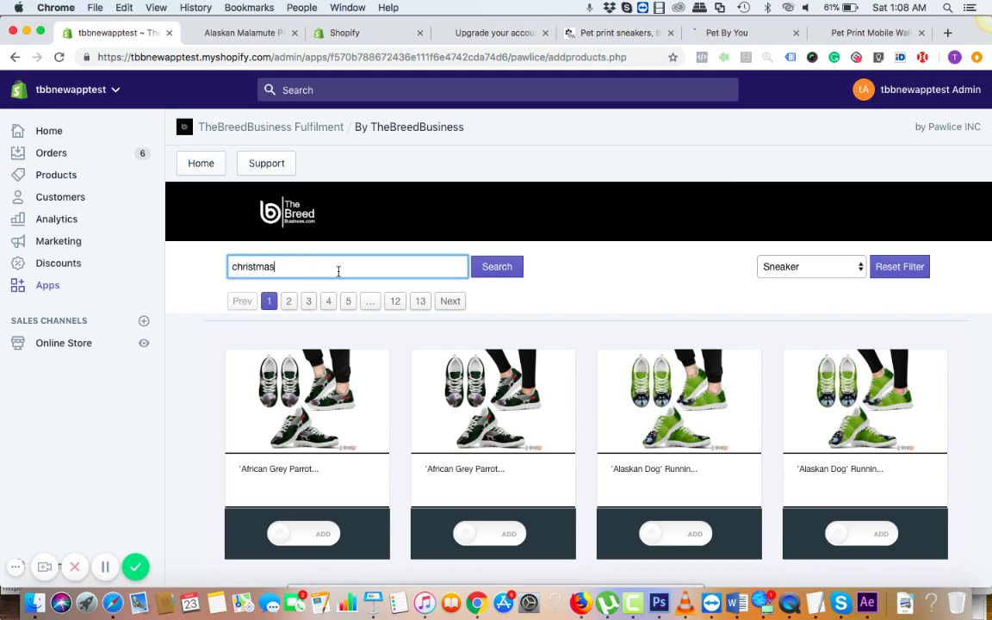
{"action": "left_click", "coordinate": [492, 267]}
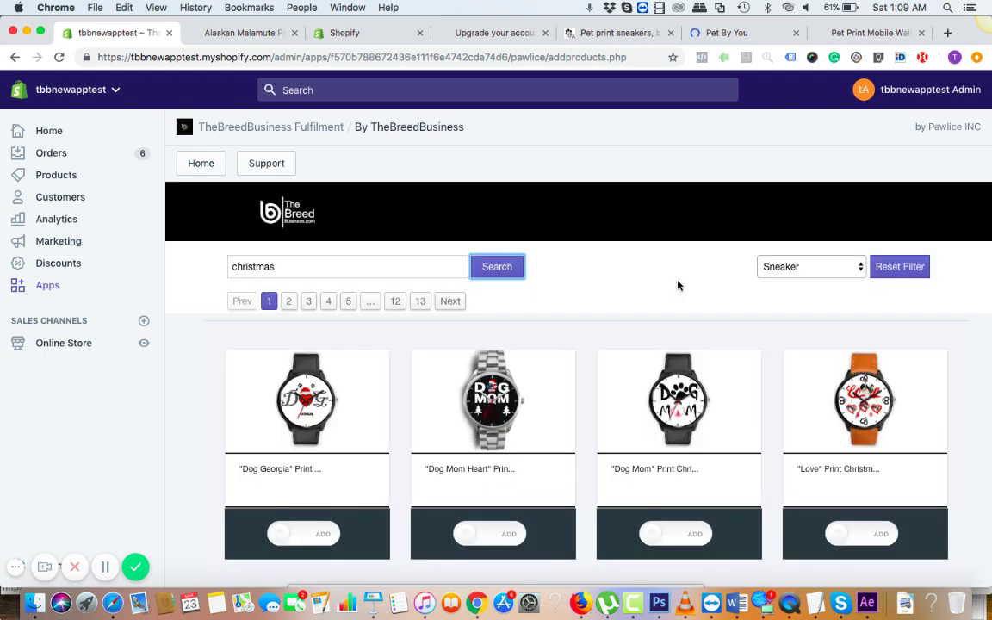
{"action": "scroll", "coordinate": [678, 285], "scroll_direction": "down", "scroll_amount": 5}
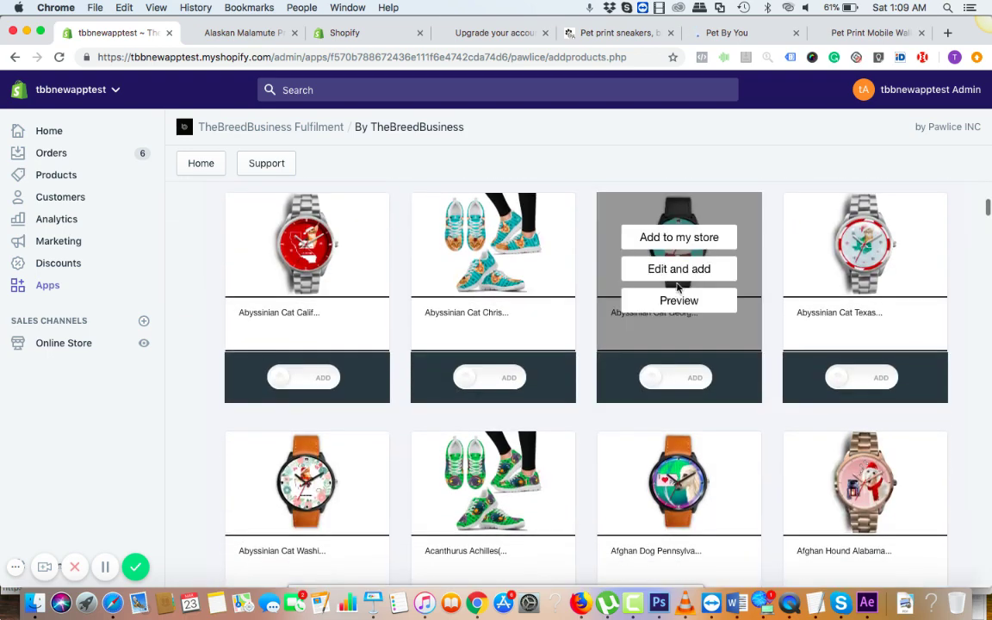
{"action": "scroll", "coordinate": [613, 406], "scroll_direction": "down", "scroll_amount": 2}
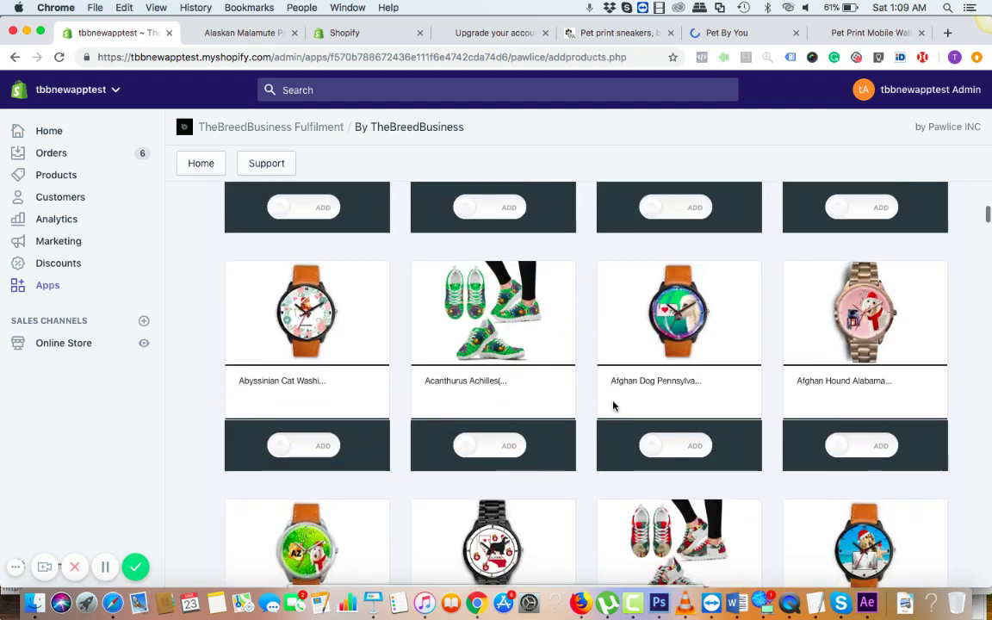
{"action": "scroll", "coordinate": [613, 406], "scroll_direction": "down", "scroll_amount": 3}
Step: Preview the "Afghan Hound Alabama..." watch, close the preview and look over the remaining Christmas products
{"action": "scroll", "coordinate": [740, 379], "scroll_direction": "up", "scroll_amount": 2}
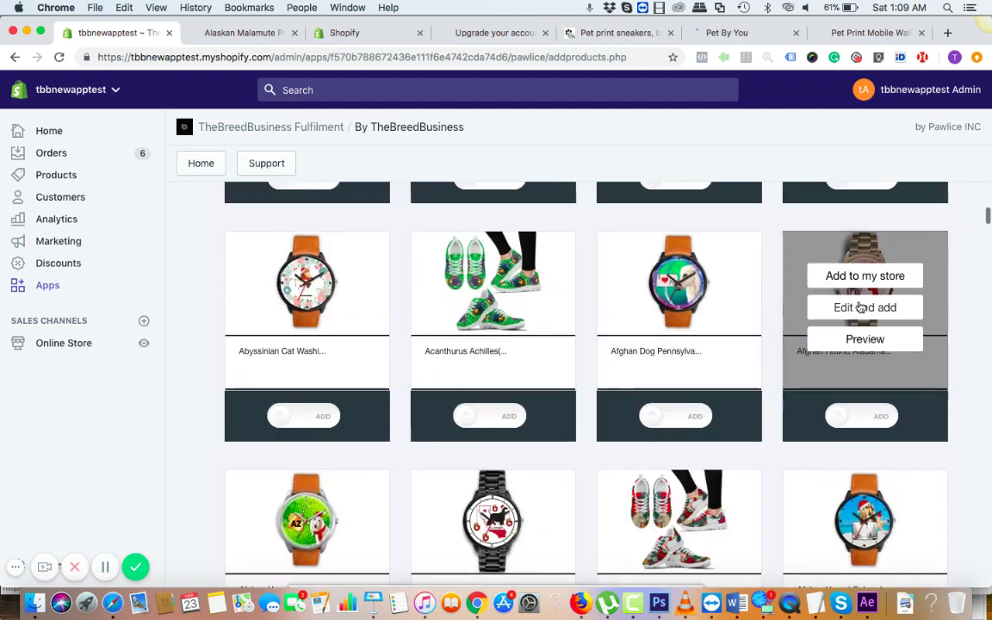
{"action": "left_click", "coordinate": [865, 339]}
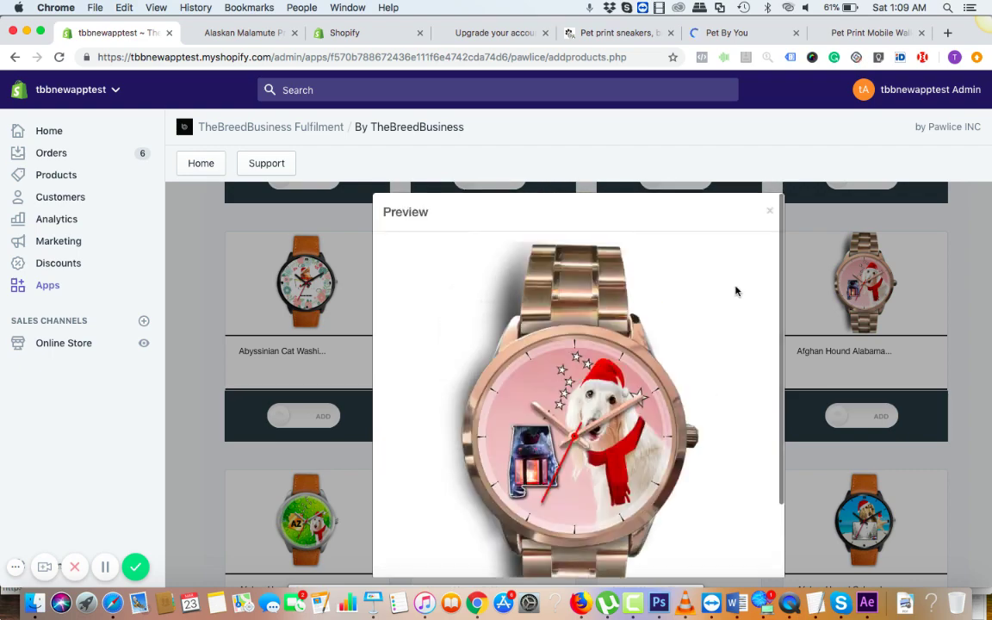
{"action": "left_click", "coordinate": [768, 210]}
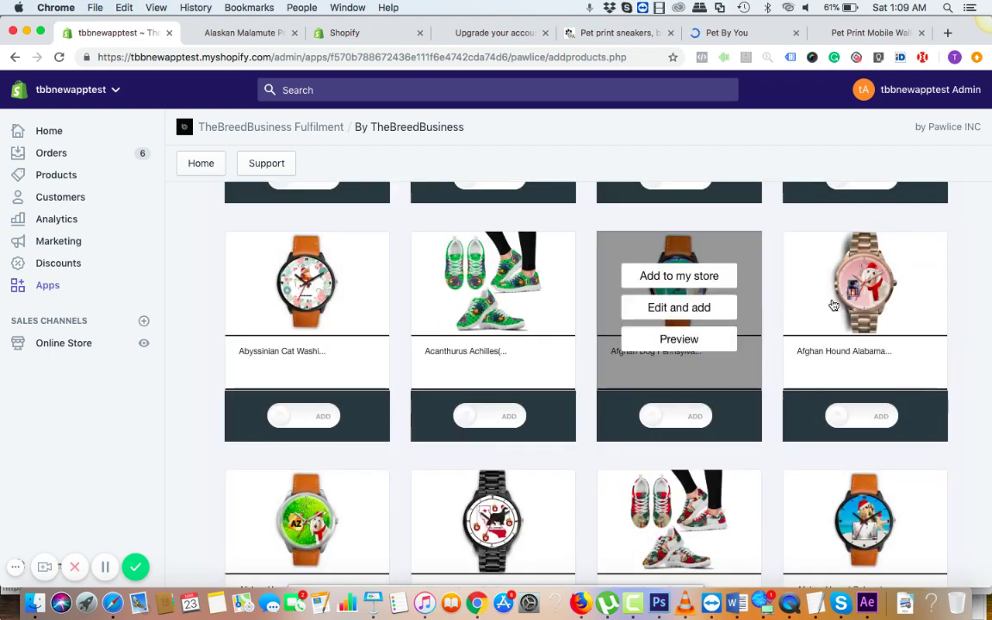
{"action": "scroll", "coordinate": [841, 308], "scroll_direction": "down", "scroll_amount": 5}
{"action": "scroll", "coordinate": [841, 308], "scroll_direction": "up", "scroll_amount": 5}
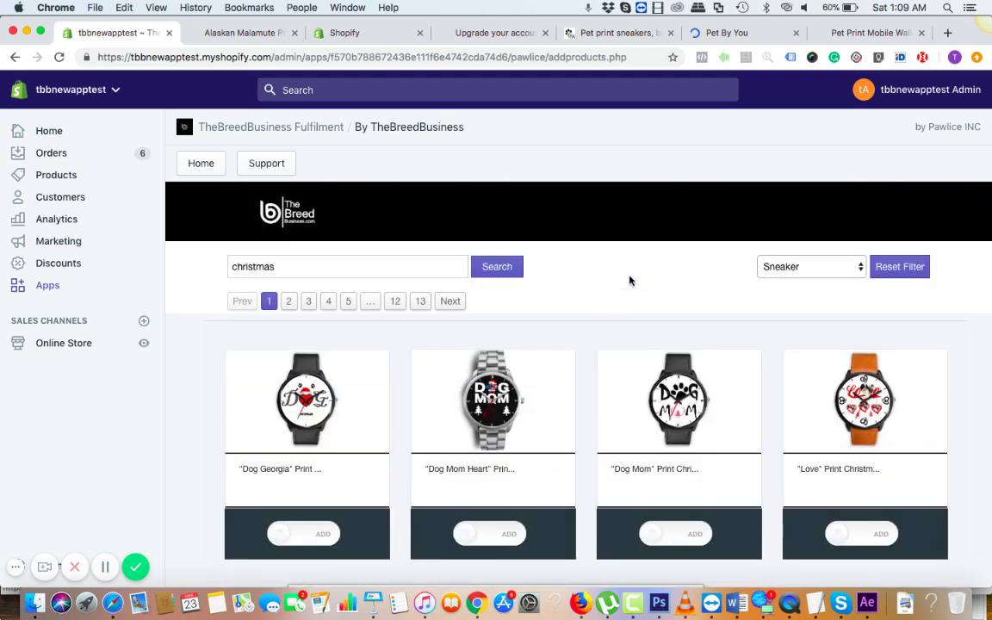
{"action": "scroll", "coordinate": [630, 281], "scroll_direction": "down", "scroll_amount": 1}
{"action": "scroll", "coordinate": [630, 281], "scroll_direction": "up", "scroll_amount": 1}
Step: Search the catalogue for "texas" and look through the matching products
{"action": "triple_click", "coordinate": [306, 266]}
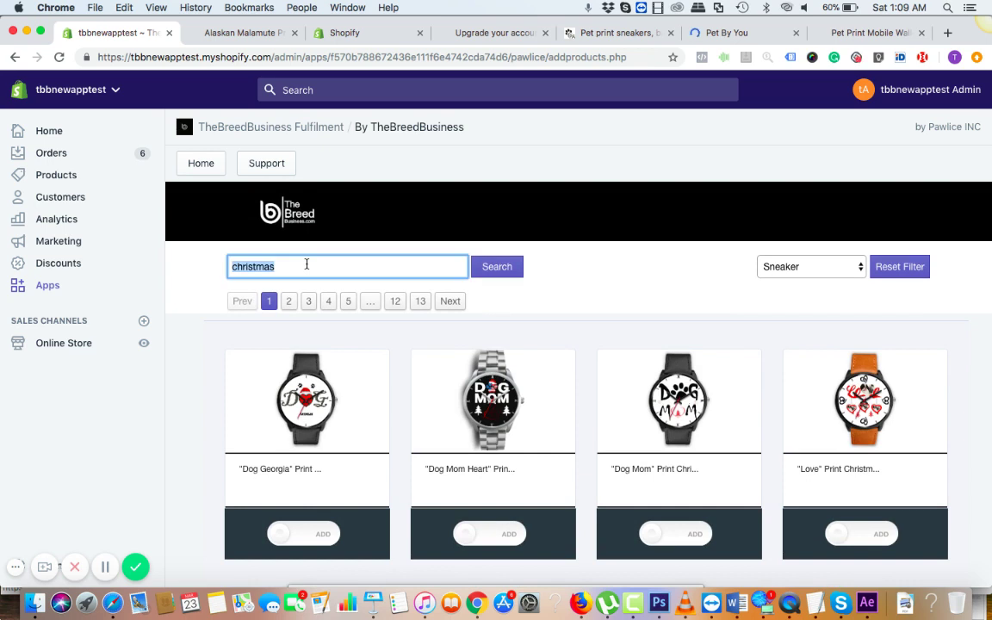
{"action": "type", "text": "t"}
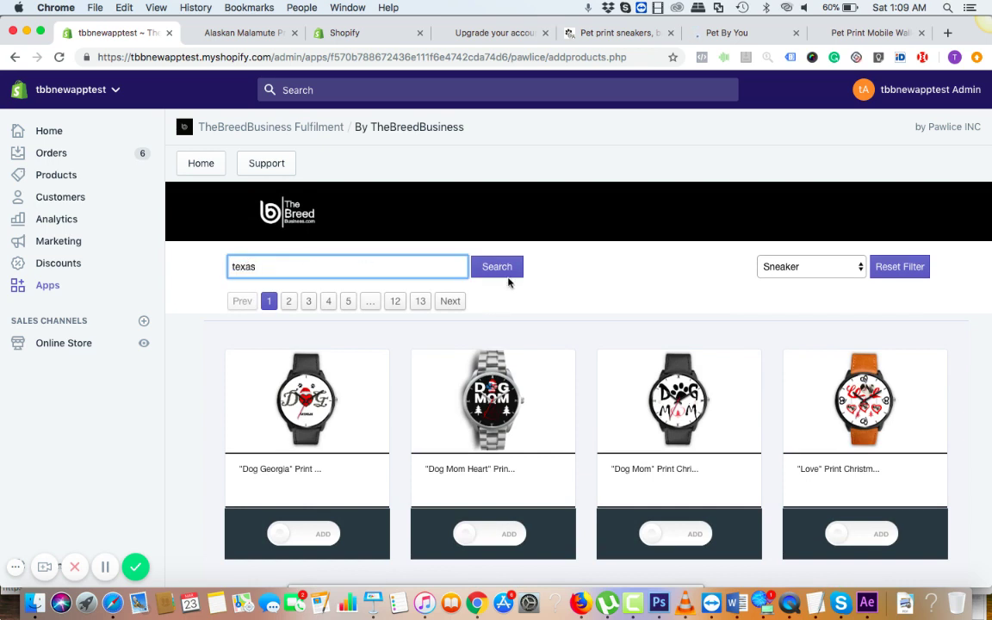
{"action": "type", "text": "exas"}
{"action": "left_click", "coordinate": [497, 272]}
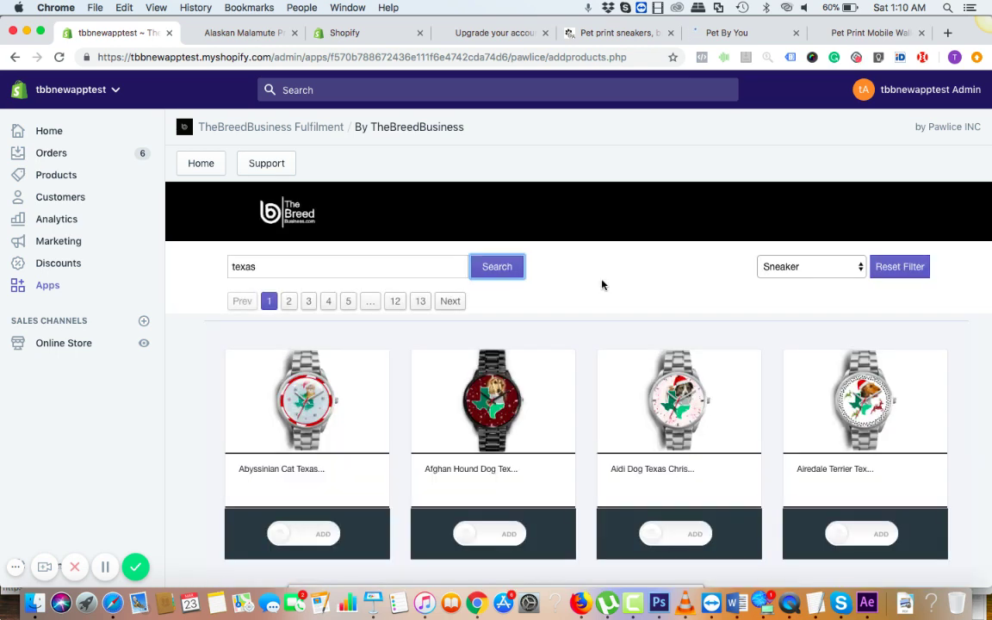
{"action": "scroll", "coordinate": [602, 285], "scroll_direction": "down", "scroll_amount": 4}
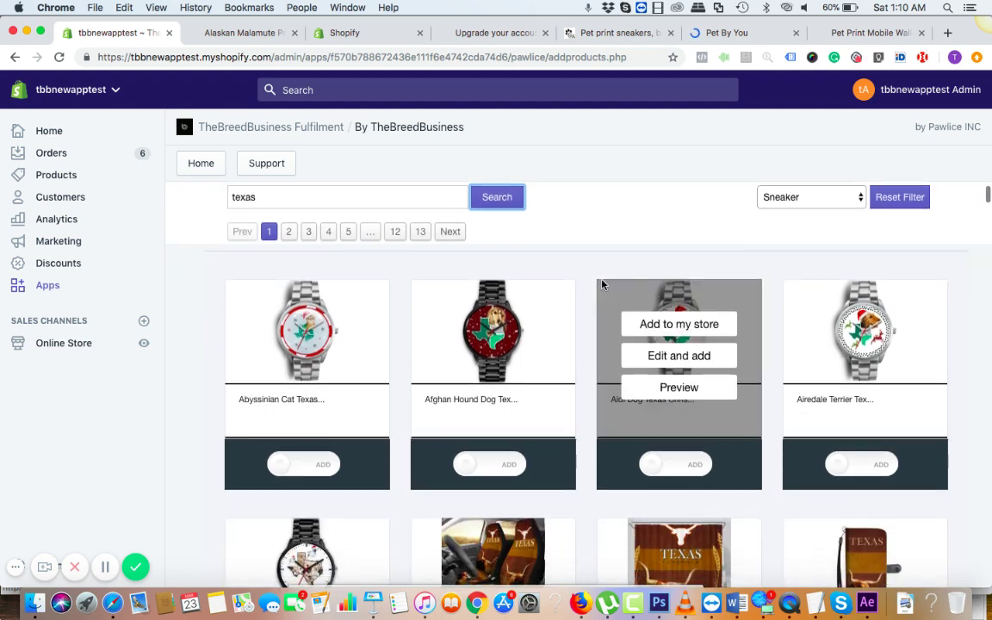
{"action": "scroll", "coordinate": [536, 424], "scroll_direction": "down", "scroll_amount": 10}
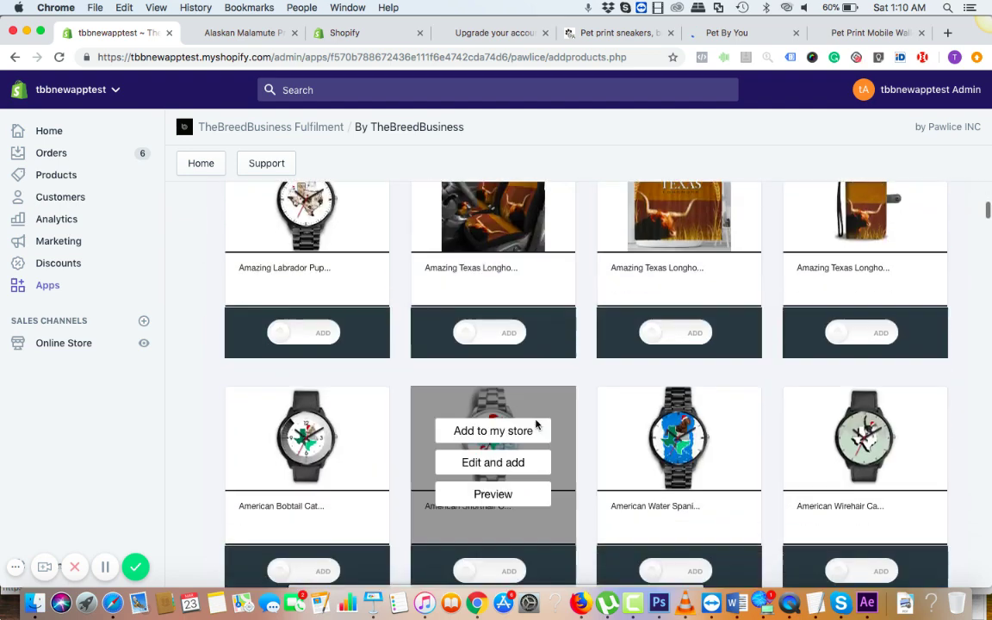
Step: Look further through the Texas products, preview the "Cute Beagle Dog Prin..." heart charm on the red background and close the preview
{"action": "scroll", "coordinate": [398, 465], "scroll_direction": "down", "scroll_amount": 12}
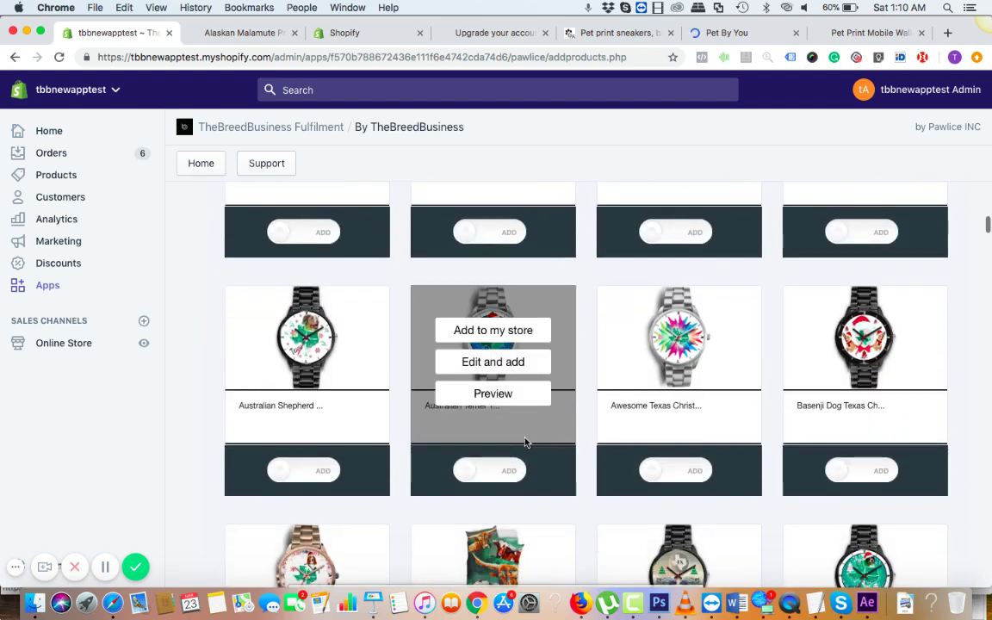
{"action": "scroll", "coordinate": [526, 443], "scroll_direction": "down", "scroll_amount": 5}
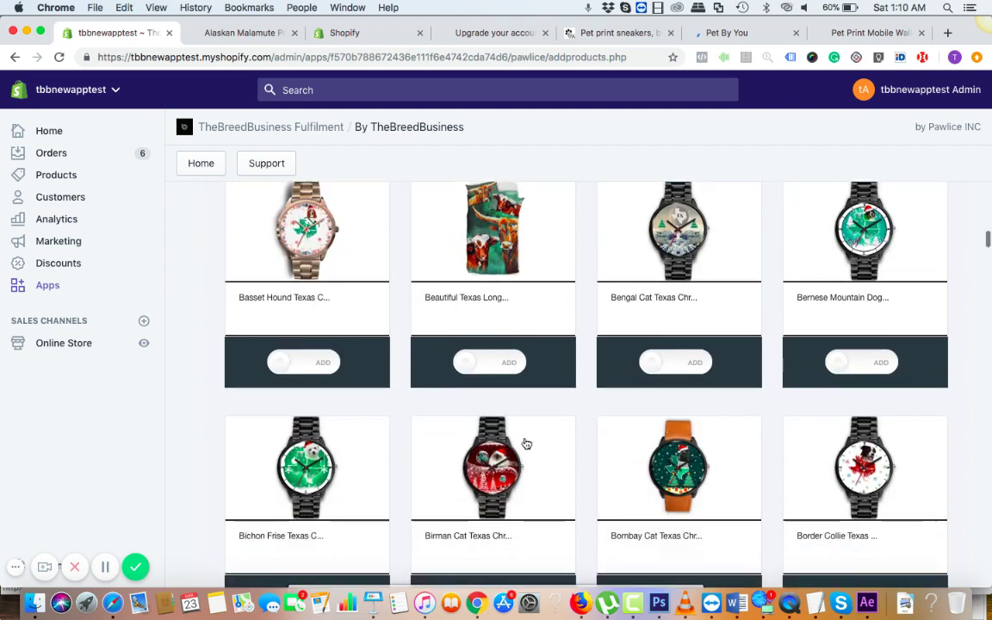
{"action": "scroll", "coordinate": [526, 442], "scroll_direction": "down", "scroll_amount": 12}
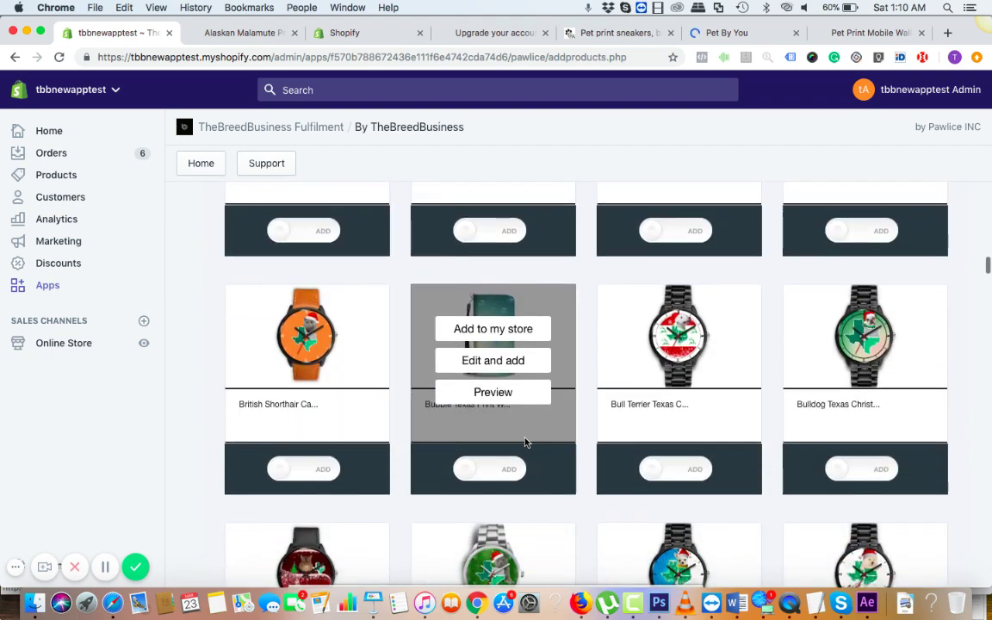
{"action": "scroll", "coordinate": [526, 443], "scroll_direction": "down", "scroll_amount": 9}
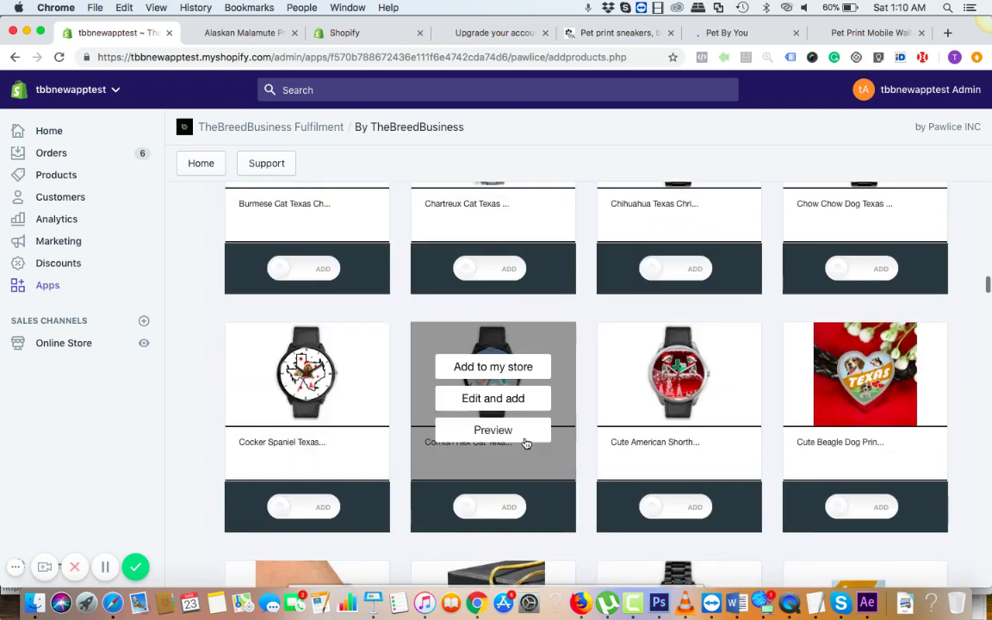
{"action": "left_click", "coordinate": [846, 427]}
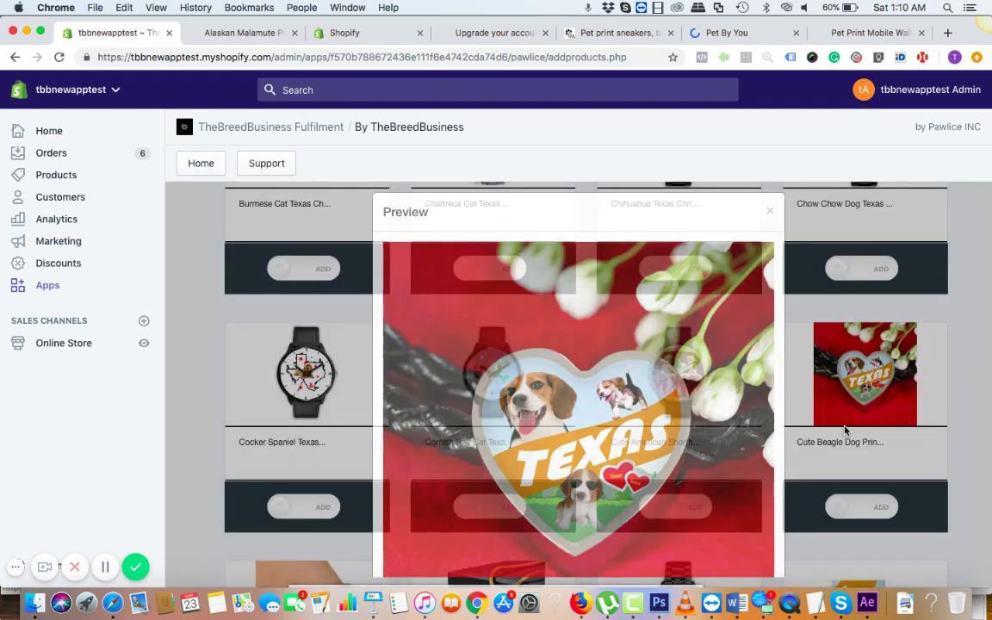
{"action": "left_click", "coordinate": [770, 213]}
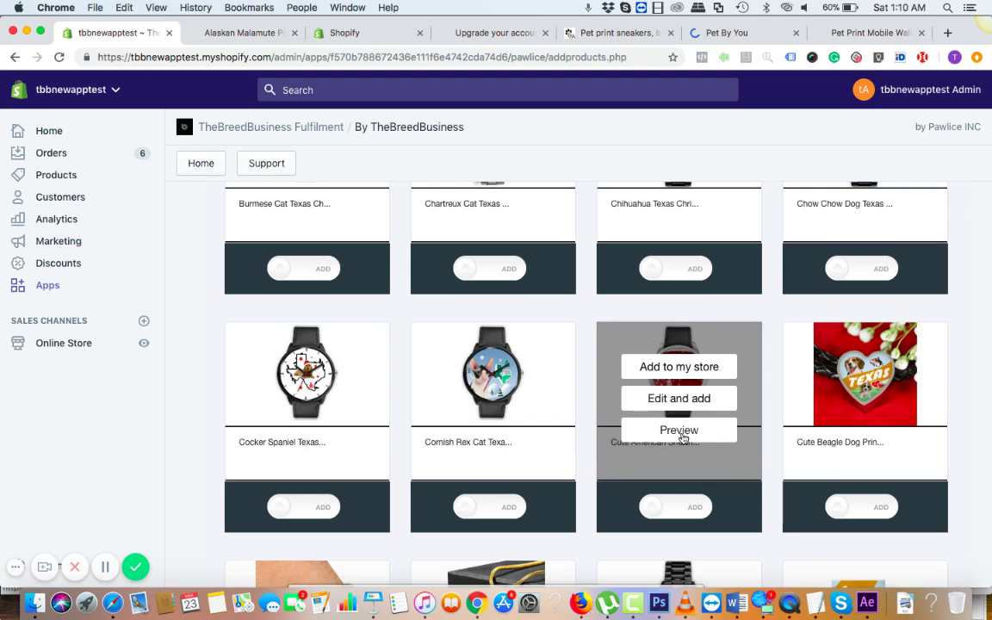
Step: Preview the "Cute American Shorth..." watch and the "Cornish Rex Cat Texa..." watch, closing each preview
{"action": "left_click", "coordinate": [681, 430]}
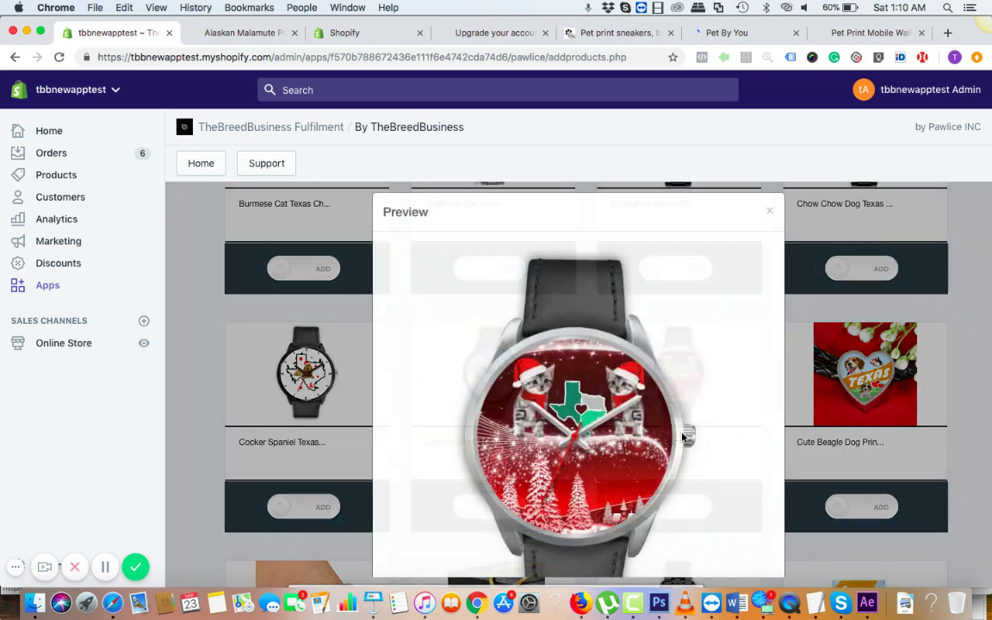
{"action": "left_click", "coordinate": [769, 211]}
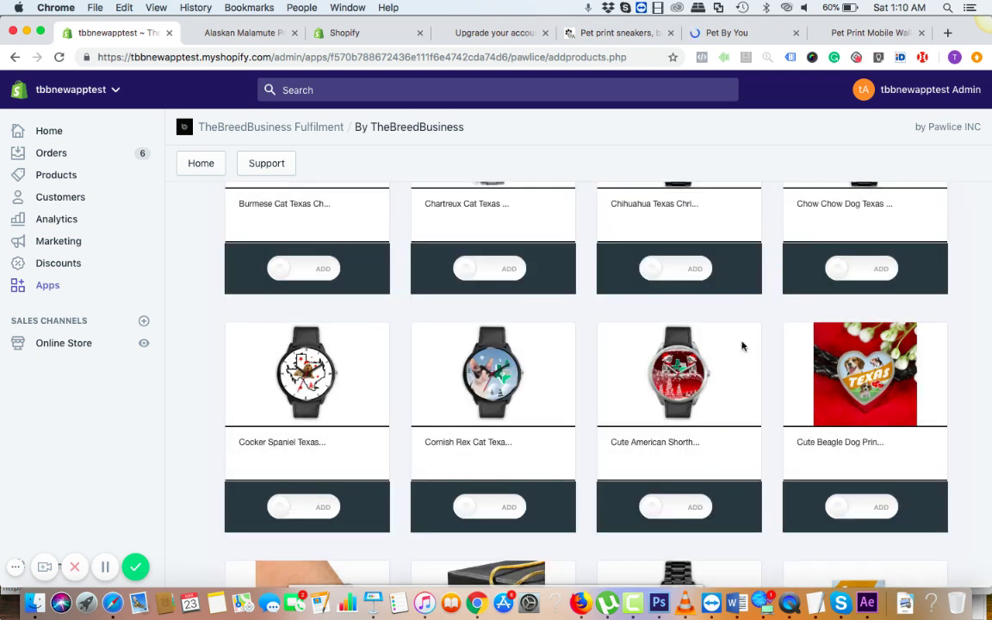
{"action": "mouse_move", "coordinate": [527, 469]}
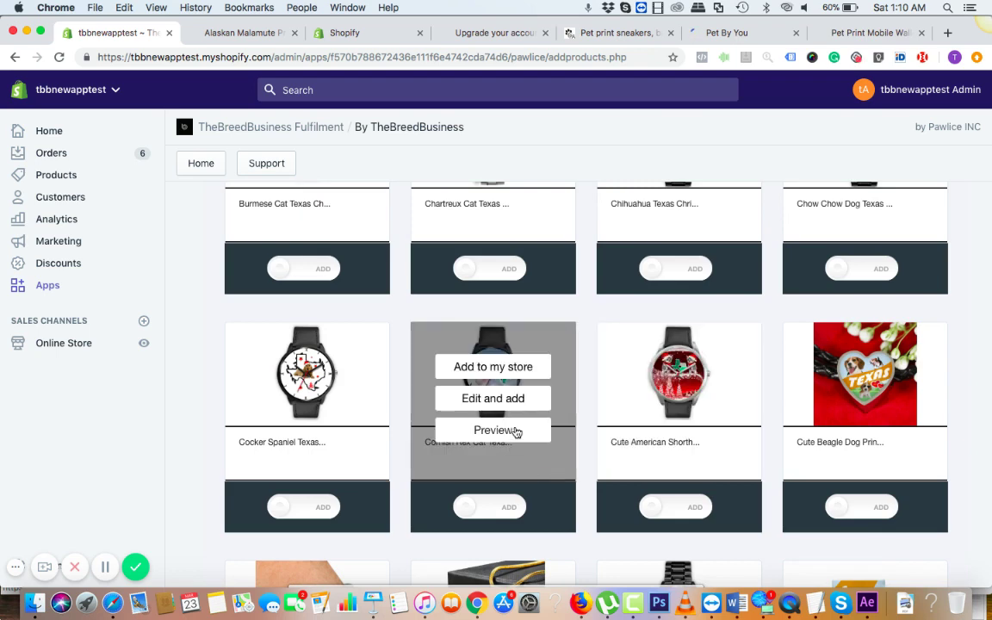
{"action": "left_click", "coordinate": [517, 431]}
{"action": "scroll", "coordinate": [694, 439], "scroll_direction": "down", "scroll_amount": 2}
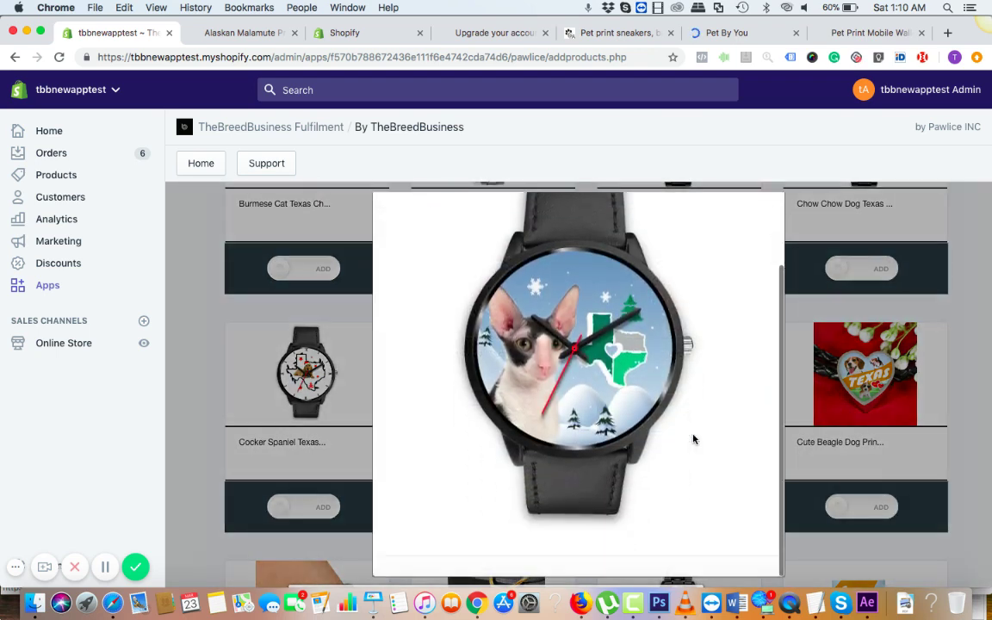
{"action": "scroll", "coordinate": [693, 440], "scroll_direction": "up", "scroll_amount": 5}
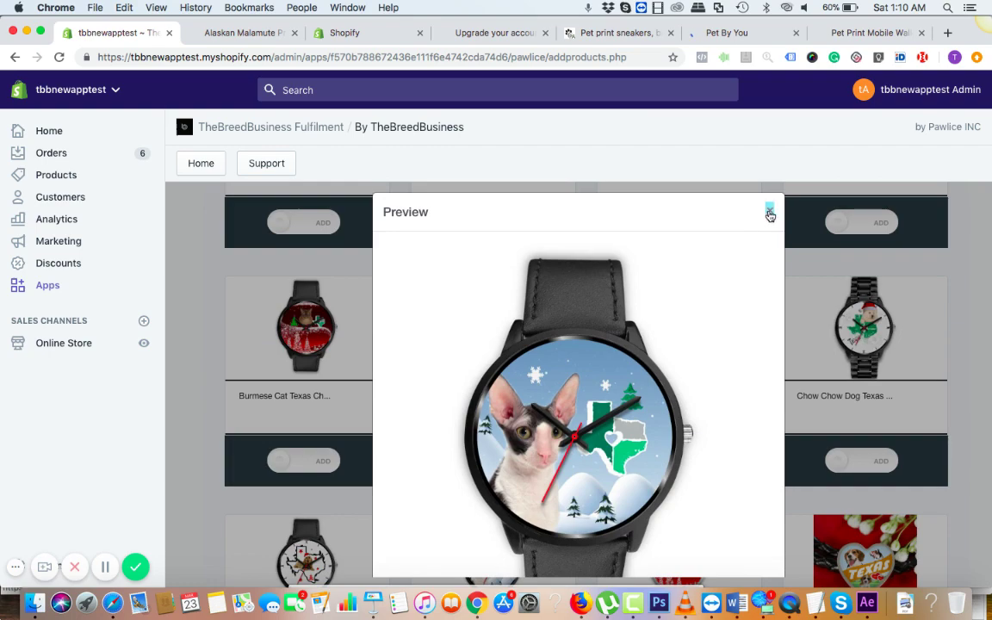
{"action": "left_click", "coordinate": [770, 214]}
Step: Look through more Texas products, preview the "Golden Retriever Pri..." bracelet shown on a wrist and close the preview
{"action": "scroll", "coordinate": [446, 327], "scroll_direction": "down", "scroll_amount": 5}
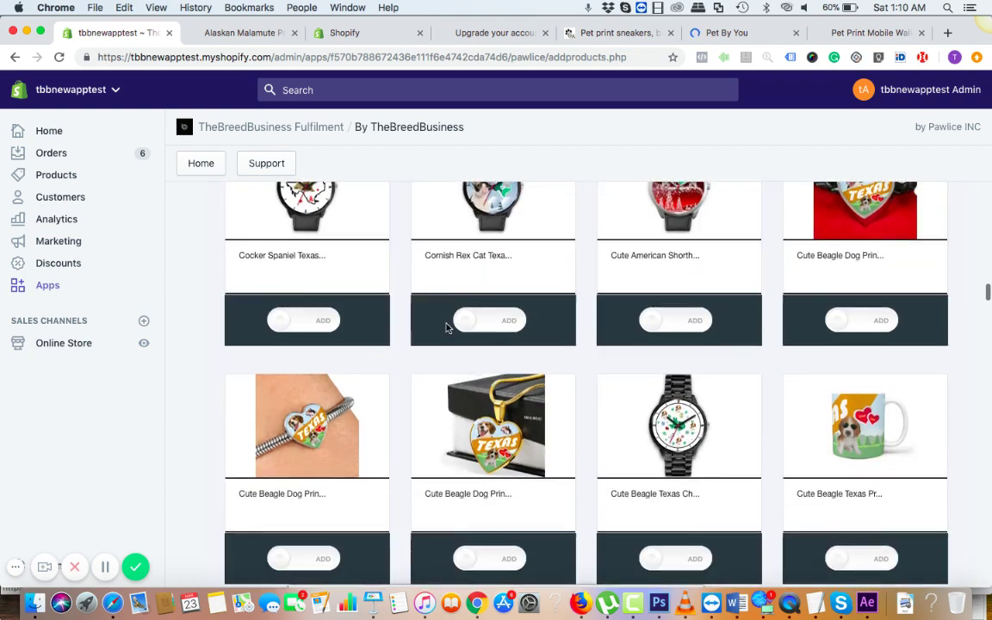
{"action": "scroll", "coordinate": [446, 327], "scroll_direction": "up", "scroll_amount": 4}
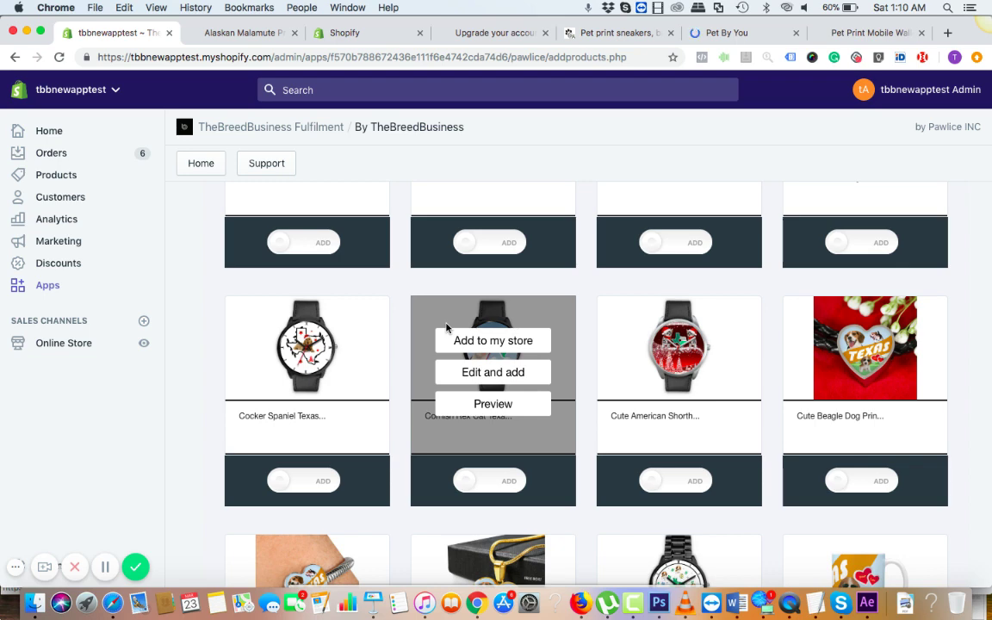
{"action": "scroll", "coordinate": [446, 328], "scroll_direction": "down", "scroll_amount": 5}
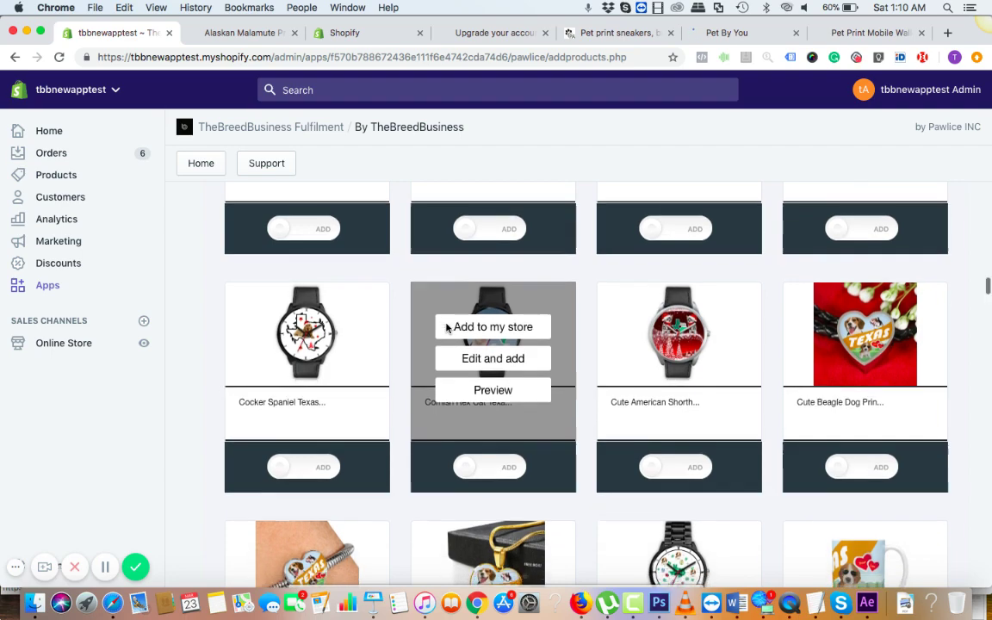
{"action": "scroll", "coordinate": [446, 327], "scroll_direction": "down", "scroll_amount": 3}
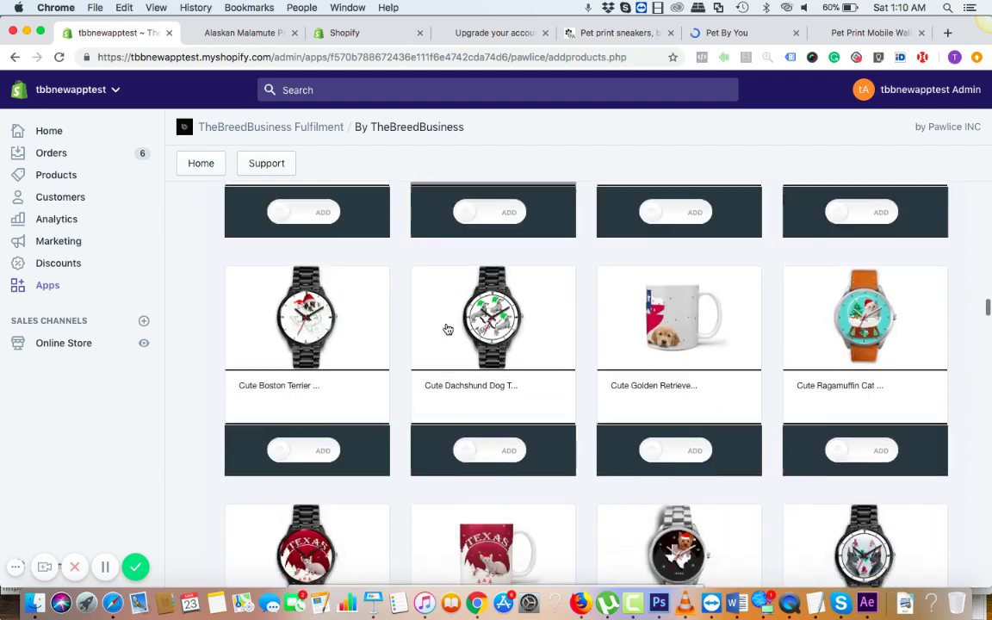
{"action": "scroll", "coordinate": [446, 327], "scroll_direction": "up", "scroll_amount": 10}
{"action": "scroll", "coordinate": [447, 329], "scroll_direction": "down", "scroll_amount": 15}
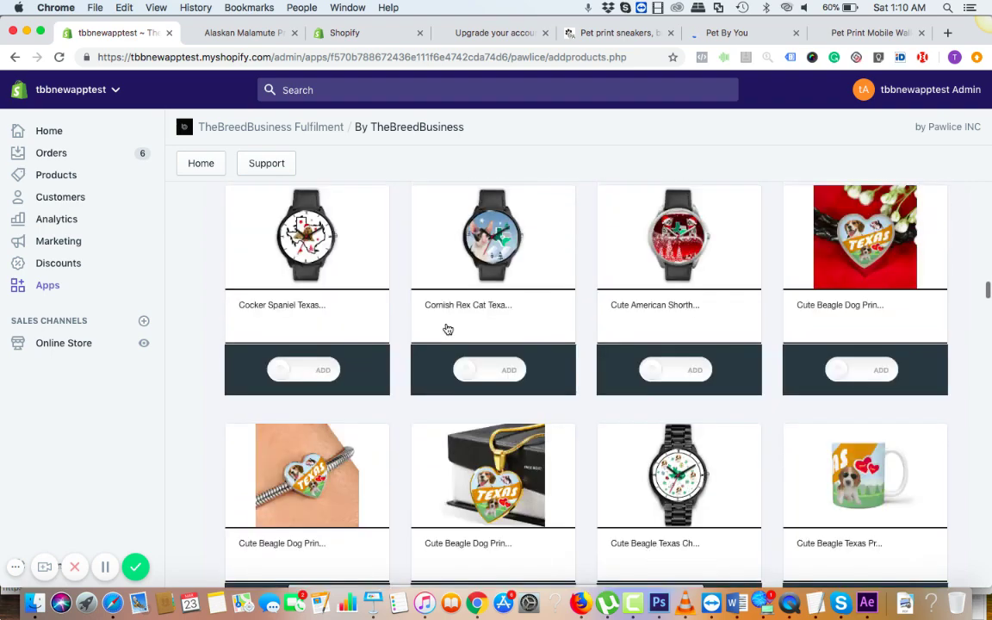
{"action": "scroll", "coordinate": [447, 330], "scroll_direction": "down", "scroll_amount": 4}
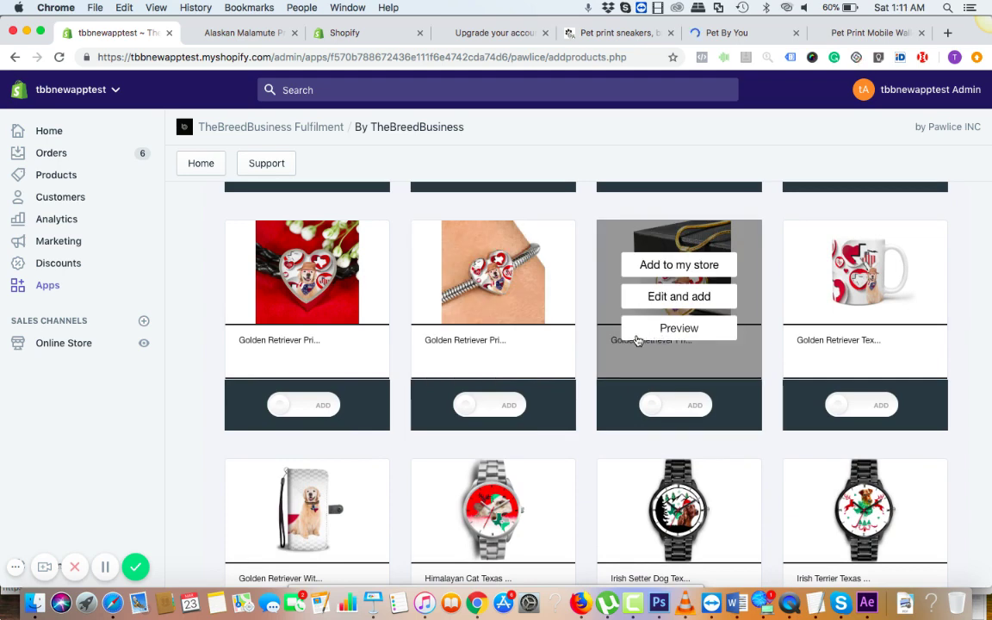
{"action": "left_click", "coordinate": [500, 331]}
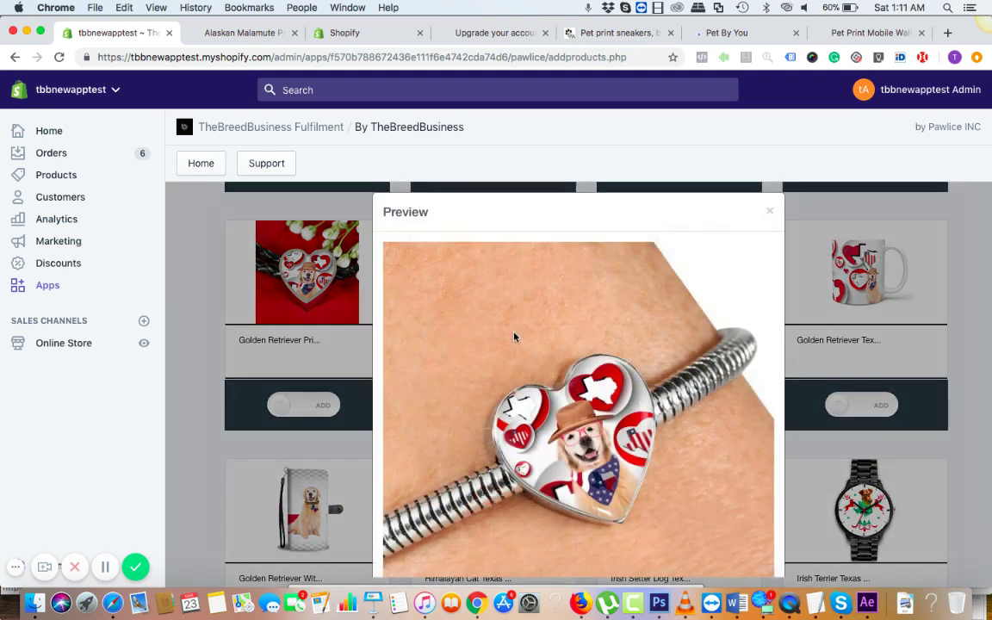
{"action": "left_click", "coordinate": [770, 210]}
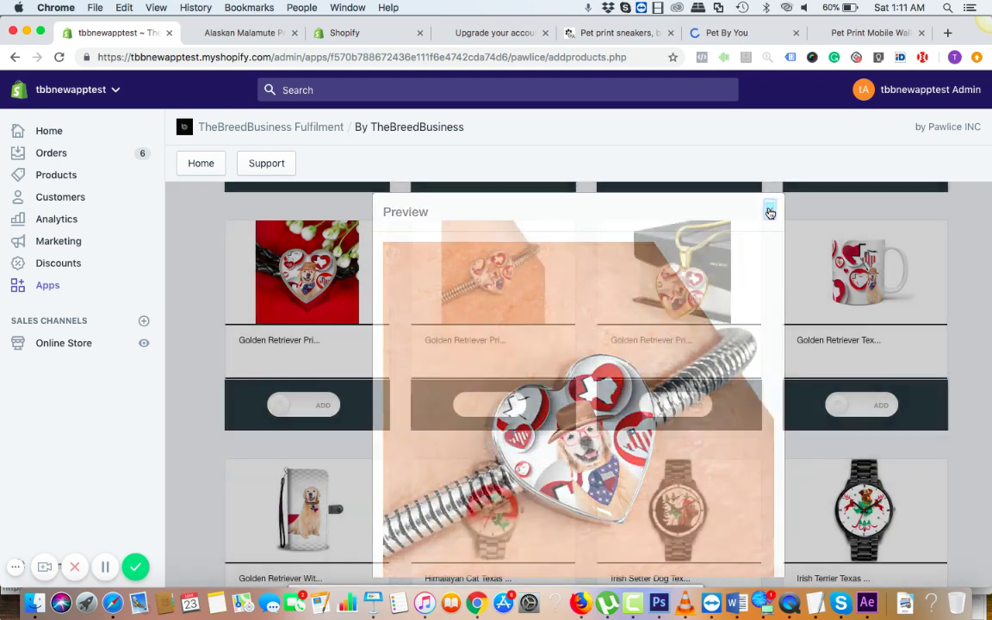
Step: Look over a few more Texas products and search the catalogue for "ohio"
{"action": "scroll", "coordinate": [702, 329], "scroll_direction": "down", "scroll_amount": 5}
{"action": "scroll", "coordinate": [693, 312], "scroll_direction": "up", "scroll_amount": 3}
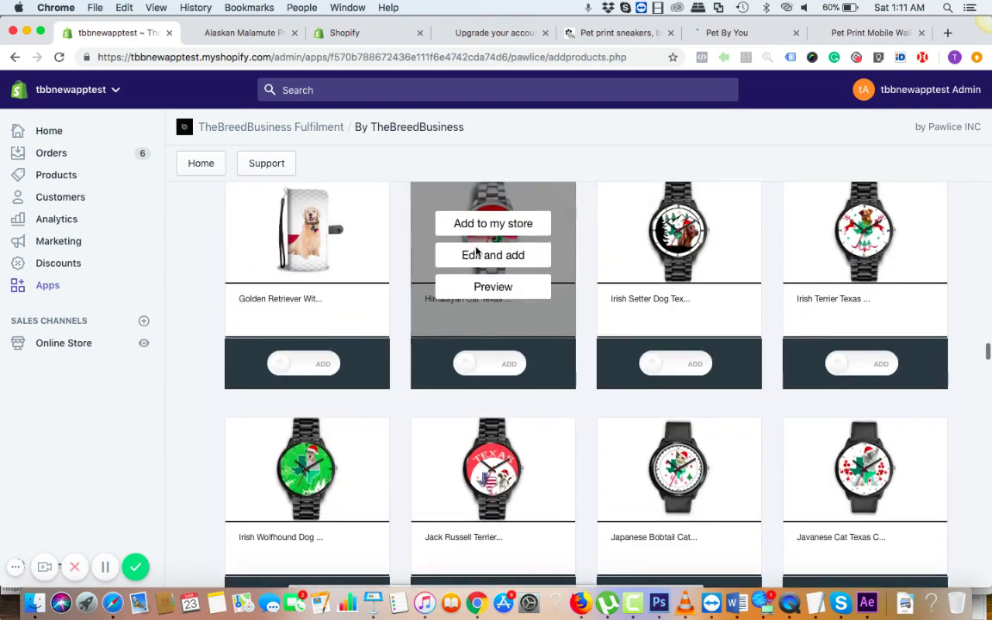
{"action": "scroll", "coordinate": [633, 273], "scroll_direction": "up", "scroll_amount": 15}
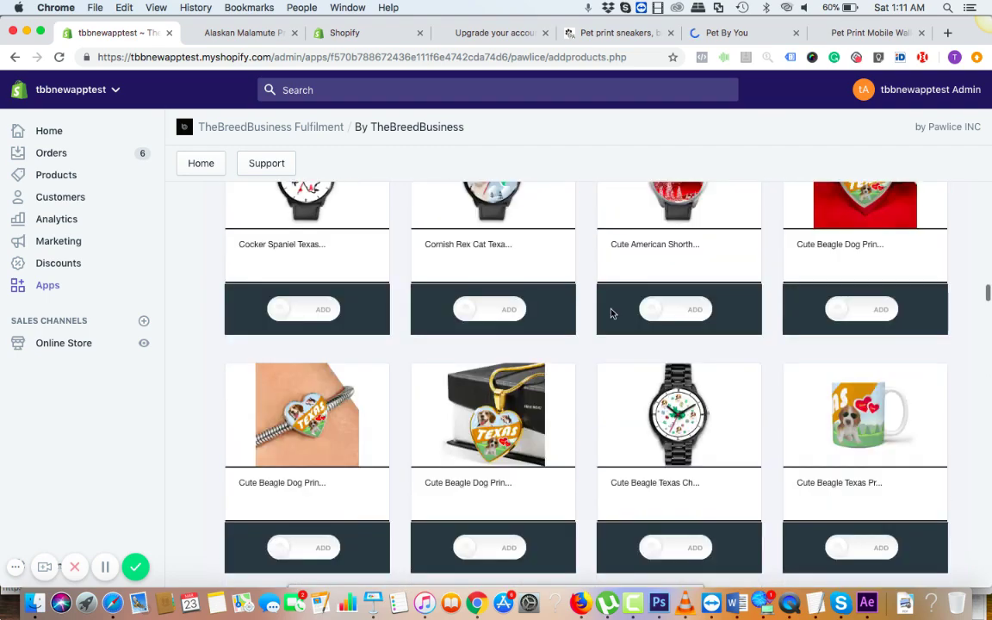
{"action": "scroll", "coordinate": [457, 330], "scroll_direction": "up", "scroll_amount": 8}
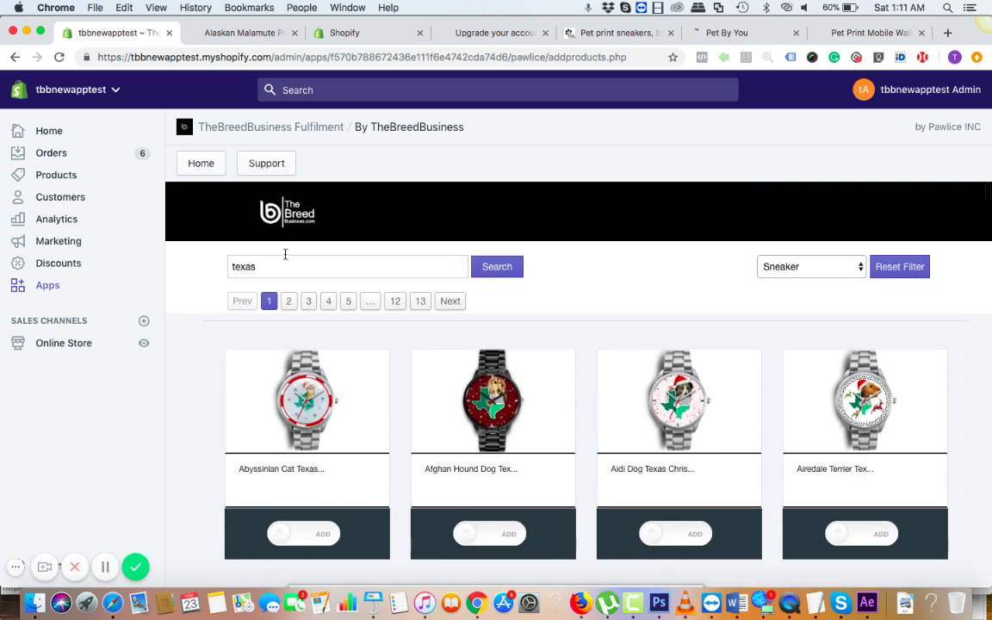
{"action": "double_click", "coordinate": [285, 264]}
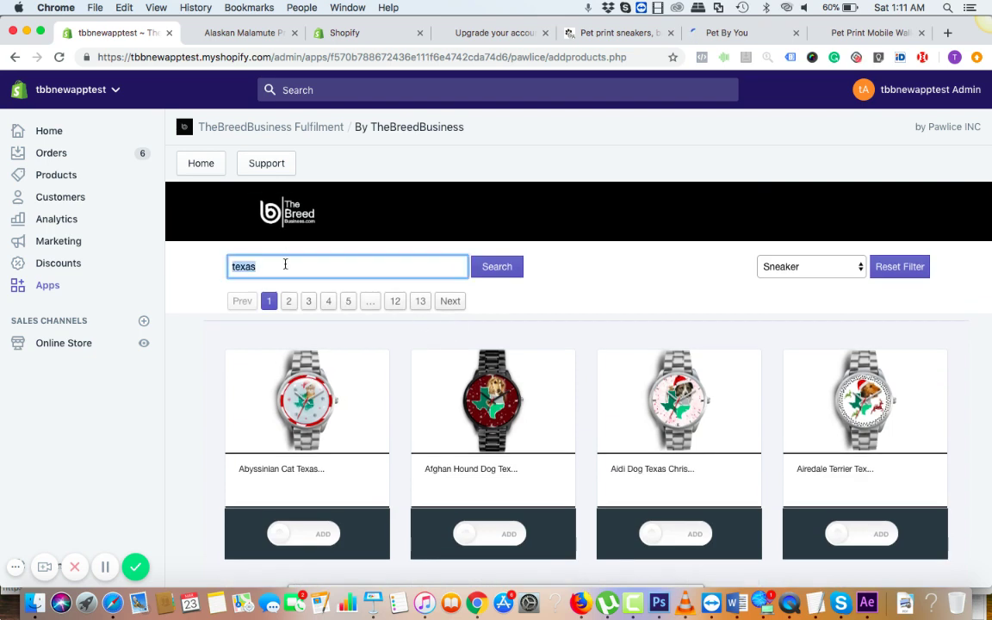
{"action": "type", "text": "ohio"}
{"action": "left_click", "coordinate": [497, 272]}
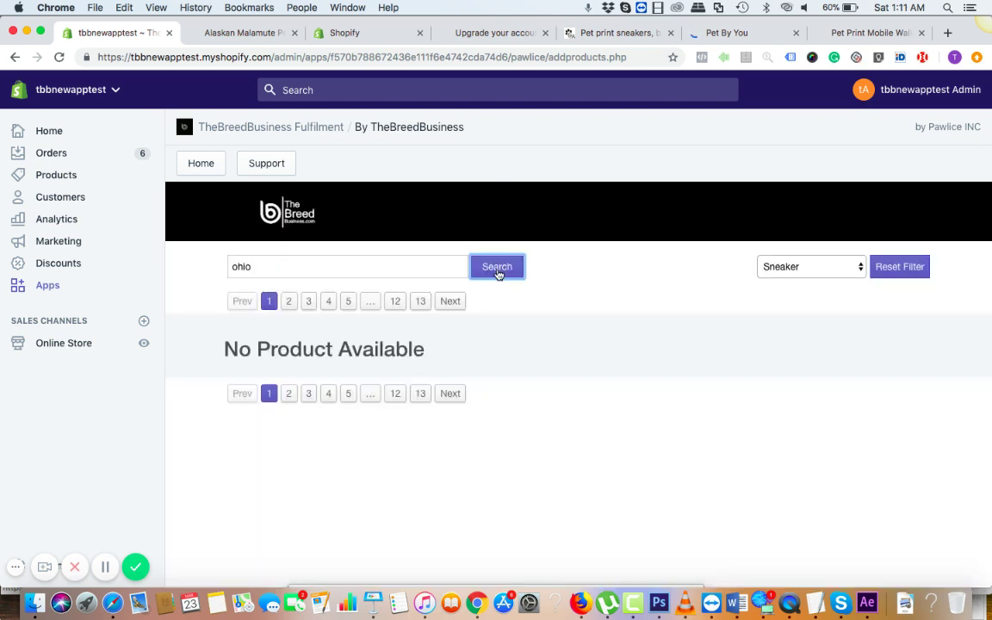
Step: Replace the search term with "PA" and search the catalogue for it
{"action": "double_click", "coordinate": [327, 276]}
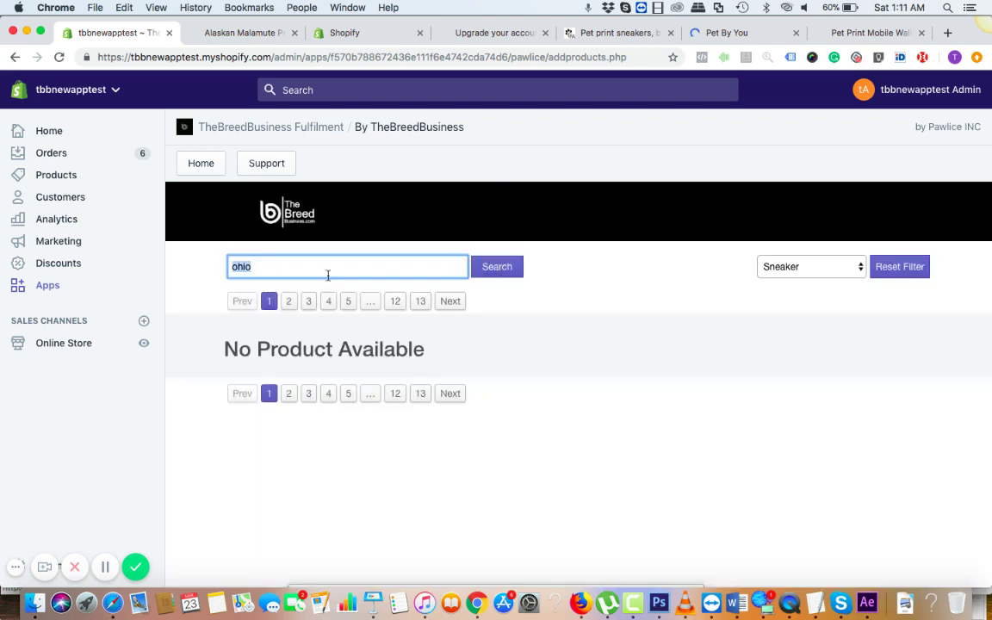
{"action": "key", "text": "BackSpace"}
{"action": "type", "text": "PA"}
{"action": "left_click", "coordinate": [472, 272]}
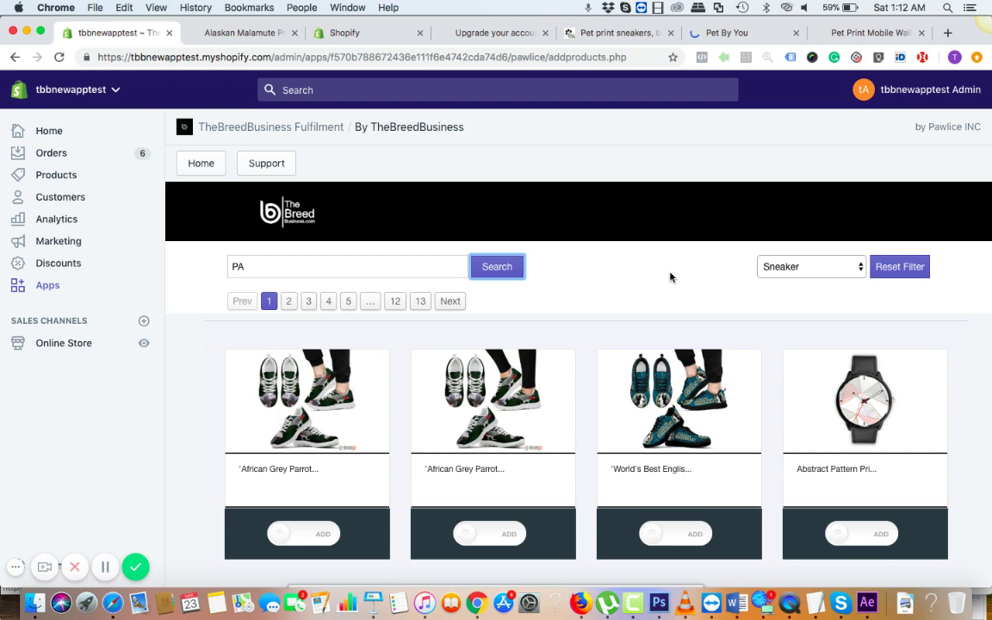
Step: Search the catalogue for "horse" and look at the first matching products
{"action": "double_click", "coordinate": [321, 268]}
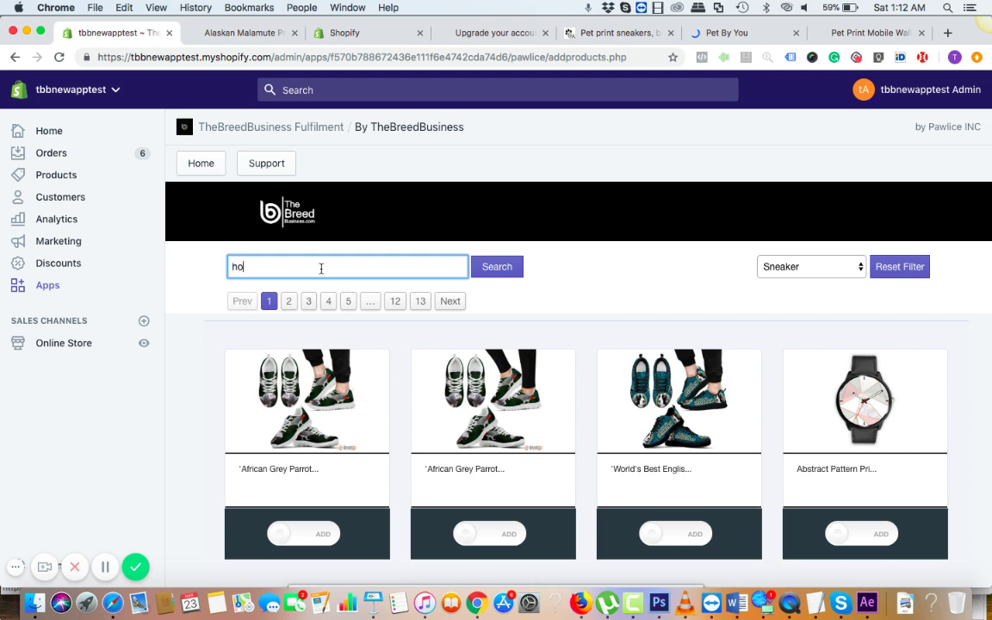
{"action": "type", "text": "horse"}
{"action": "left_click", "coordinate": [496, 268]}
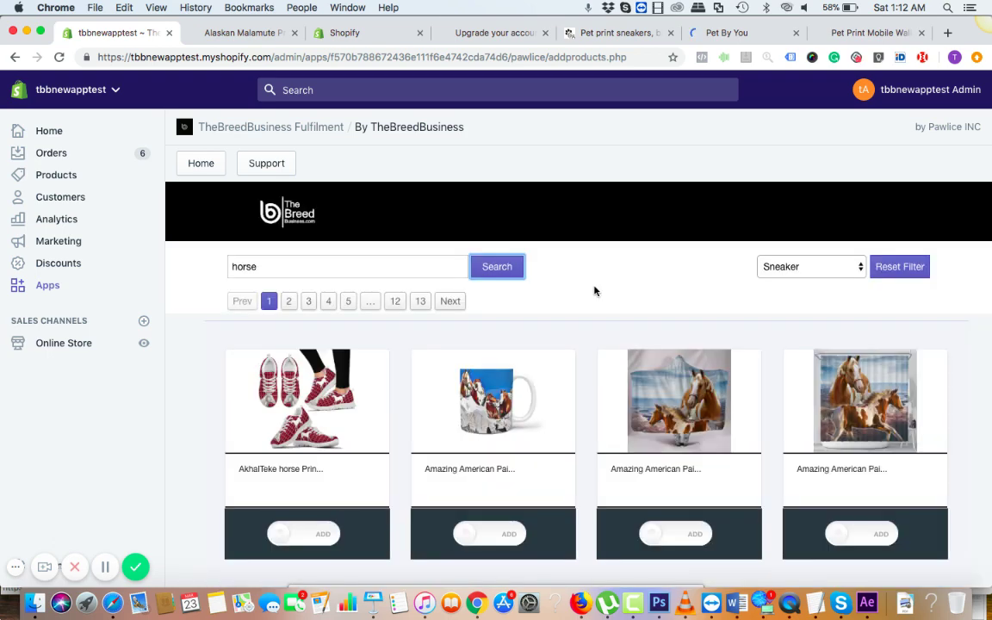
{"action": "scroll", "coordinate": [594, 291], "scroll_direction": "down", "scroll_amount": 2}
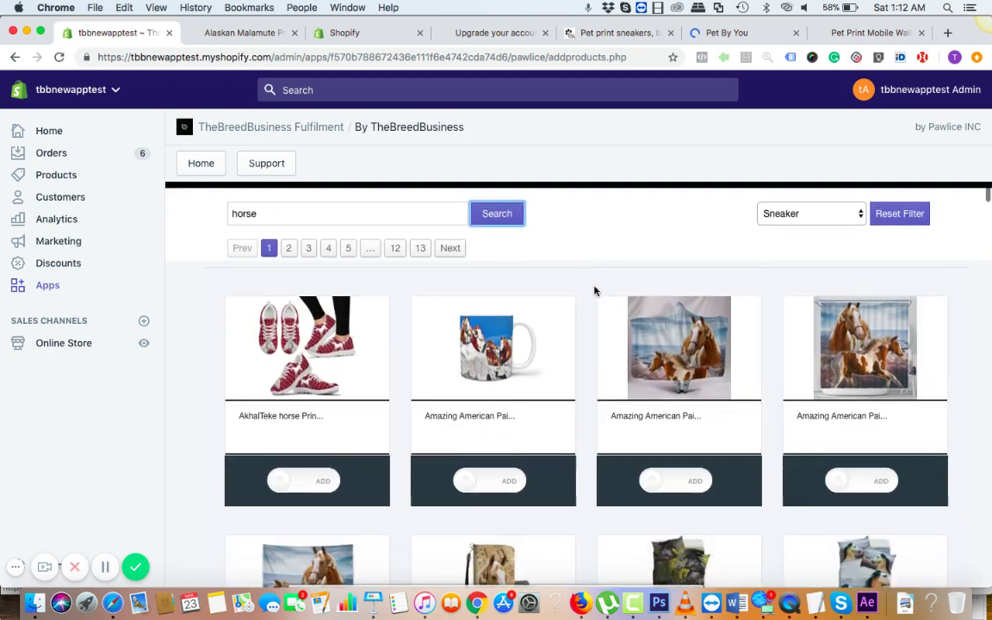
Step: Open the "Amazing American Pai..." mug's product details for editing, close them and look over more horse products
{"action": "mouse_move", "coordinate": [270, 405]}
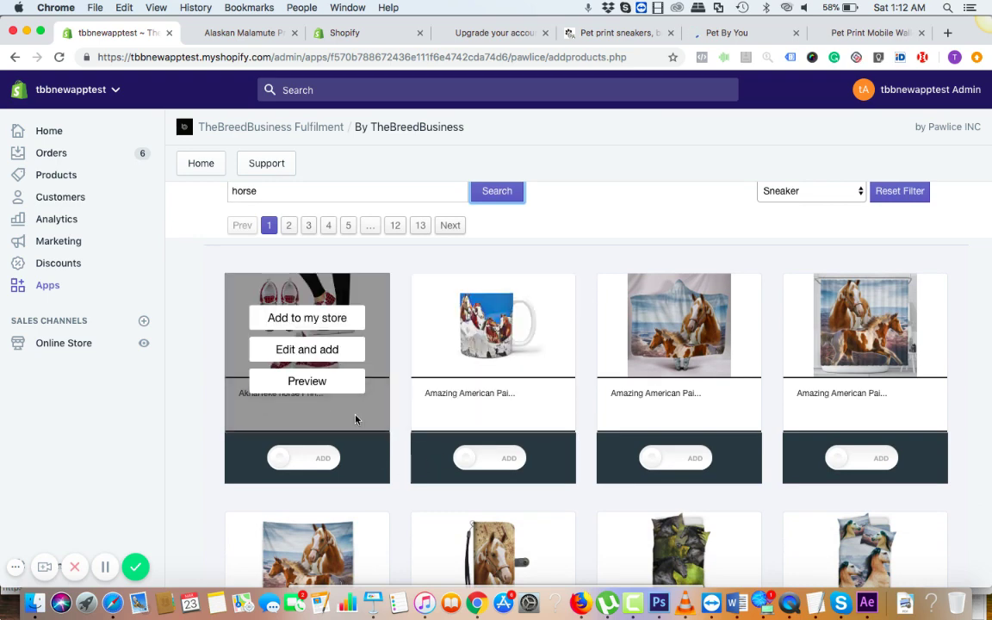
{"action": "mouse_move", "coordinate": [512, 432]}
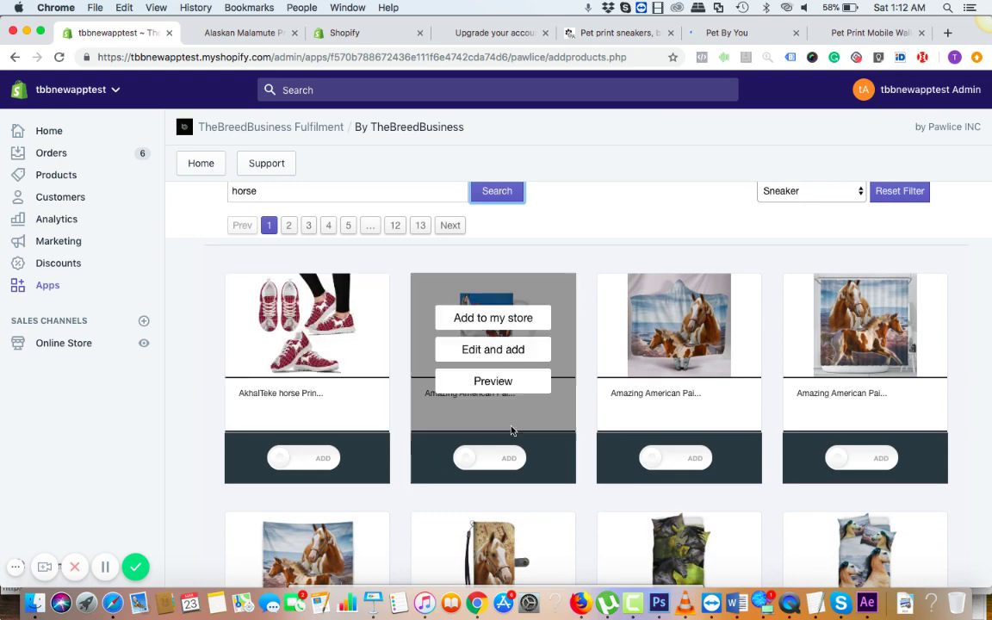
{"action": "left_click", "coordinate": [514, 351]}
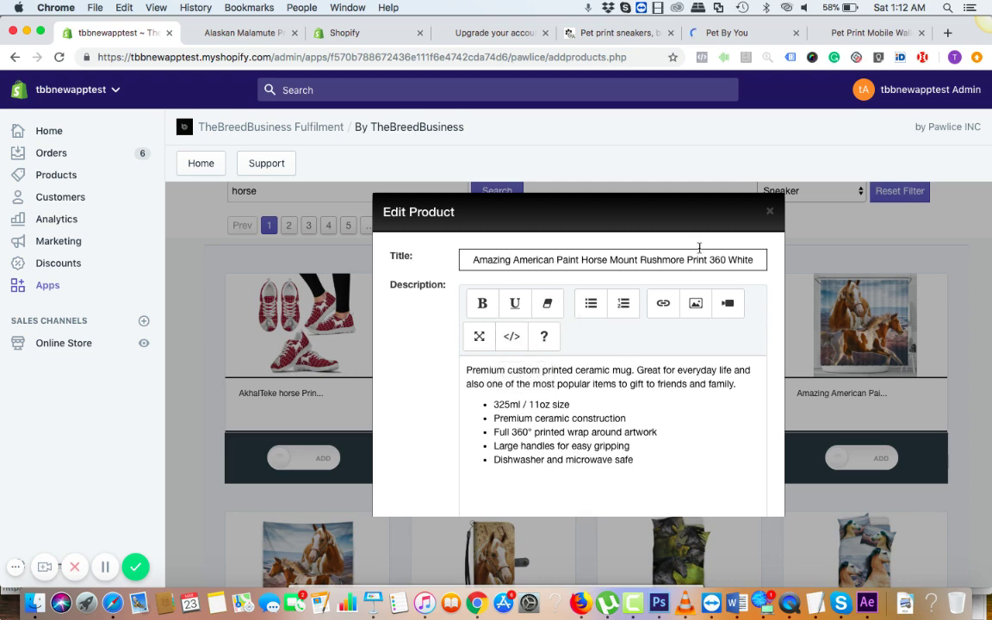
{"action": "left_click", "coordinate": [770, 214]}
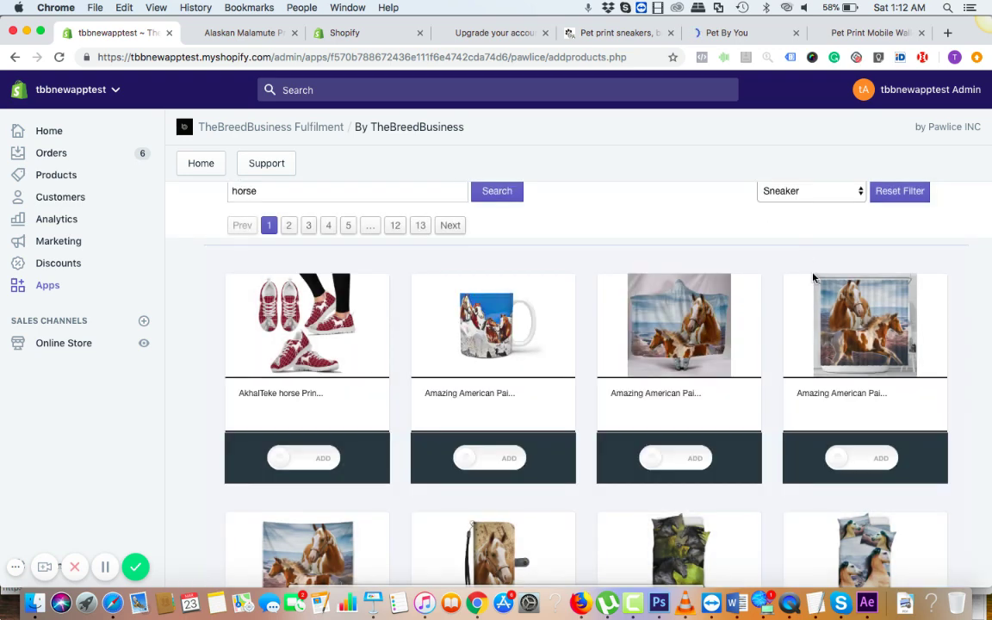
{"action": "scroll", "coordinate": [589, 358], "scroll_direction": "down", "scroll_amount": 3}
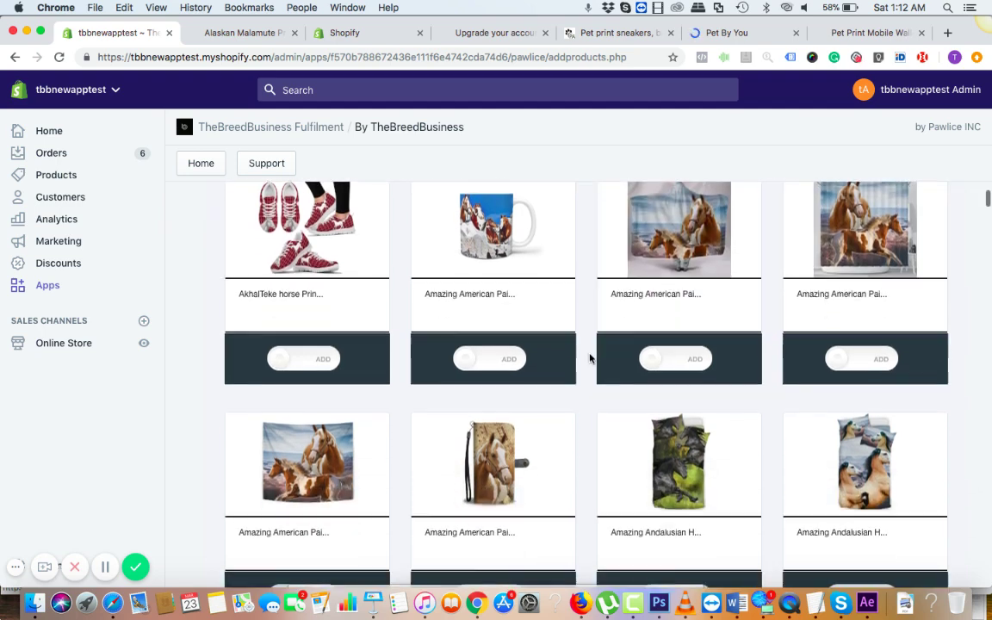
{"action": "scroll", "coordinate": [592, 357], "scroll_direction": "down", "scroll_amount": 2}
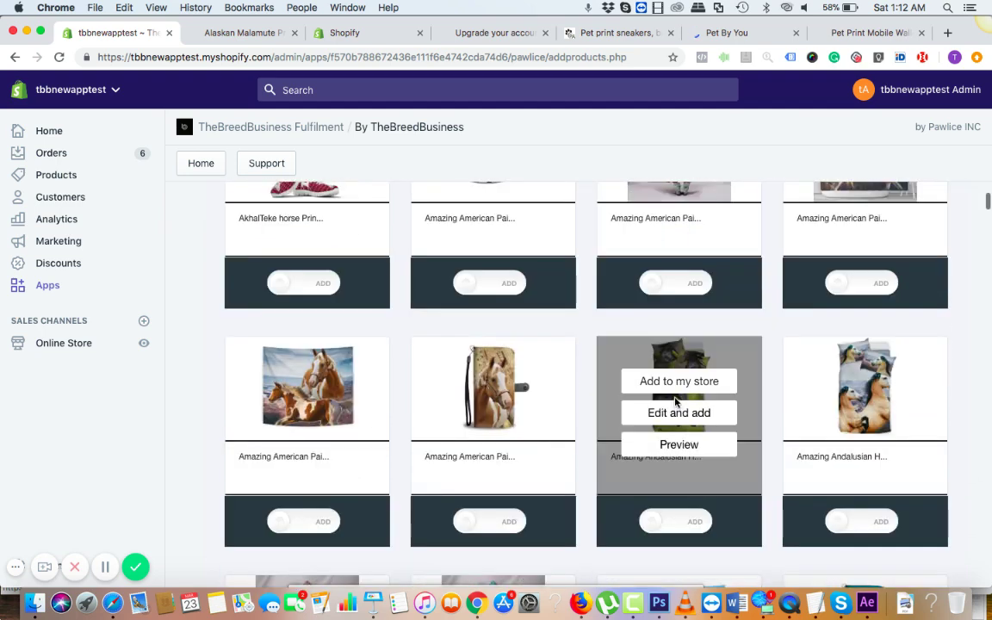
Step: Preview the black-horse Amazing Andalusian Horse bedding set, open its product details for editing and close them
{"action": "left_click", "coordinate": [672, 446]}
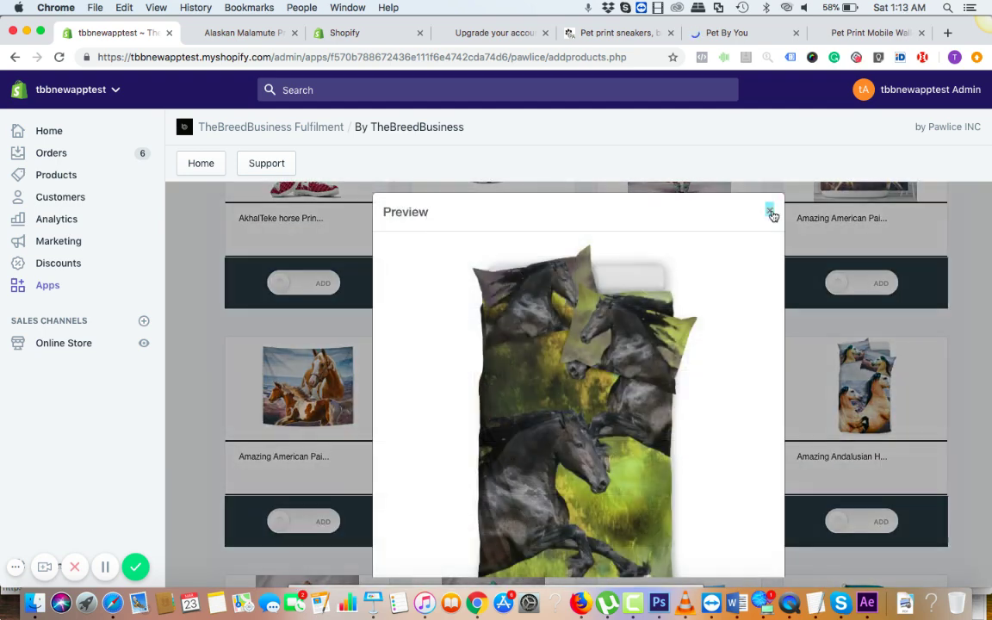
{"action": "left_click", "coordinate": [771, 214]}
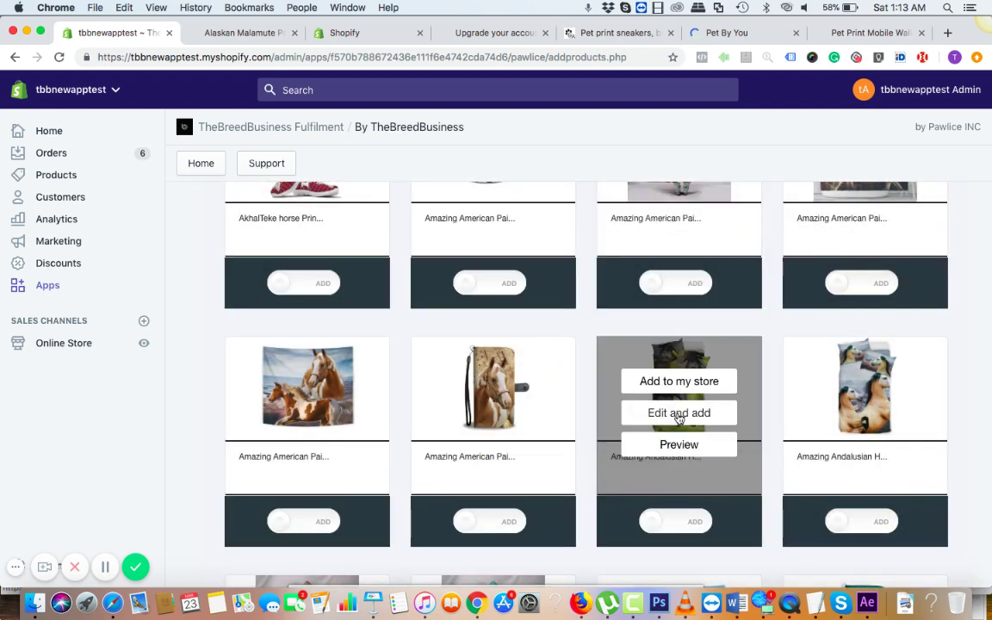
{"action": "left_click", "coordinate": [678, 415]}
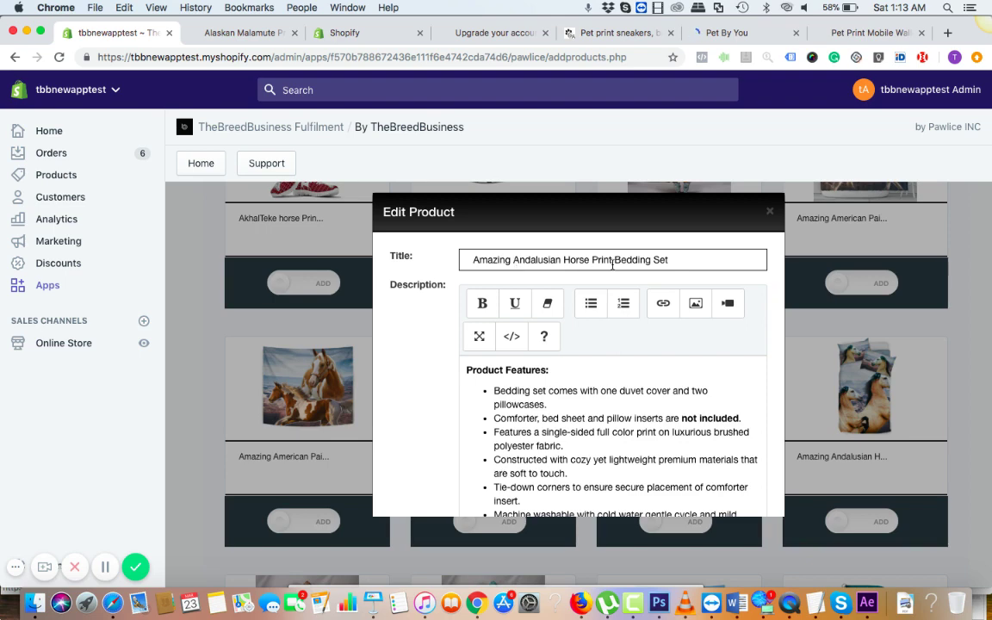
{"action": "left_click", "coordinate": [769, 212]}
Step: Filter the catalogue by the Hooded Blanket product type and look over the first page of blankets
{"action": "scroll", "coordinate": [699, 417], "scroll_direction": "up", "scroll_amount": 3}
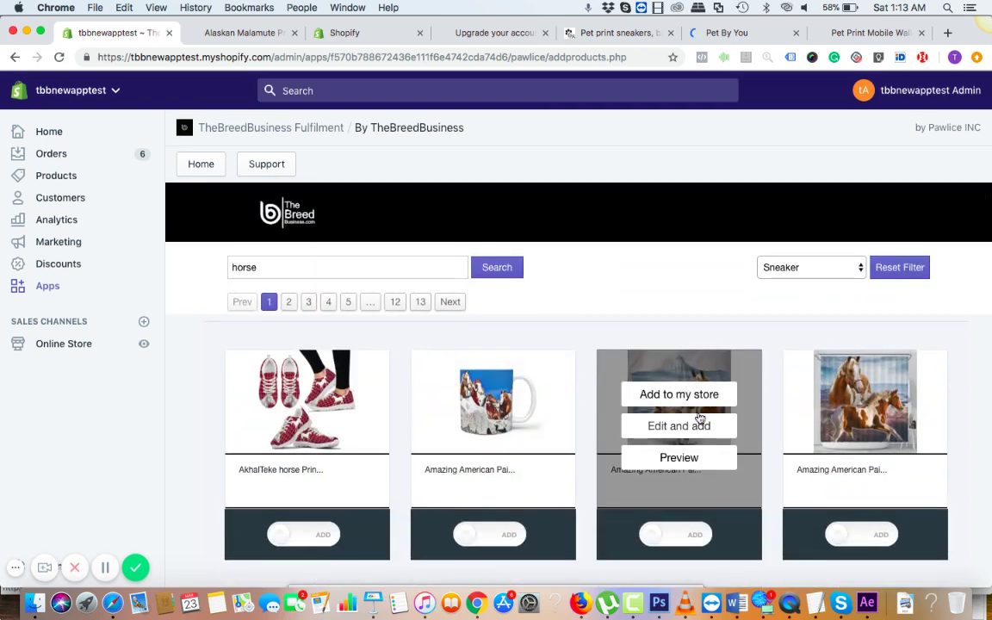
{"action": "left_click", "coordinate": [832, 273]}
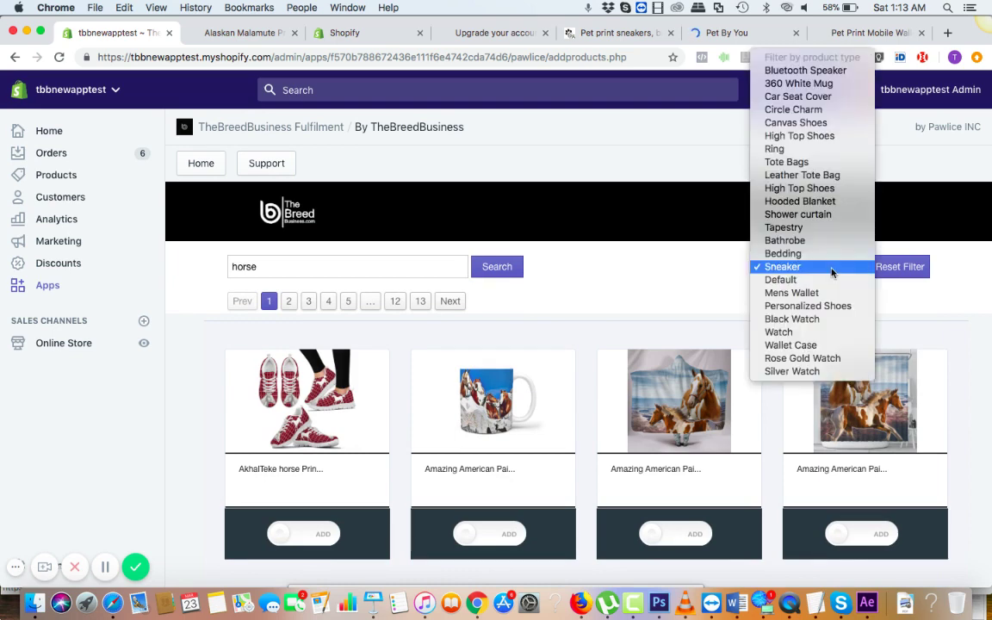
{"action": "left_click", "coordinate": [836, 202]}
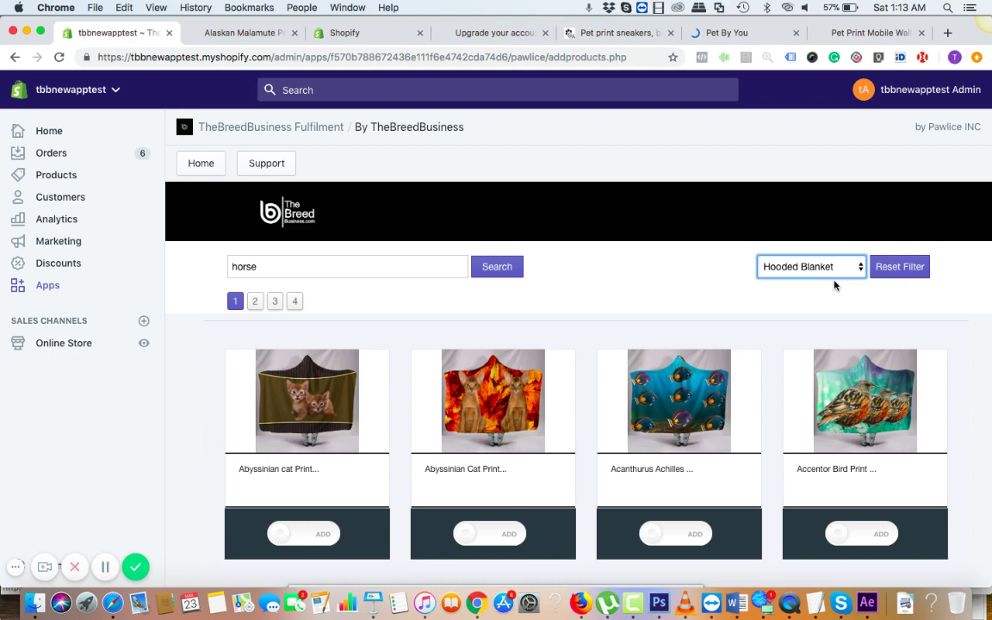
{"action": "scroll", "coordinate": [833, 285], "scroll_direction": "down", "scroll_amount": 10}
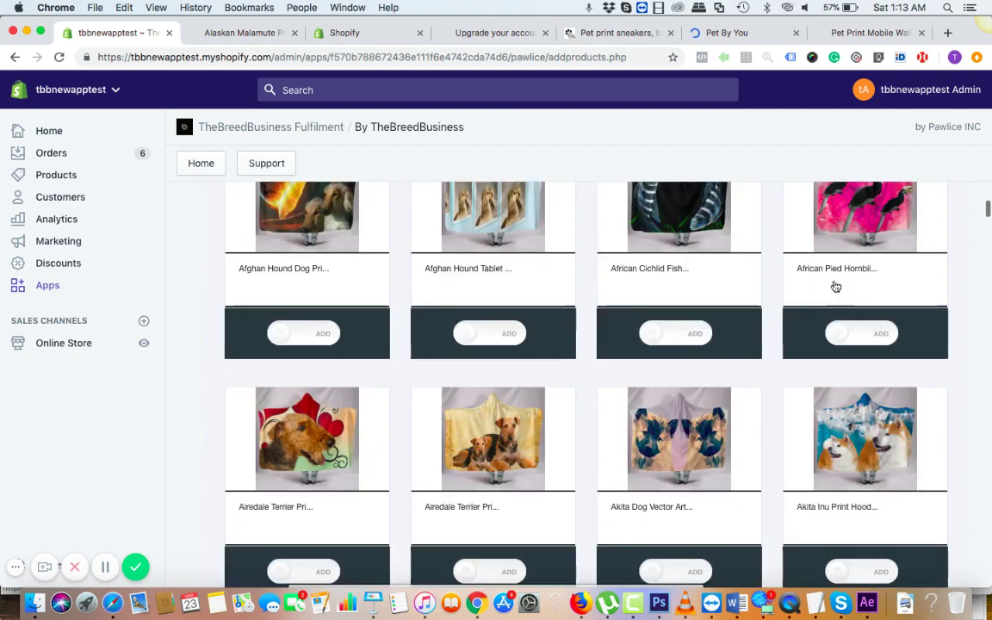
{"action": "scroll", "coordinate": [834, 285], "scroll_direction": "up", "scroll_amount": 10}
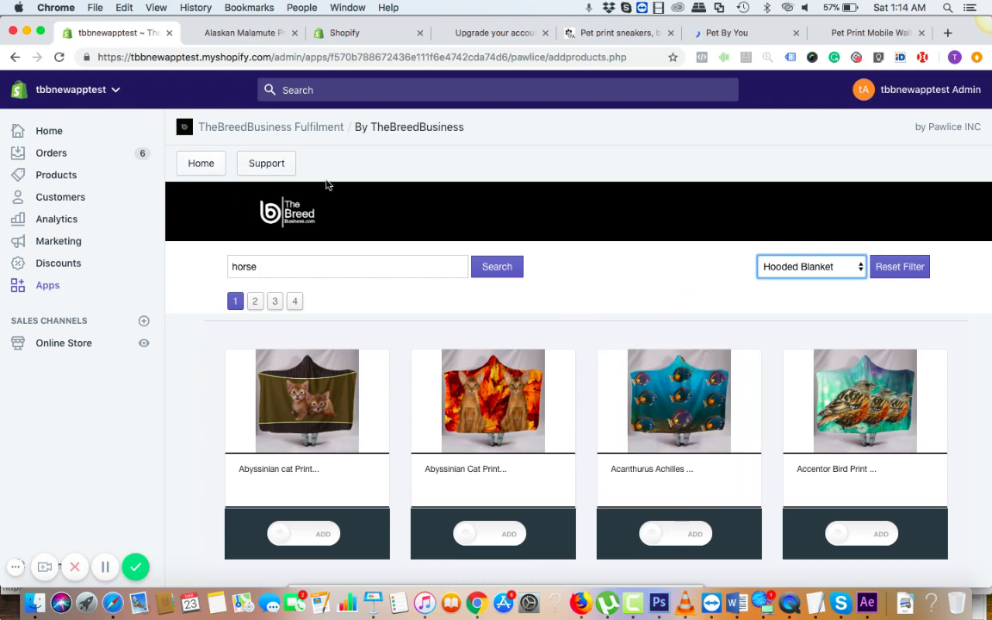
Step: Return to the app's home page and open the dashboard to examine the order statuses, total charge and total profit
{"action": "left_click", "coordinate": [201, 164]}
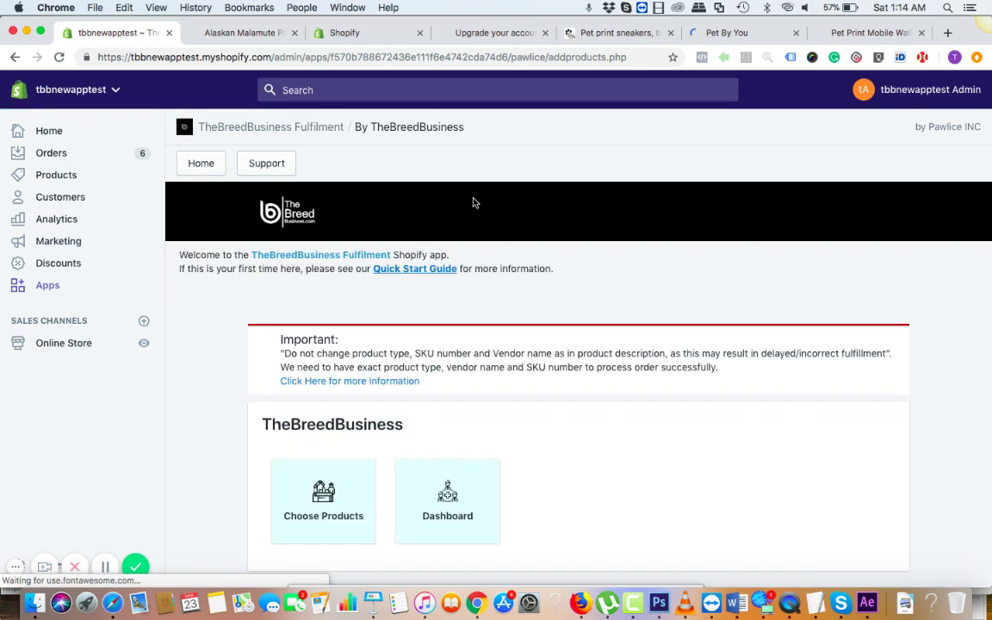
{"action": "scroll", "coordinate": [473, 201], "scroll_direction": "down", "scroll_amount": 2}
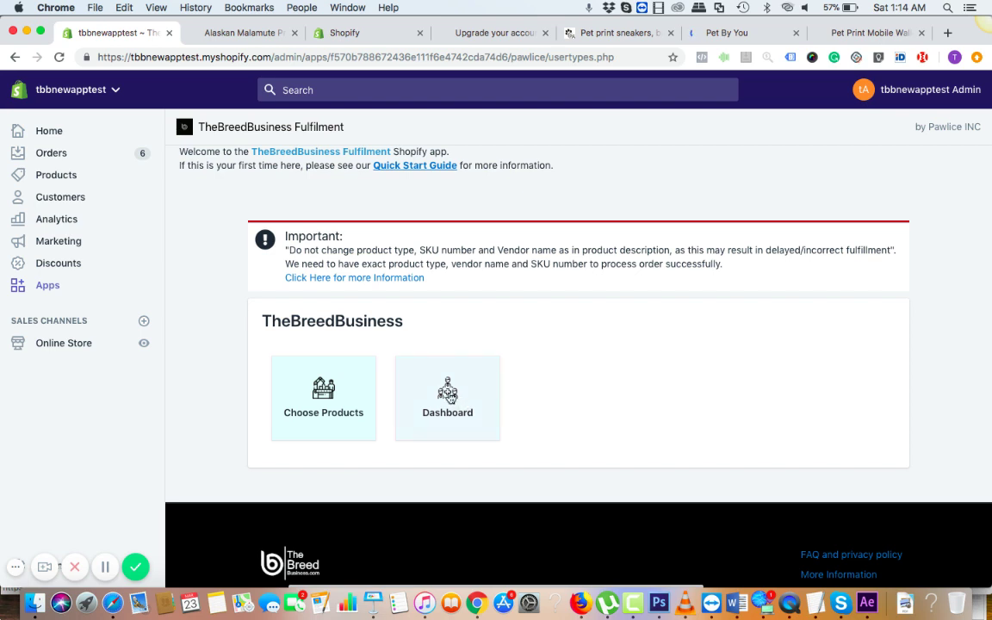
{"action": "left_click", "coordinate": [448, 393]}
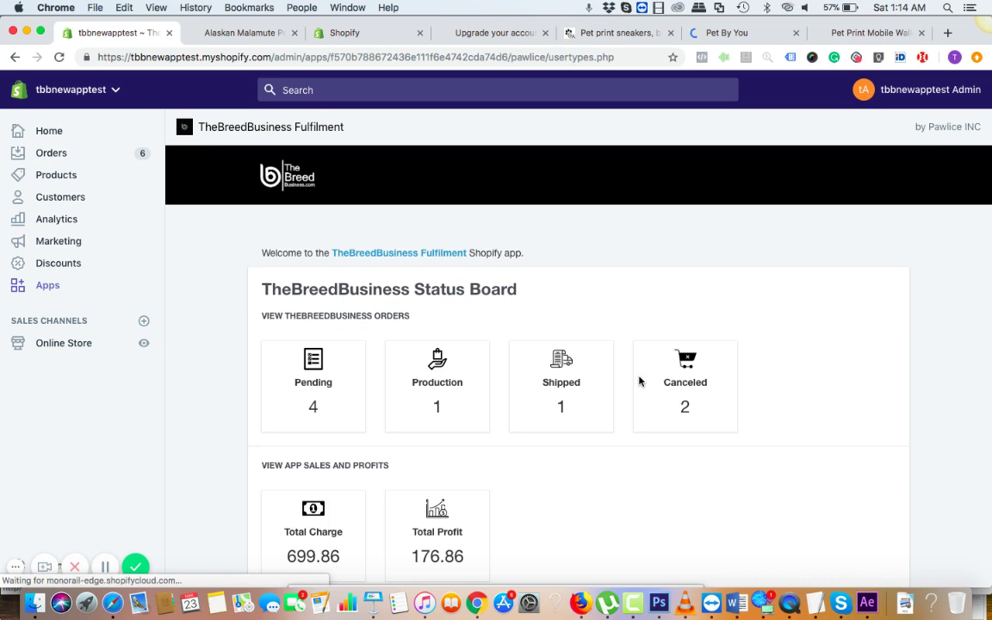
{"action": "scroll", "coordinate": [639, 382], "scroll_direction": "down", "scroll_amount": 2}
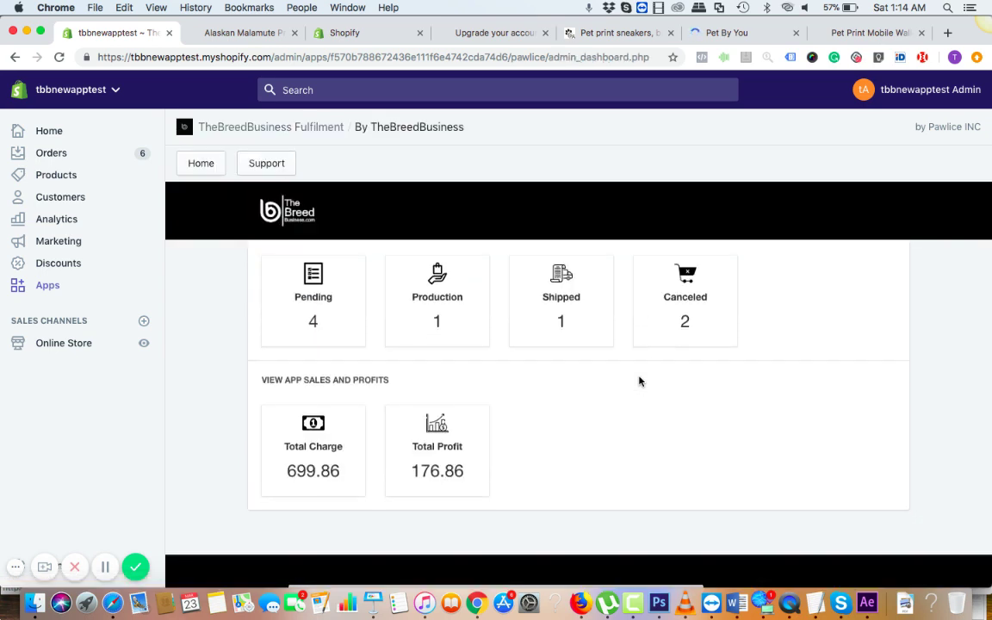
{"action": "scroll", "coordinate": [517, 448], "scroll_direction": "up", "scroll_amount": 1}
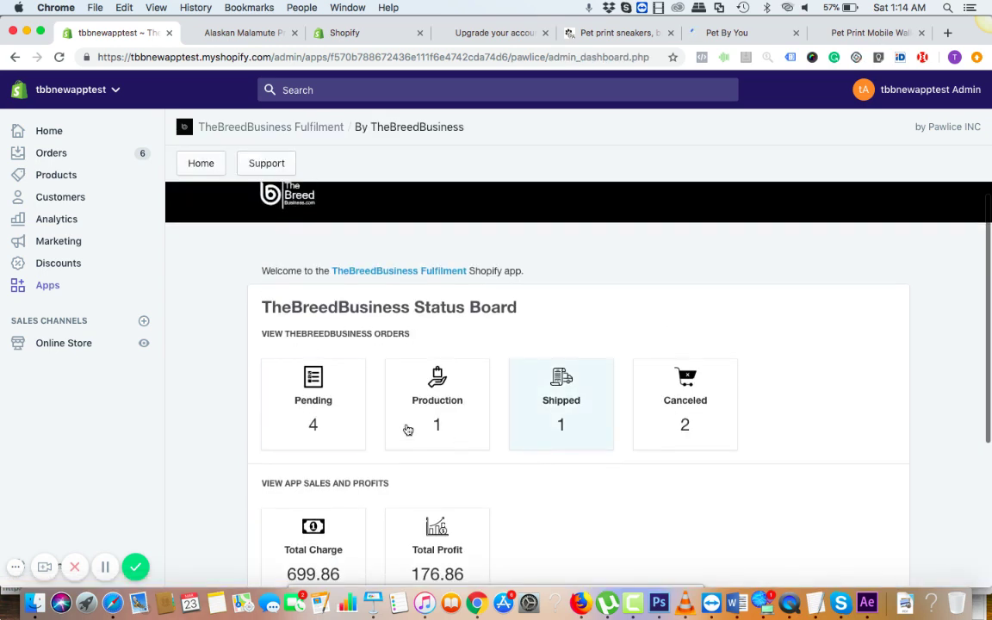
Step: Open the list of pending orders and look over their payments and the available order actions
{"action": "left_click", "coordinate": [309, 398]}
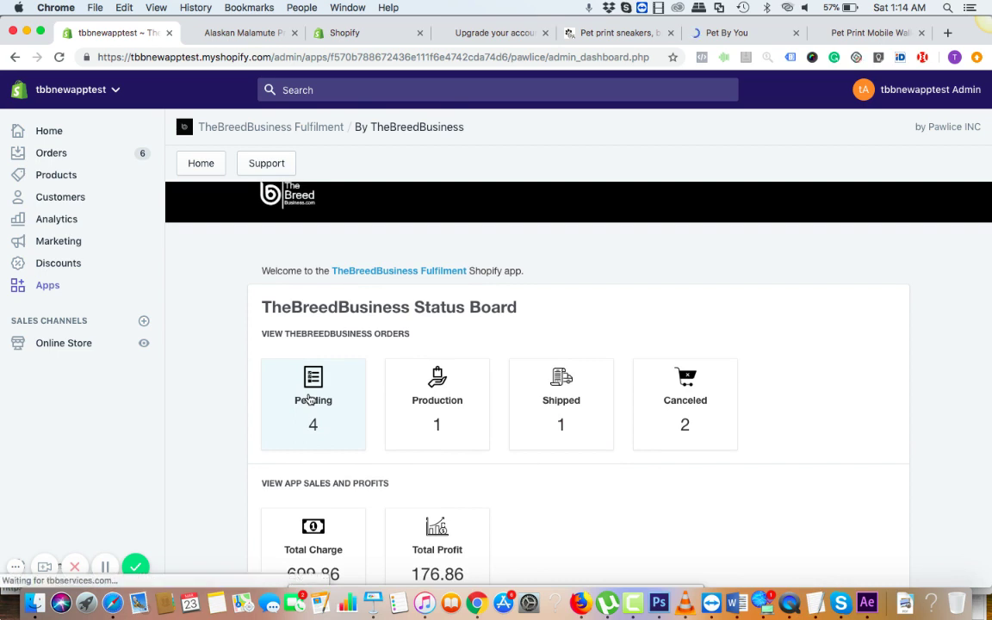
{"action": "scroll", "coordinate": [635, 520], "scroll_direction": "down", "scroll_amount": 5}
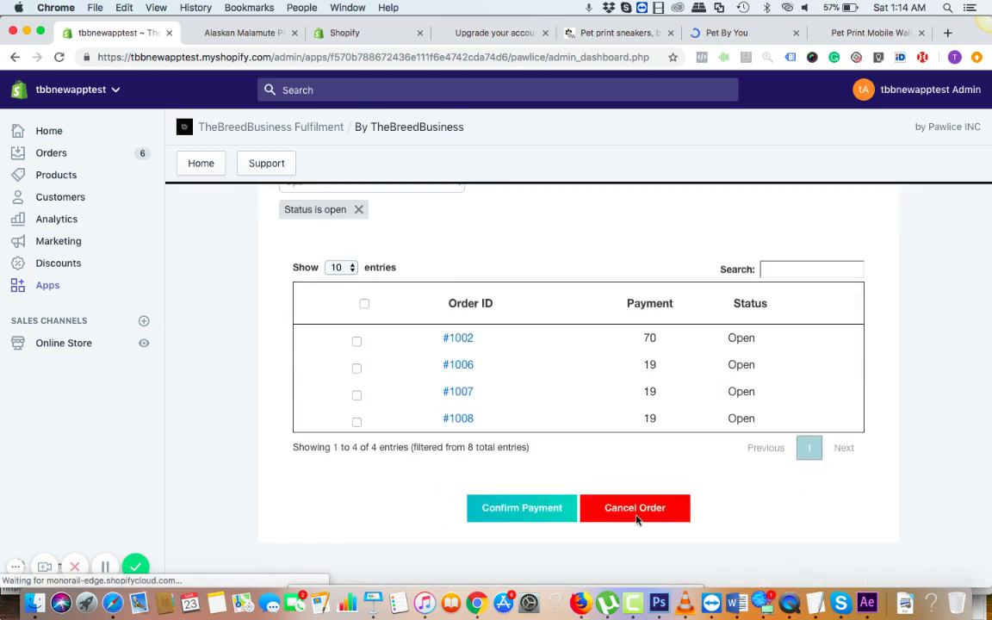
{"action": "scroll", "coordinate": [602, 518], "scroll_direction": "up", "scroll_amount": 1}
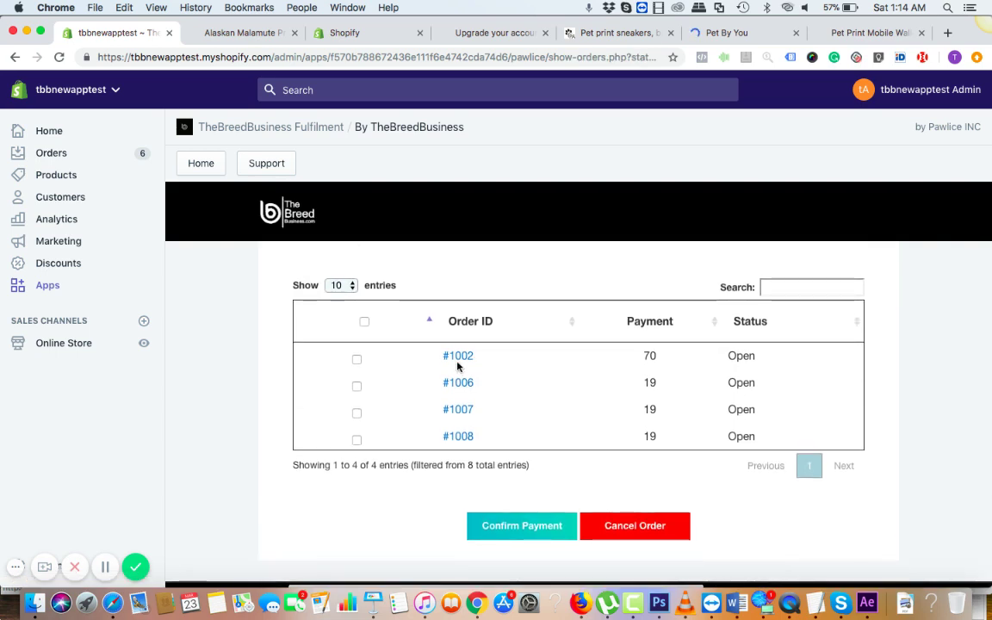
Step: Upgrade the pending Cute Cornish Rex Mount Rushmore mug order to the express line and continue to process it
{"action": "left_click", "coordinate": [468, 436]}
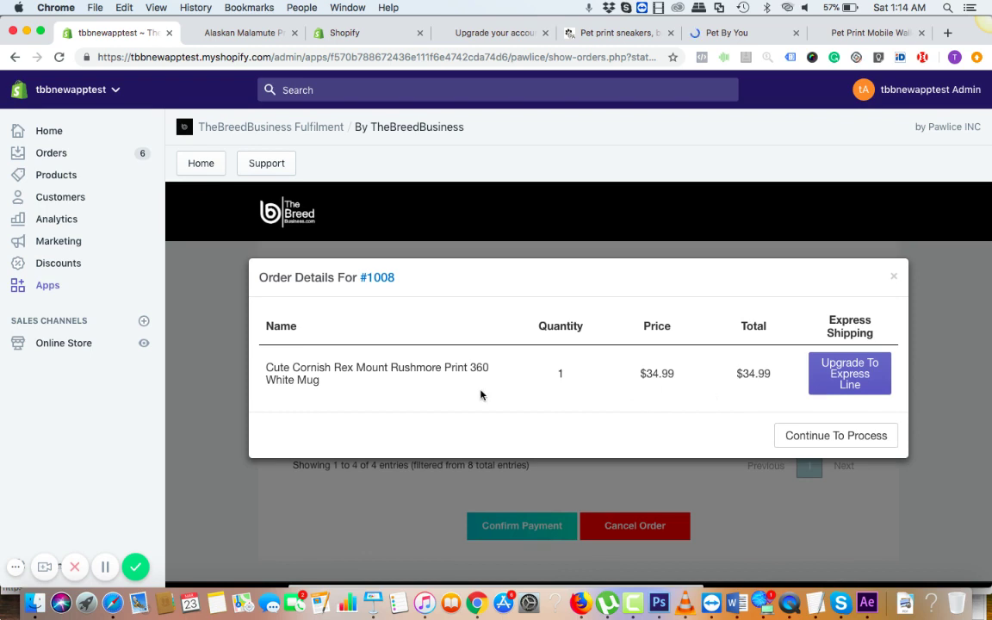
{"action": "left_click", "coordinate": [855, 381]}
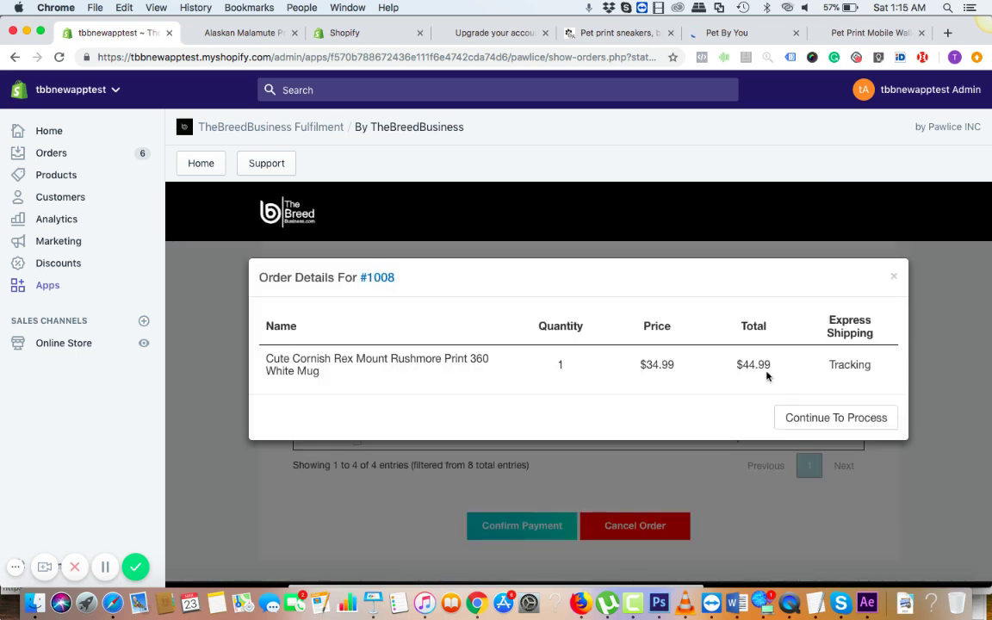
{"action": "left_click", "coordinate": [815, 419]}
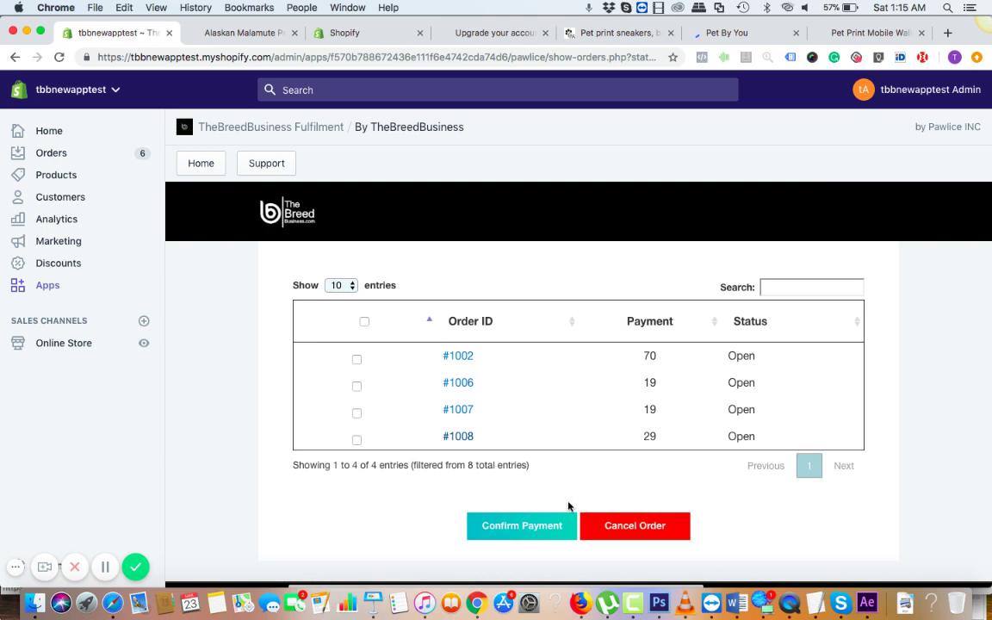
Step: Select the mug order, open its payment confirmation, check the amount due and close it without paying
{"action": "scroll", "coordinate": [569, 506], "scroll_direction": "down", "scroll_amount": 1}
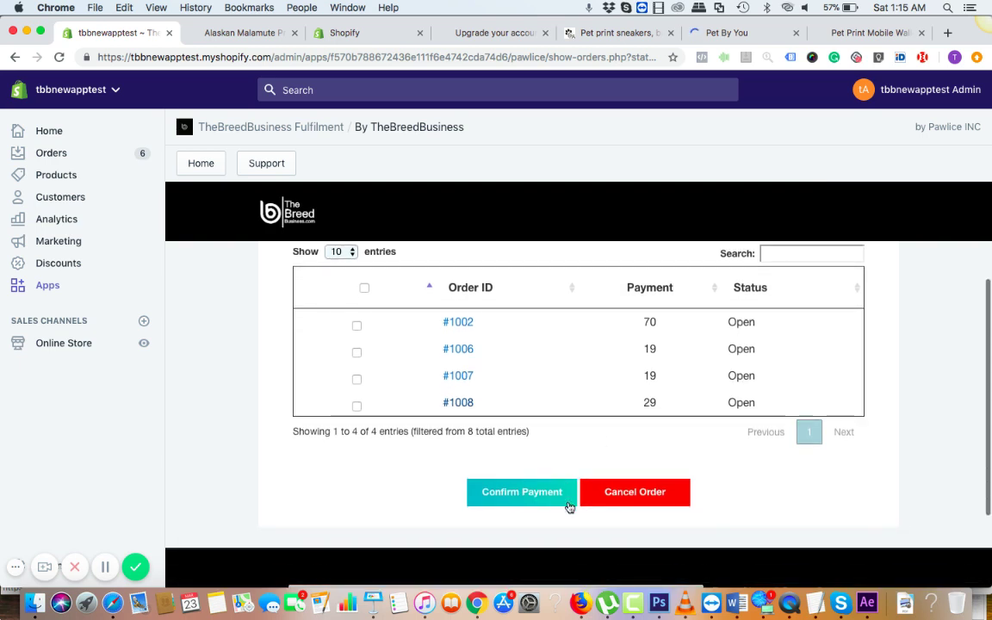
{"action": "left_click", "coordinate": [356, 406]}
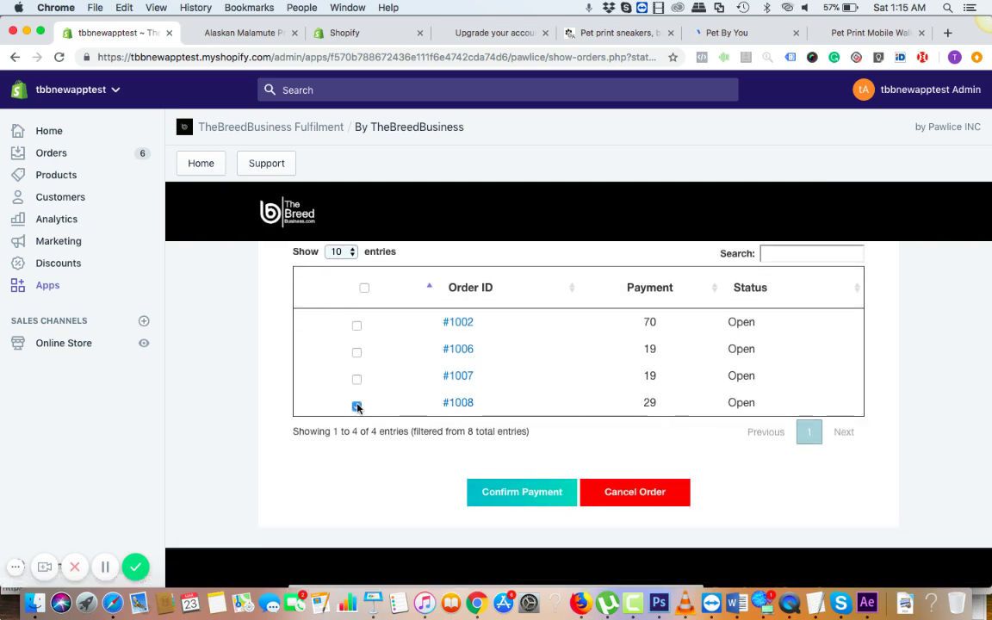
{"action": "left_click", "coordinate": [543, 494]}
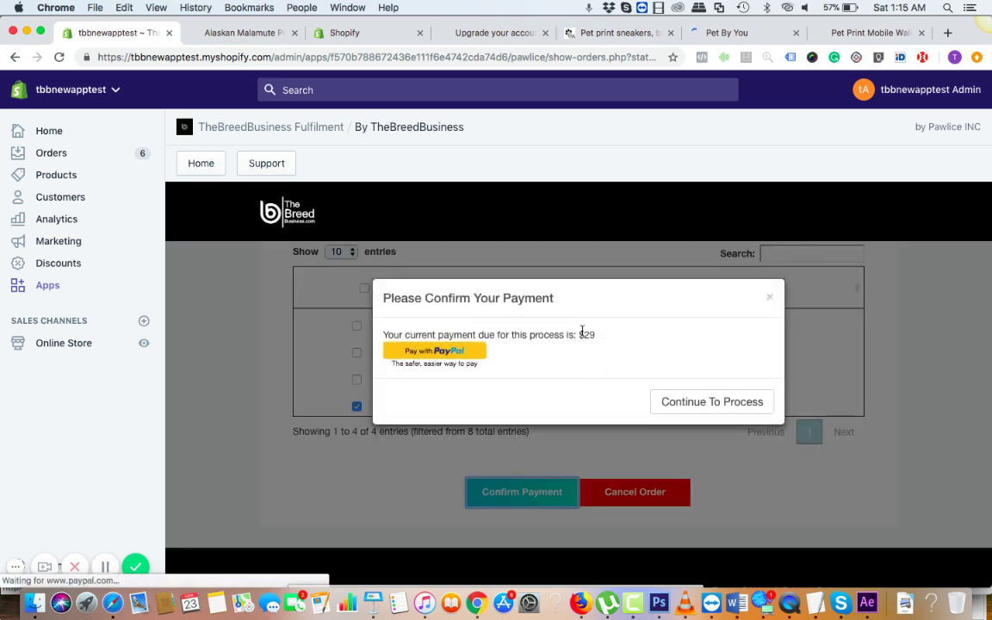
{"action": "double_click", "coordinate": [594, 334]}
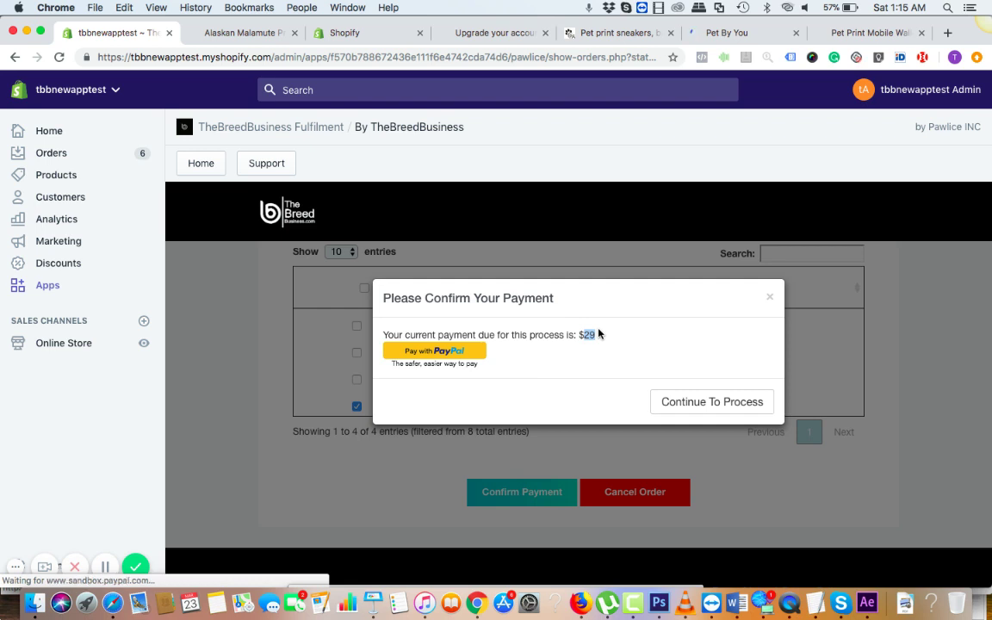
{"action": "left_click", "coordinate": [769, 298]}
Step: Filter the orders by Production status, view the details and shipping status of the listed order, and close them
{"action": "scroll", "coordinate": [571, 389], "scroll_direction": "up", "scroll_amount": 3}
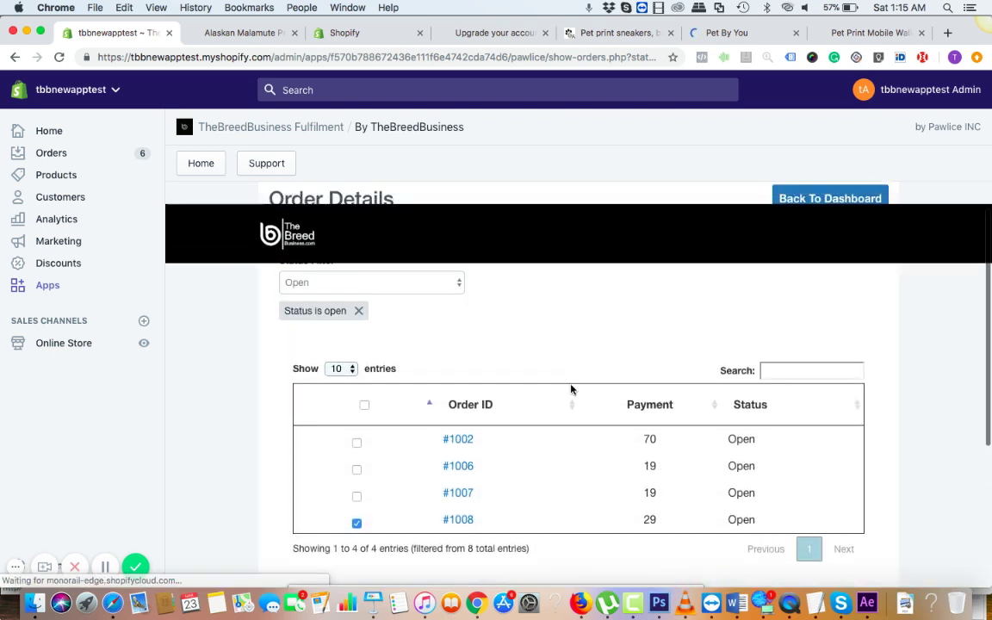
{"action": "scroll", "coordinate": [568, 390], "scroll_direction": "up", "scroll_amount": 2}
{"action": "left_click", "coordinate": [429, 373]}
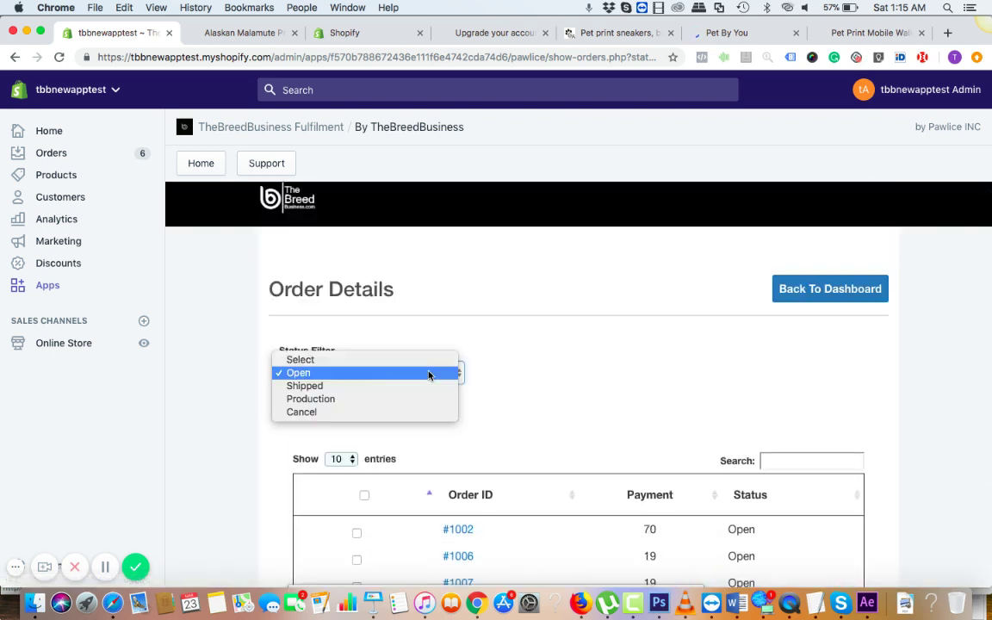
{"action": "left_click", "coordinate": [420, 398]}
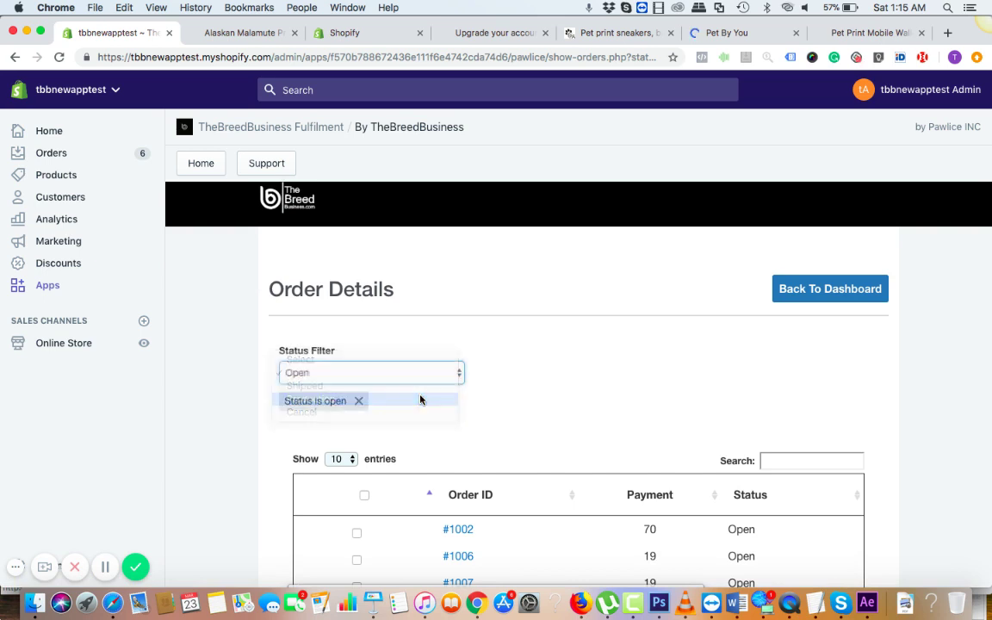
{"action": "scroll", "coordinate": [586, 401], "scroll_direction": "down", "scroll_amount": 4}
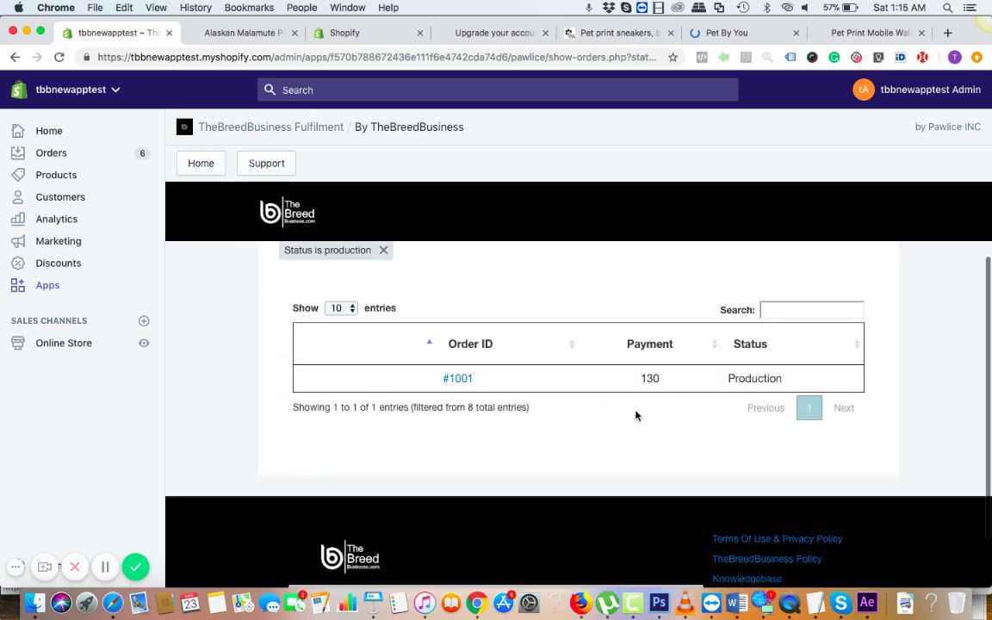
{"action": "left_click", "coordinate": [467, 379]}
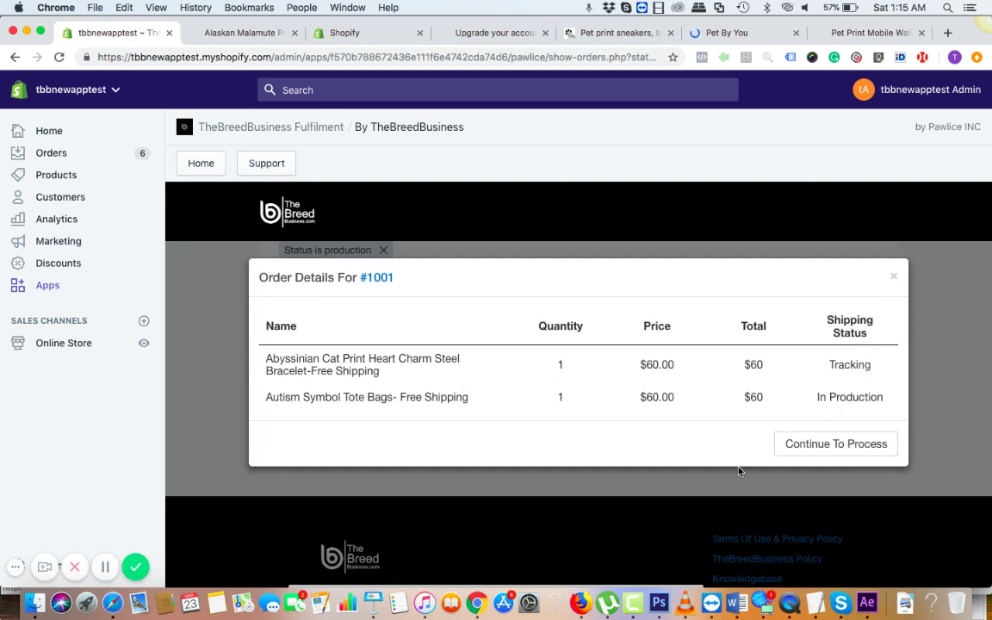
{"action": "left_click", "coordinate": [826, 444]}
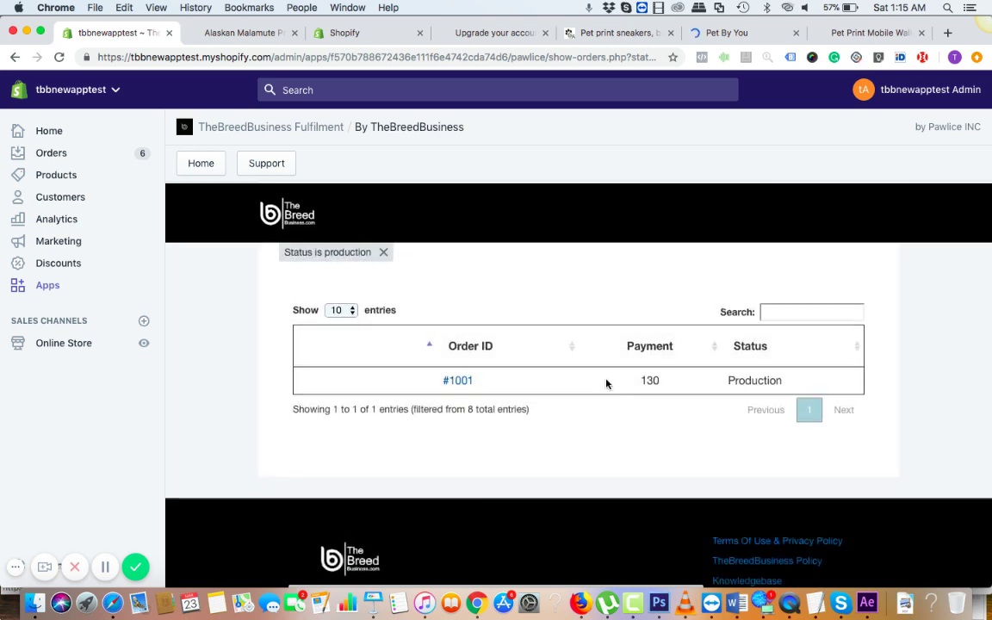
Step: Filter the orders by Shipped status, view the listed order's details and tracking number, and close them
{"action": "left_click", "coordinate": [448, 261]}
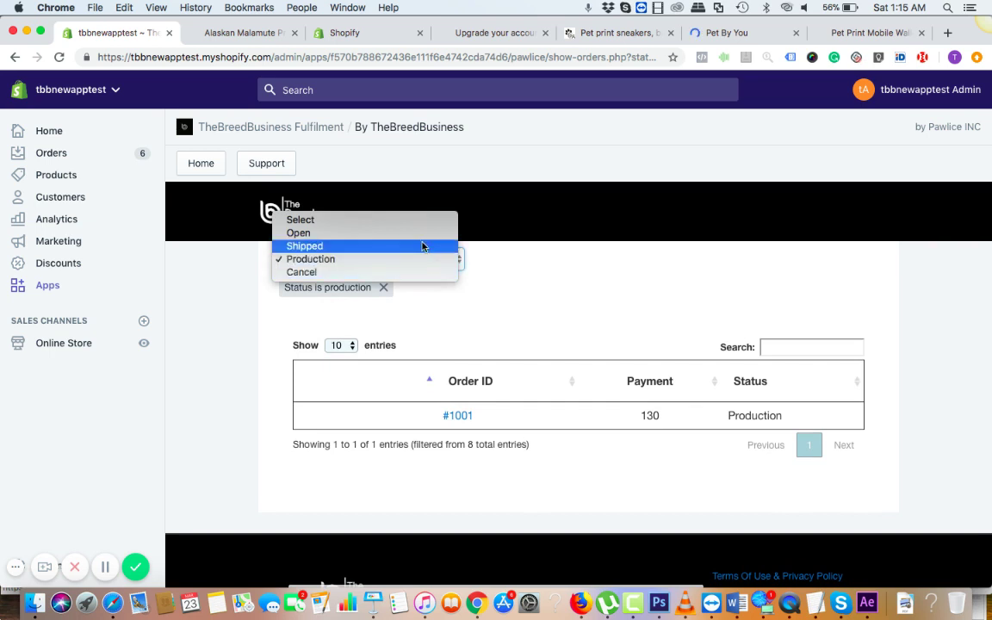
{"action": "left_click", "coordinate": [422, 247]}
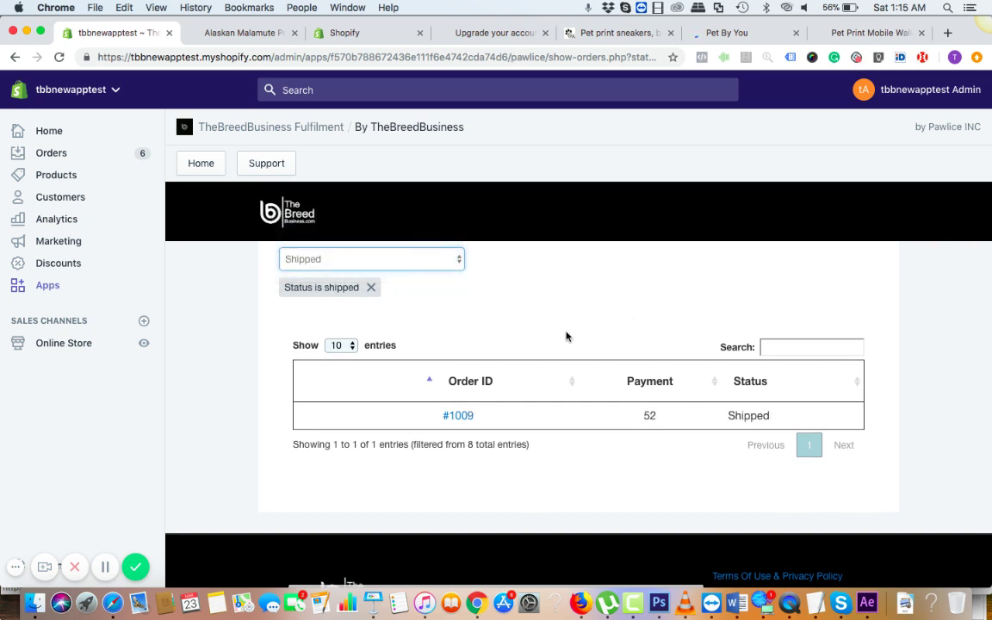
{"action": "scroll", "coordinate": [566, 336], "scroll_direction": "down", "scroll_amount": 3}
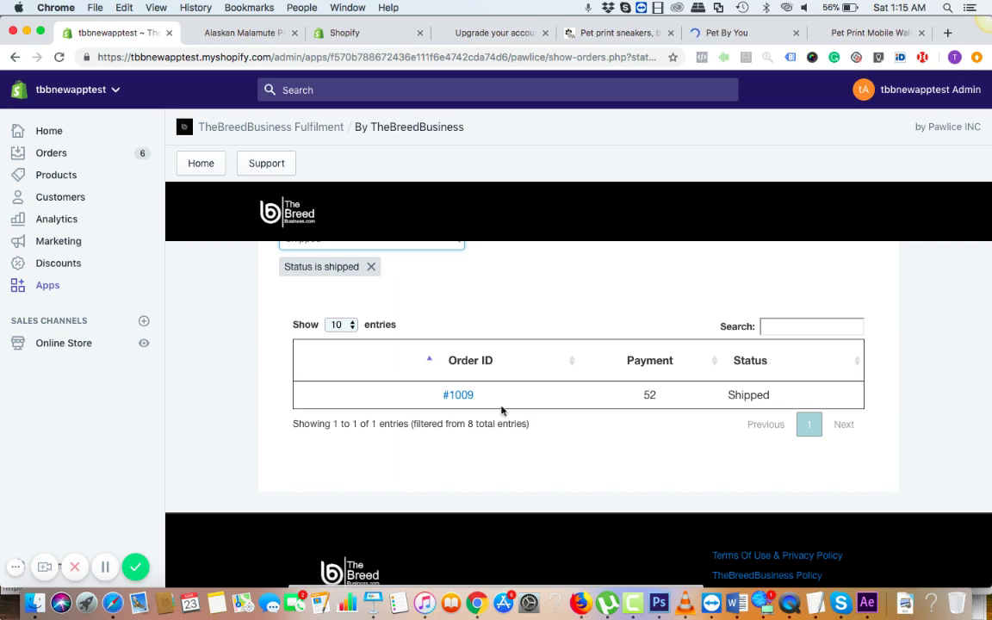
{"action": "left_click", "coordinate": [453, 398]}
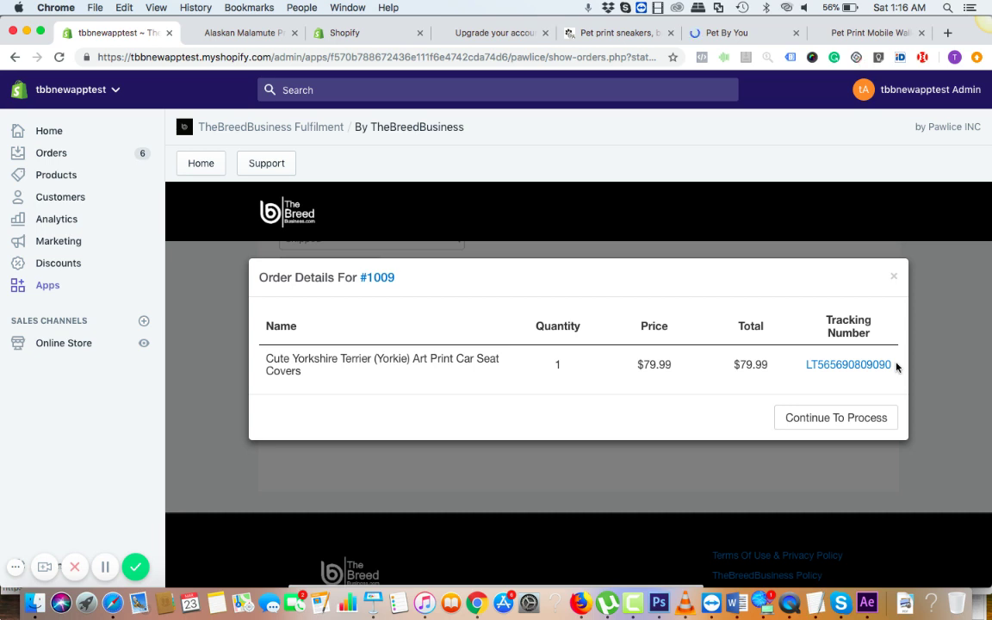
{"action": "left_click", "coordinate": [893, 275]}
Step: Look at the order statuses offered by the status filter
{"action": "scroll", "coordinate": [510, 373], "scroll_direction": "up", "scroll_amount": 3}
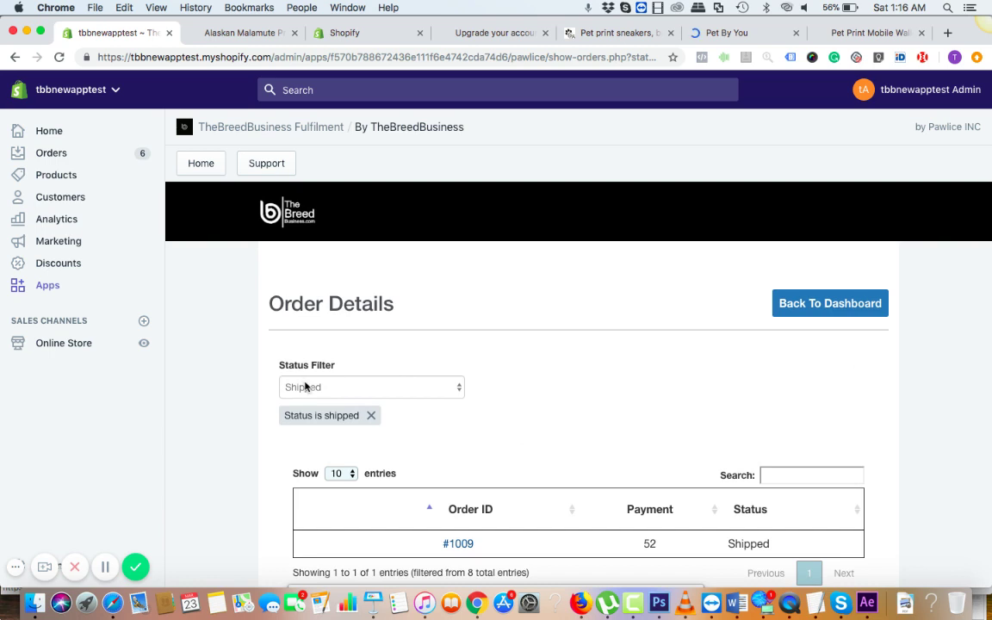
{"action": "left_click", "coordinate": [276, 387]}
{"action": "left_click", "coordinate": [319, 374]}
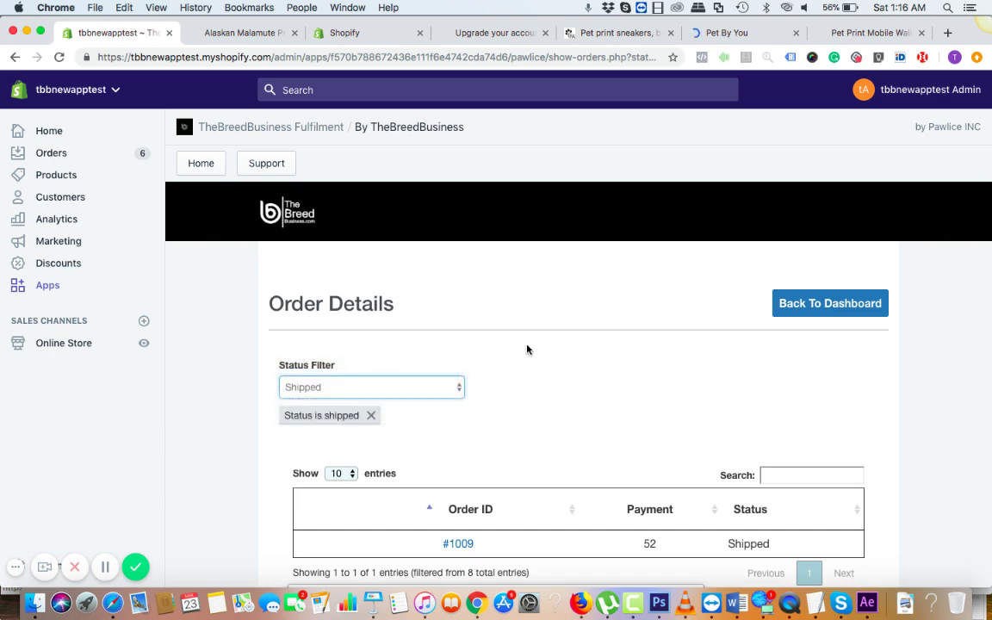
Step: Filter the orders by Open status, check the payment and cancellation options for the selected order, and return to the dashboard
{"action": "scroll", "coordinate": [380, 386], "scroll_direction": "down", "scroll_amount": 5}
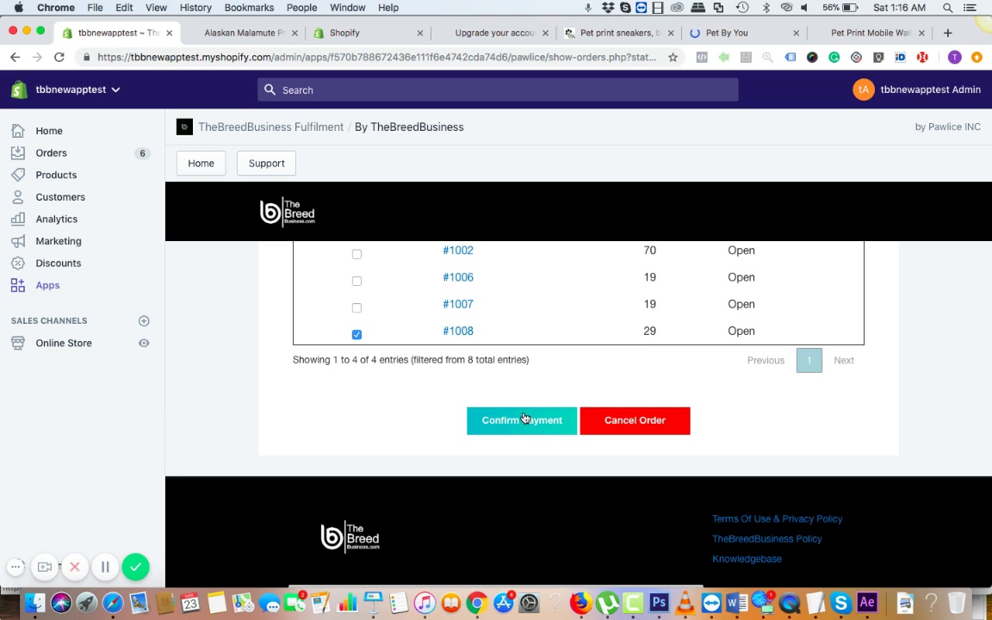
{"action": "scroll", "coordinate": [523, 417], "scroll_direction": "up", "scroll_amount": 5}
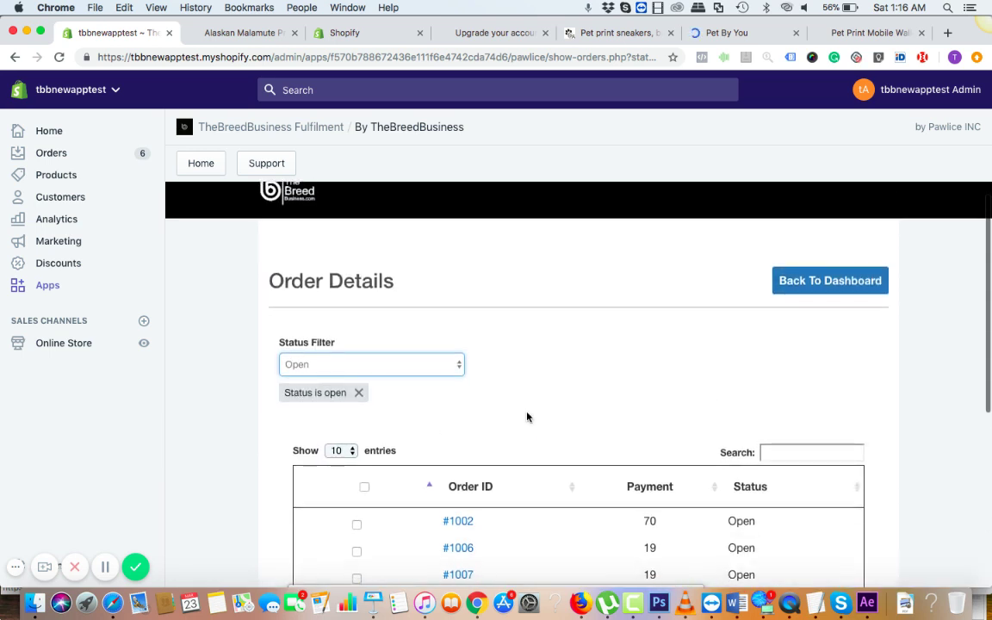
{"action": "left_click", "coordinate": [798, 288]}
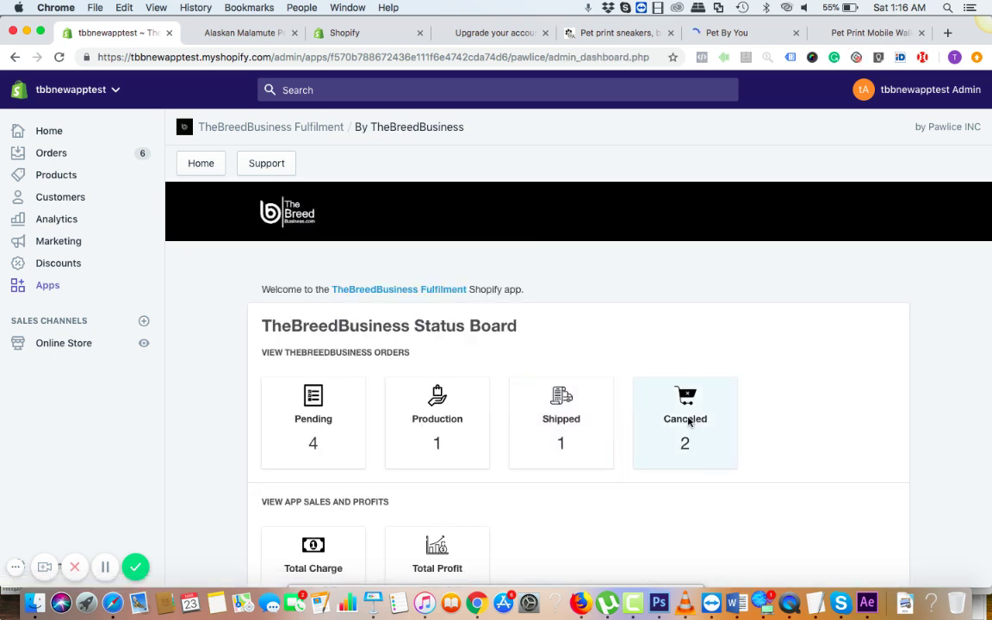
Step: Review the status board's order categories, the app's total charge and profit, and the help links at the page's end
{"action": "scroll", "coordinate": [689, 421], "scroll_direction": "down", "scroll_amount": 3}
{"action": "scroll", "coordinate": [688, 421], "scroll_direction": "up", "scroll_amount": 3}
{"action": "scroll", "coordinate": [698, 409], "scroll_direction": "down", "scroll_amount": 3}
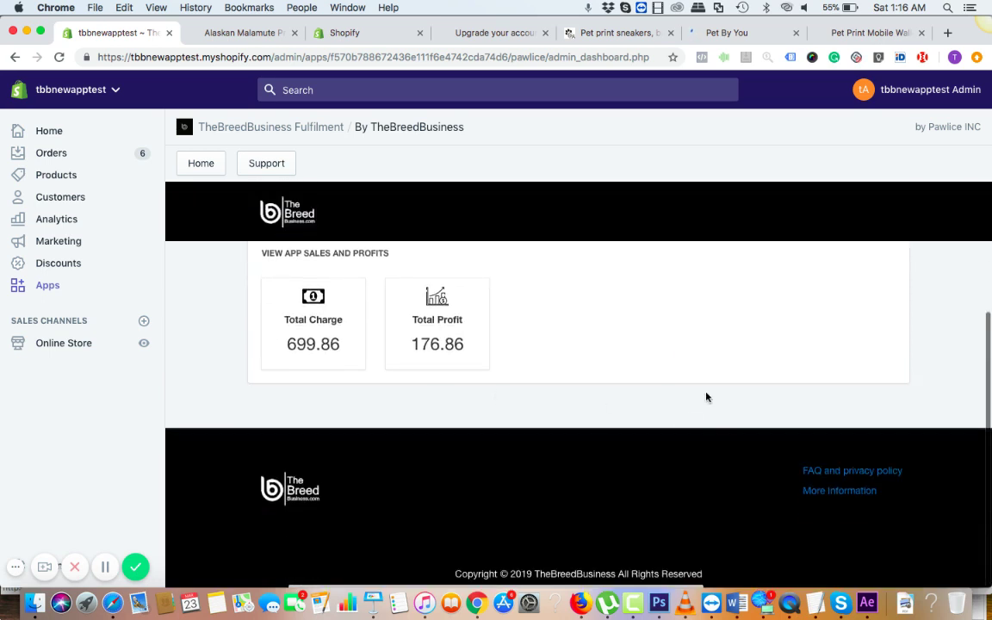
{"action": "scroll", "coordinate": [628, 413], "scroll_direction": "up", "scroll_amount": 5}
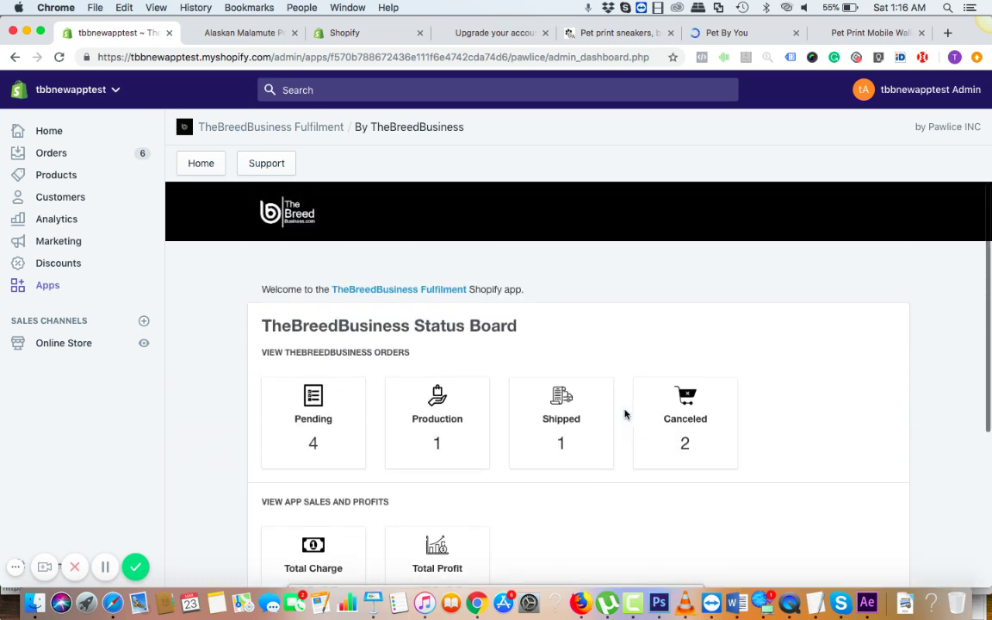
{"action": "scroll", "coordinate": [615, 355], "scroll_direction": "down", "scroll_amount": 5}
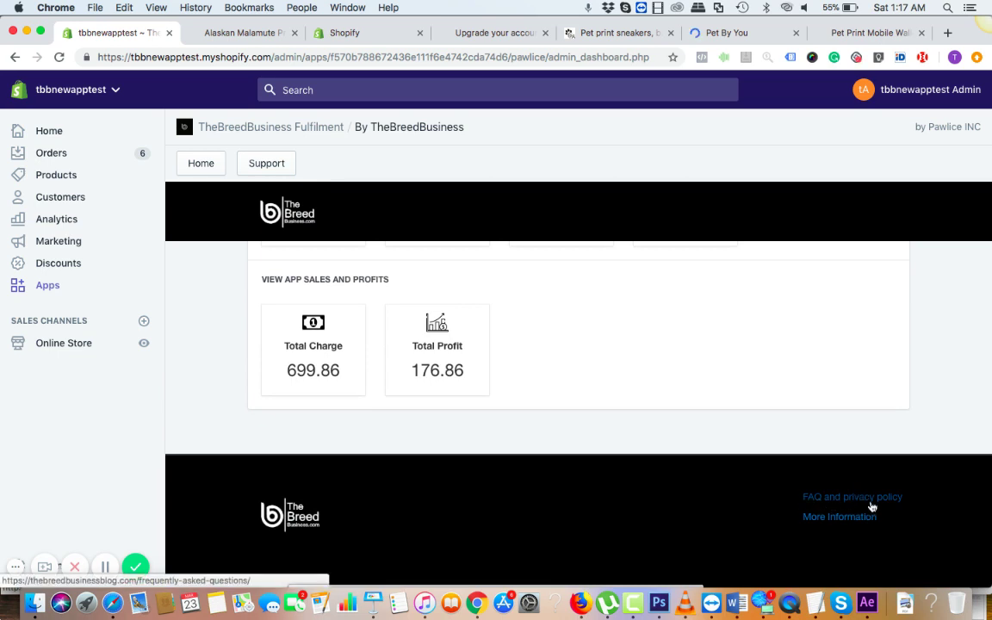
{"action": "scroll", "coordinate": [676, 386], "scroll_direction": "up", "scroll_amount": 3}
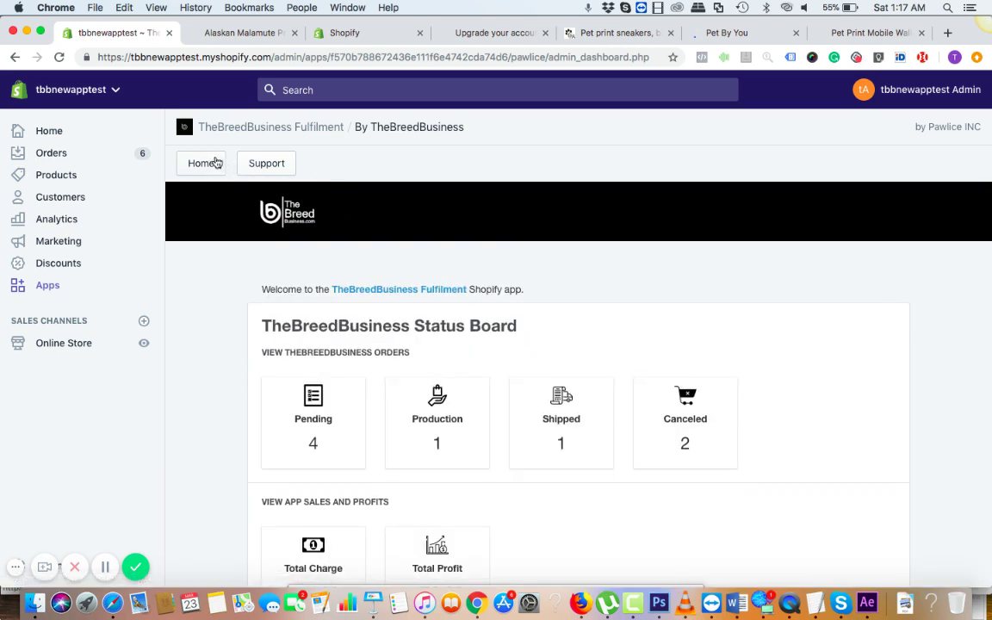
Step: Return to the app's home page, open the Quick Start Guide, skim its numbered instructions and close it
{"action": "left_click", "coordinate": [215, 162]}
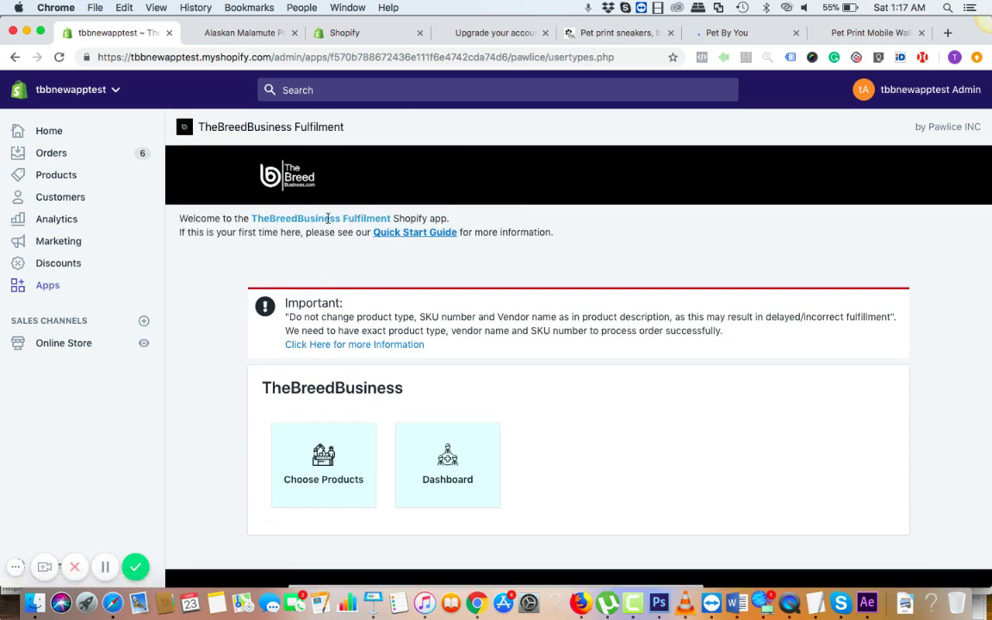
{"action": "left_click", "coordinate": [447, 233]}
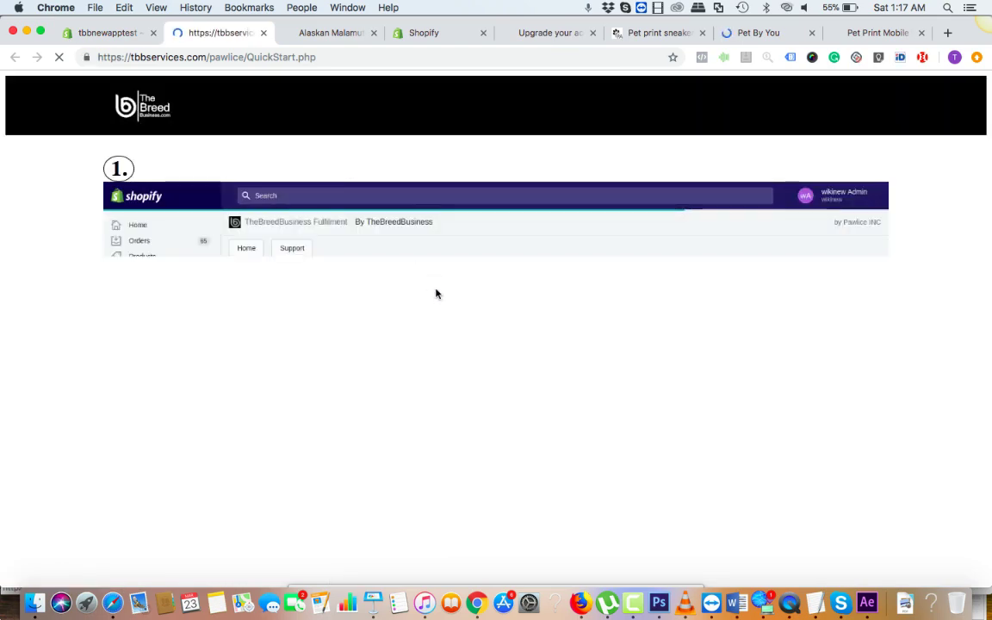
{"action": "scroll", "coordinate": [436, 293], "scroll_direction": "down", "scroll_amount": 10}
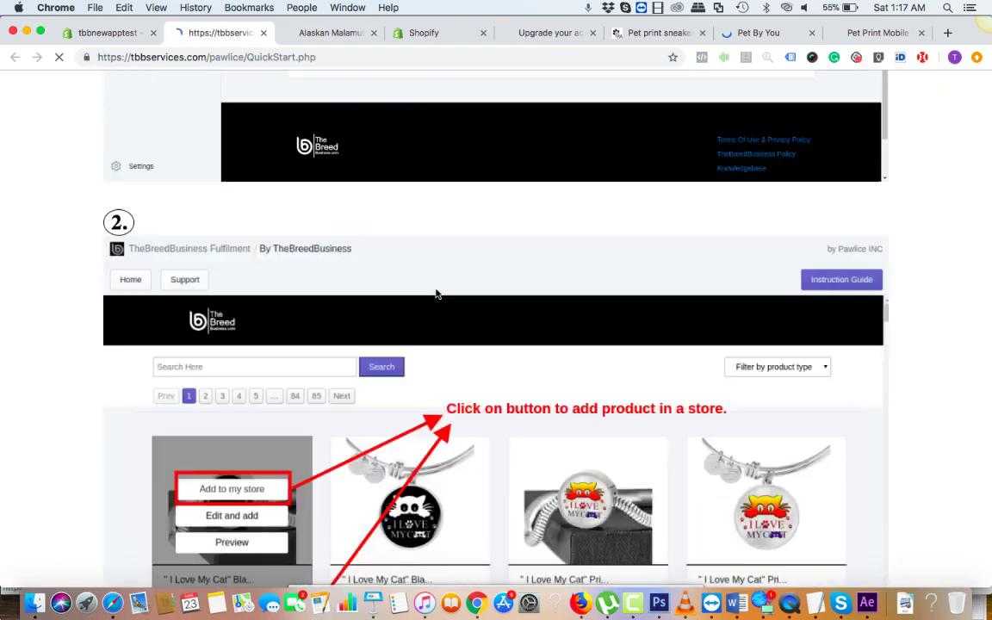
{"action": "scroll", "coordinate": [436, 293], "scroll_direction": "down", "scroll_amount": 15}
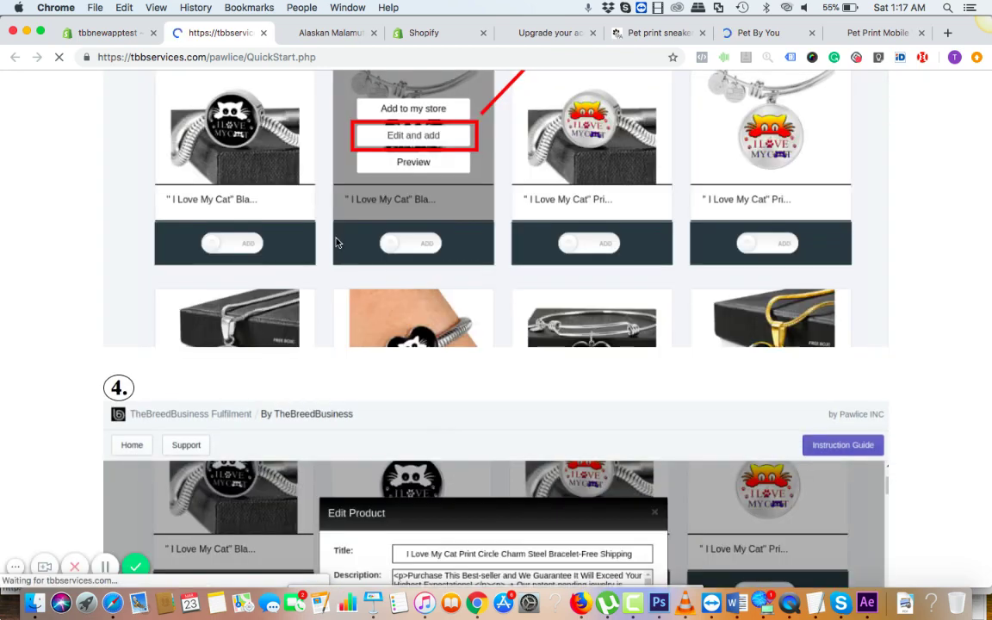
{"action": "left_click", "coordinate": [263, 34]}
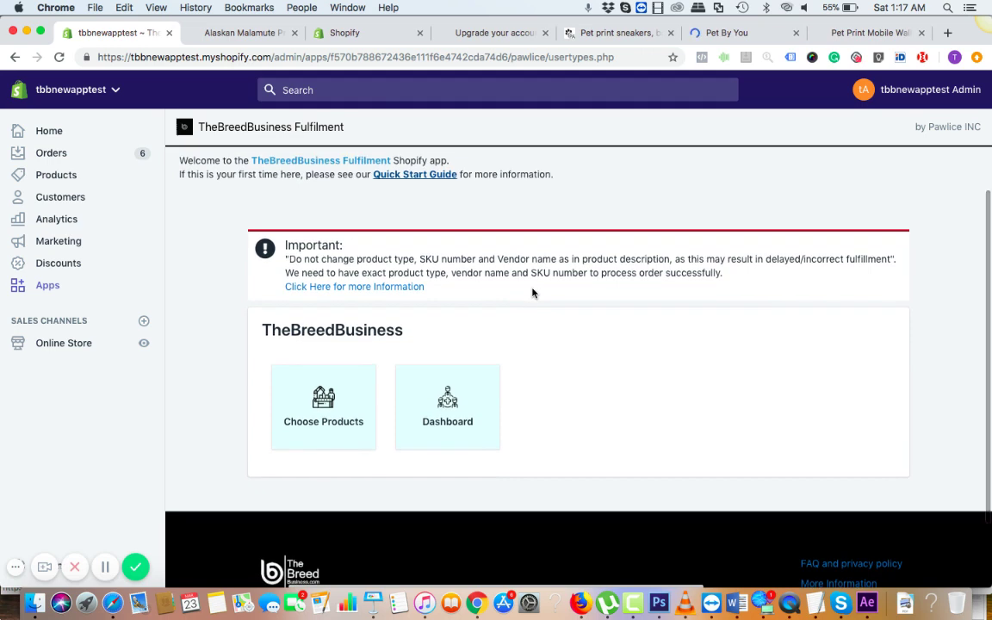
Step: Open the Important notice's further information, read the processing and delivery times and the supplier price list, and close it
{"action": "left_click", "coordinate": [390, 287]}
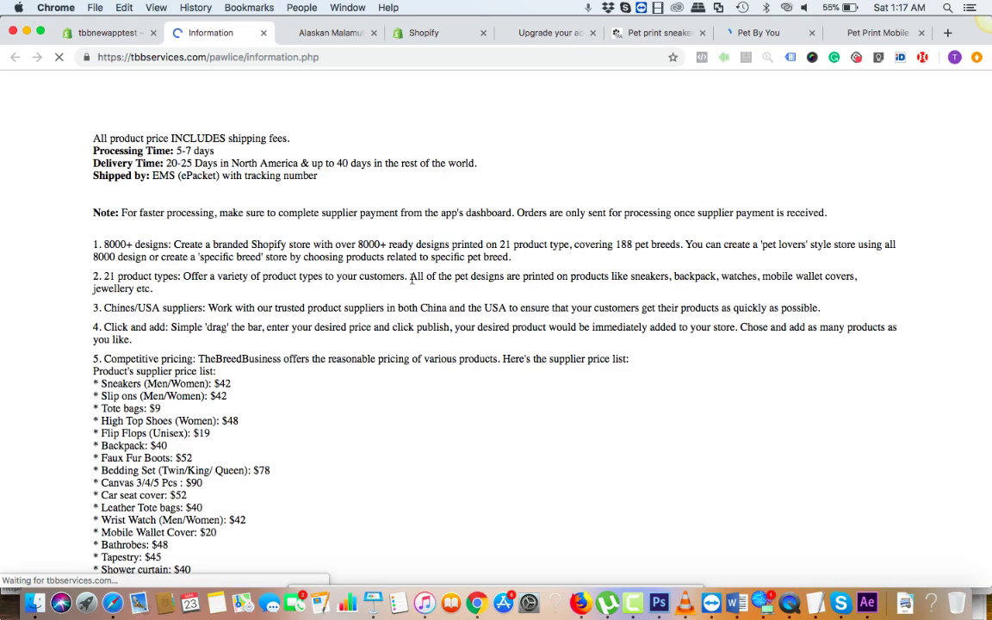
{"action": "scroll", "coordinate": [345, 336], "scroll_direction": "down", "scroll_amount": 3}
{"action": "scroll", "coordinate": [297, 378], "scroll_direction": "up", "scroll_amount": 3}
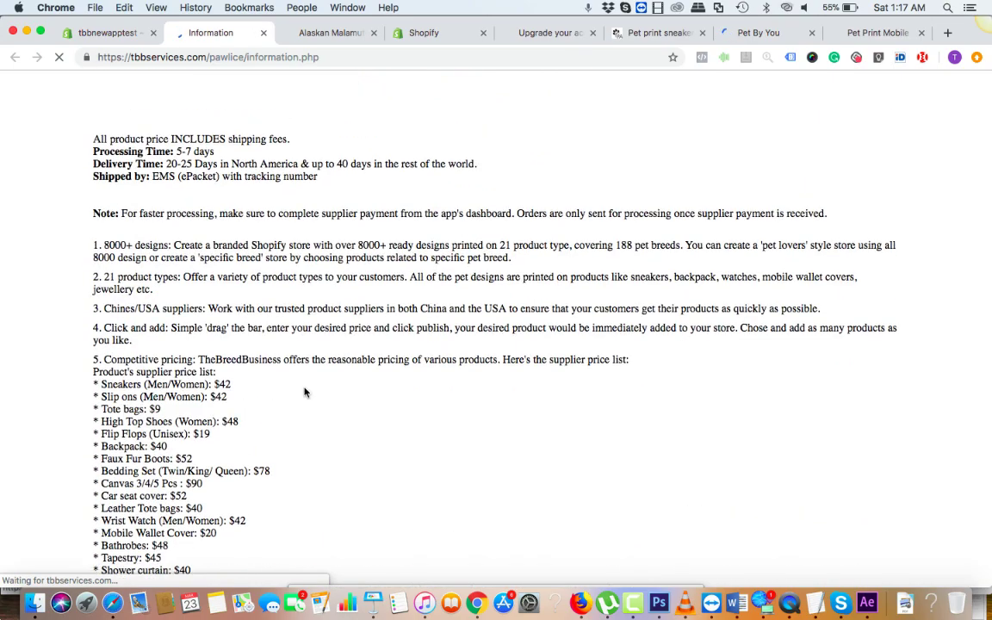
{"action": "left_click_drag", "start_coordinate": [144, 143], "coordinate": [332, 177]}
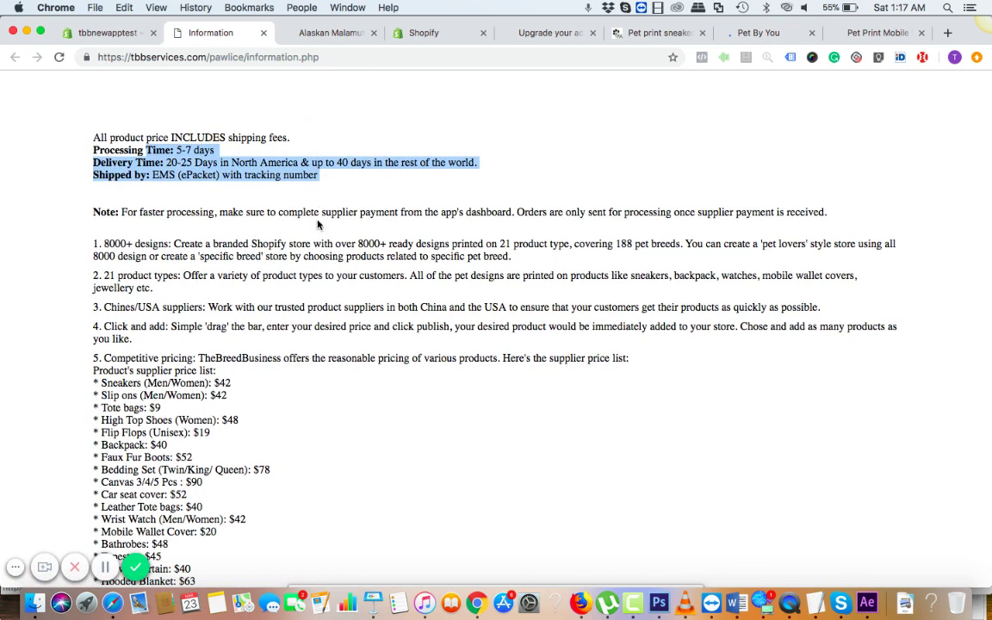
{"action": "right_click", "coordinate": [397, 311]}
{"action": "mouse_move", "coordinate": [396, 309]}
{"action": "left_click", "coordinate": [402, 416]}
{"action": "scroll", "coordinate": [402, 416], "scroll_direction": "down", "scroll_amount": 4}
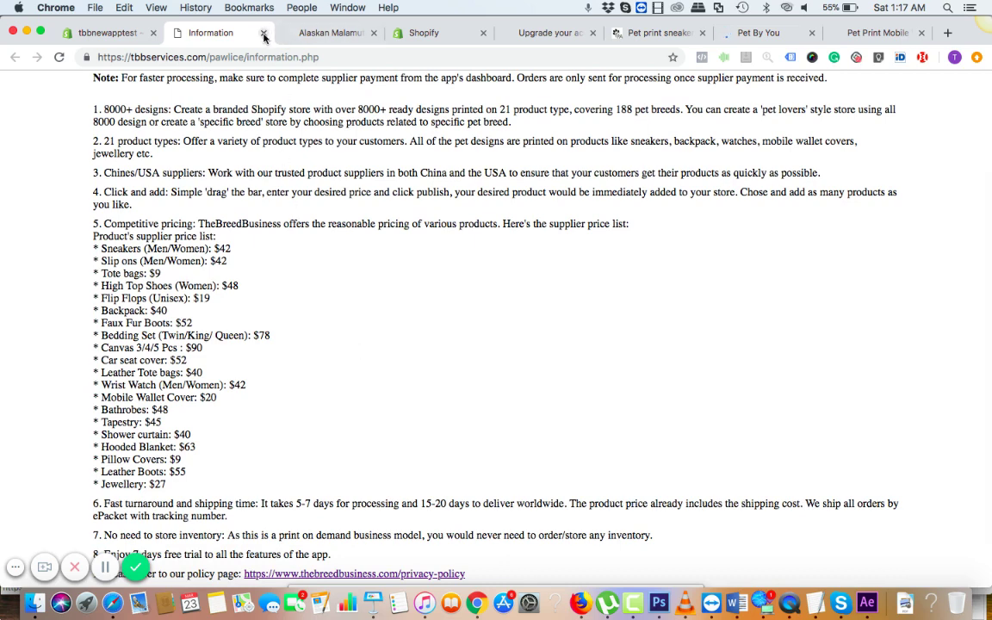
{"action": "key", "text": "super+w"}
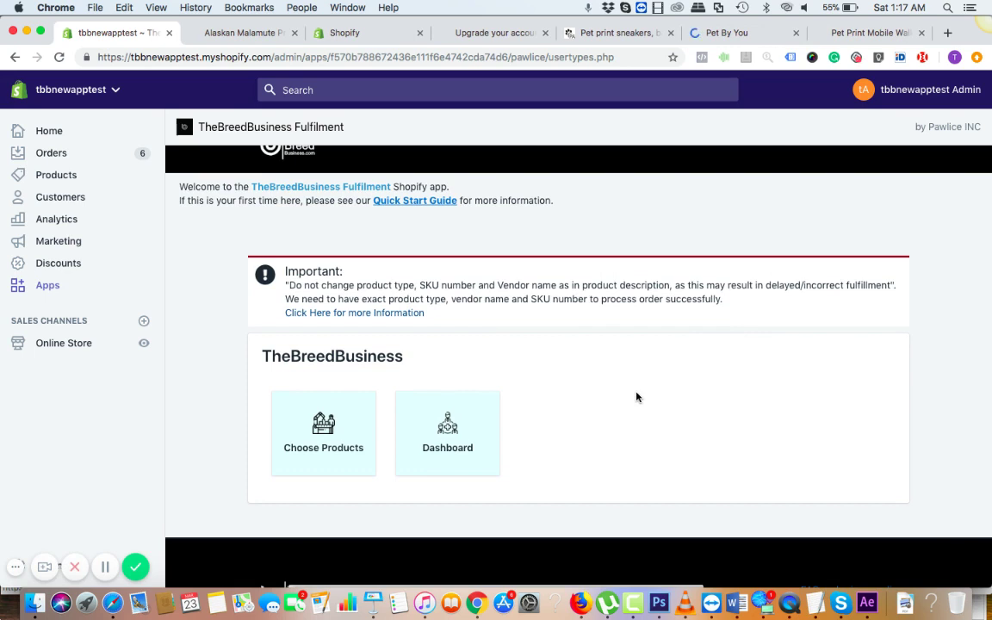
Step: Open the FAQ and privacy policy link from the app's home page and read through the frequently asked questions
{"action": "scroll", "coordinate": [636, 397], "scroll_direction": "down", "scroll_amount": 3}
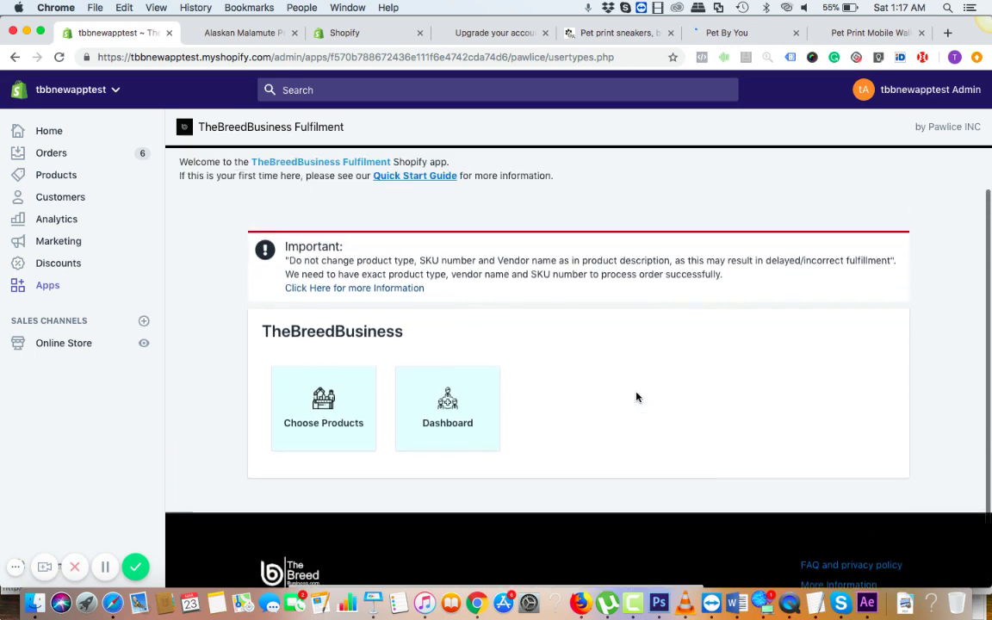
{"action": "left_click", "coordinate": [816, 574]}
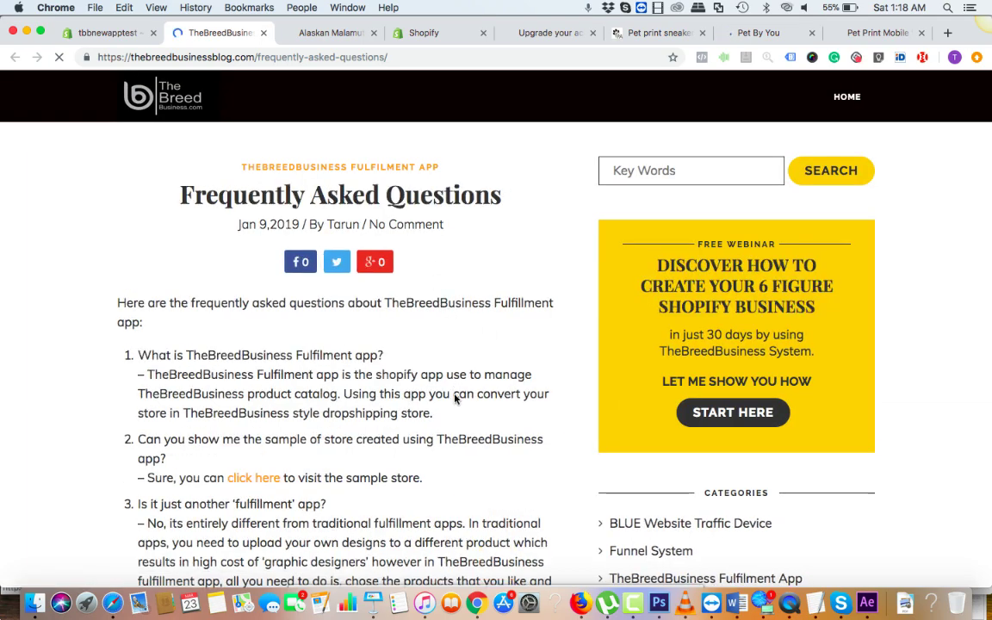
{"action": "scroll", "coordinate": [455, 396], "scroll_direction": "down", "scroll_amount": 5}
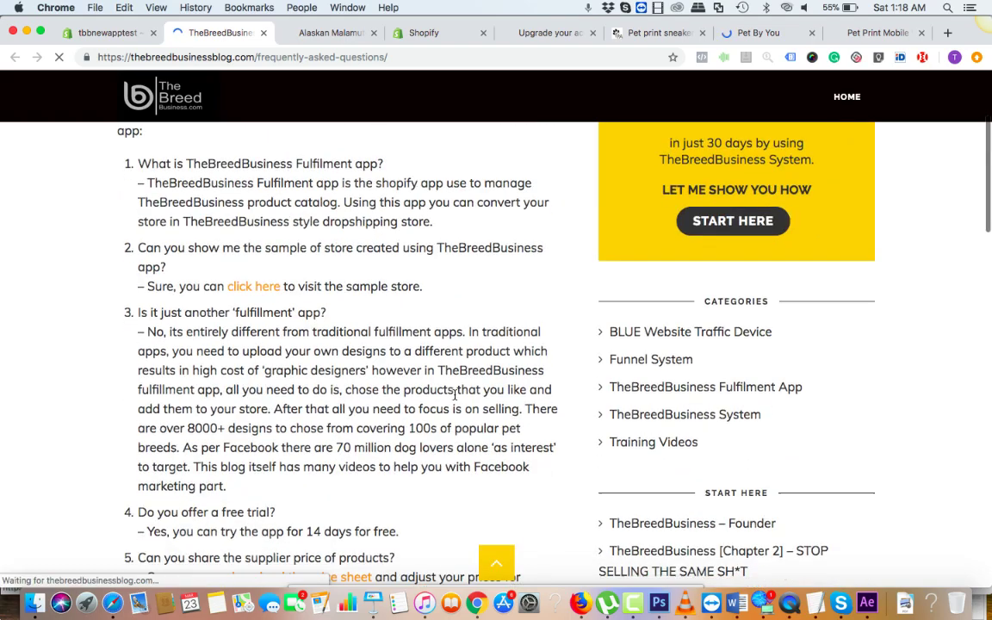
{"action": "scroll", "coordinate": [387, 358], "scroll_direction": "down", "scroll_amount": 6}
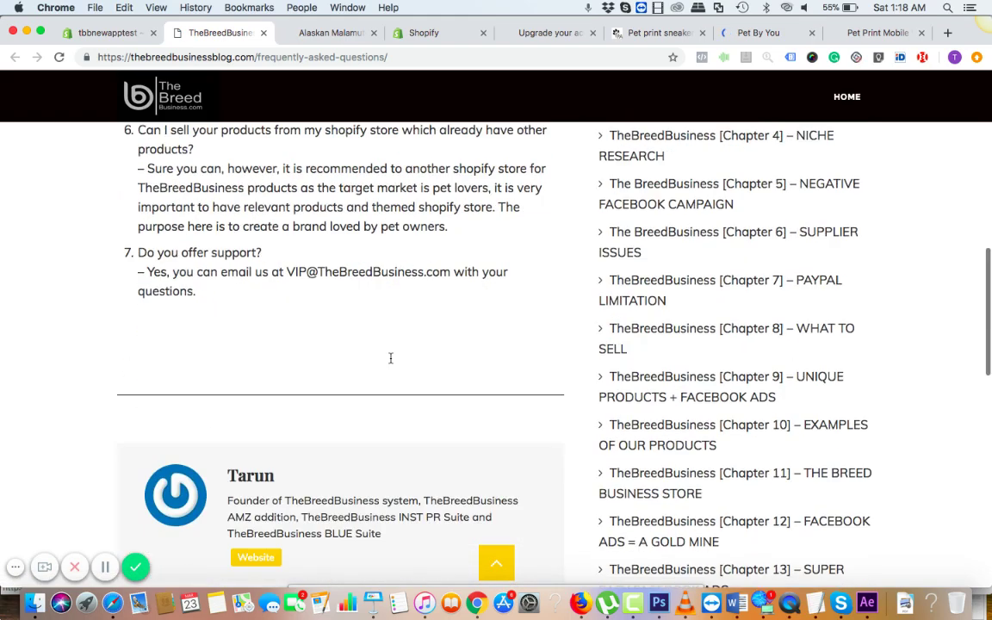
{"action": "scroll", "coordinate": [390, 363], "scroll_direction": "up", "scroll_amount": 6}
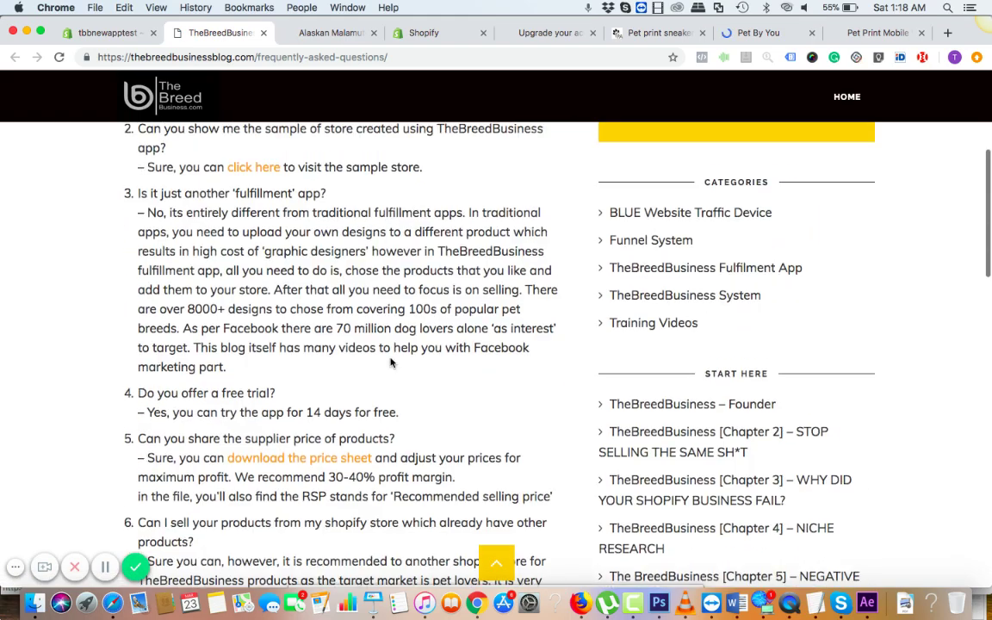
{"action": "scroll", "coordinate": [390, 362], "scroll_direction": "up", "scroll_amount": 3}
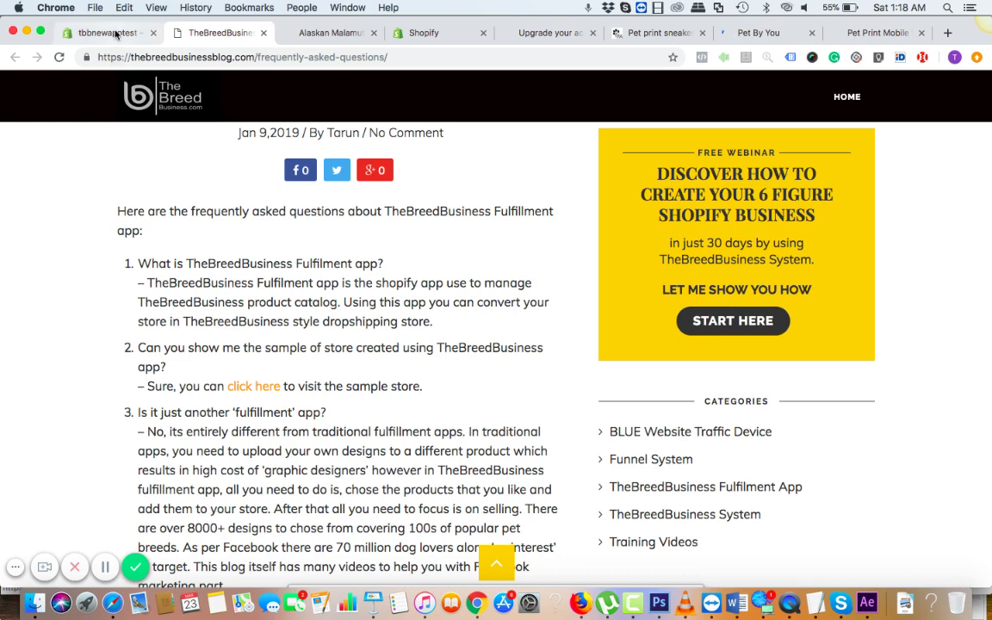